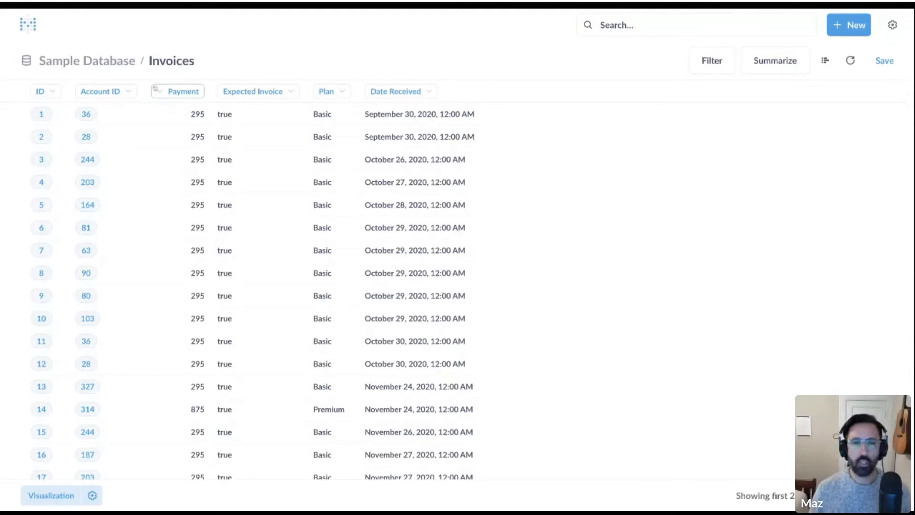
# Add all columns of the linked Account table to the Invoices table and finish picking columns
pyautogui.moveTo(155, 88)
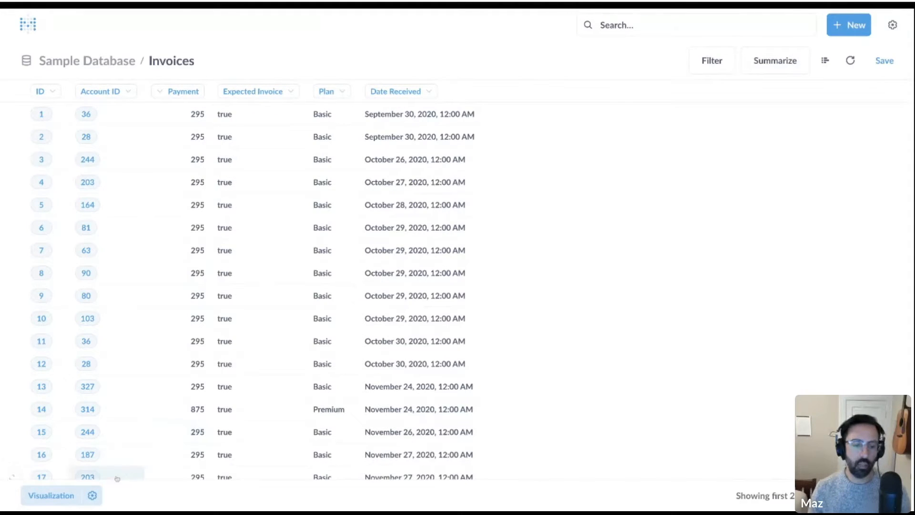
pyautogui.click(93, 495)
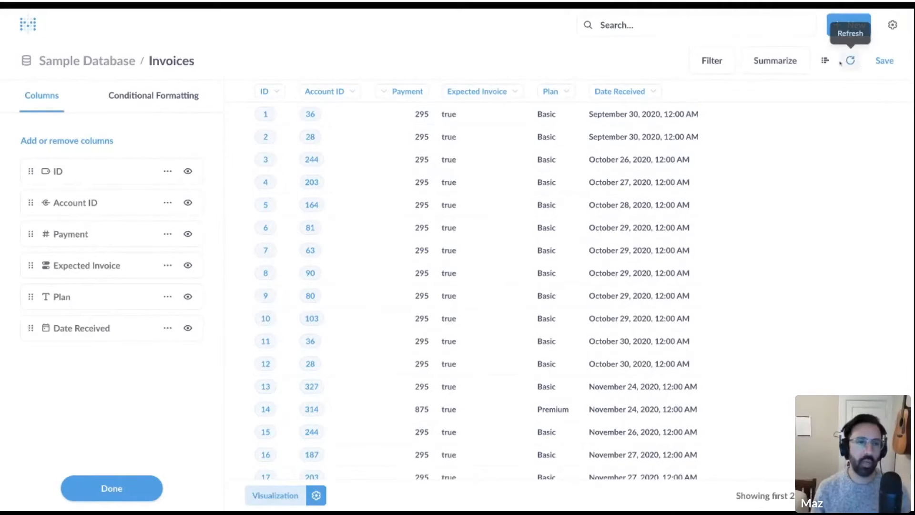
pyautogui.click(87, 142)
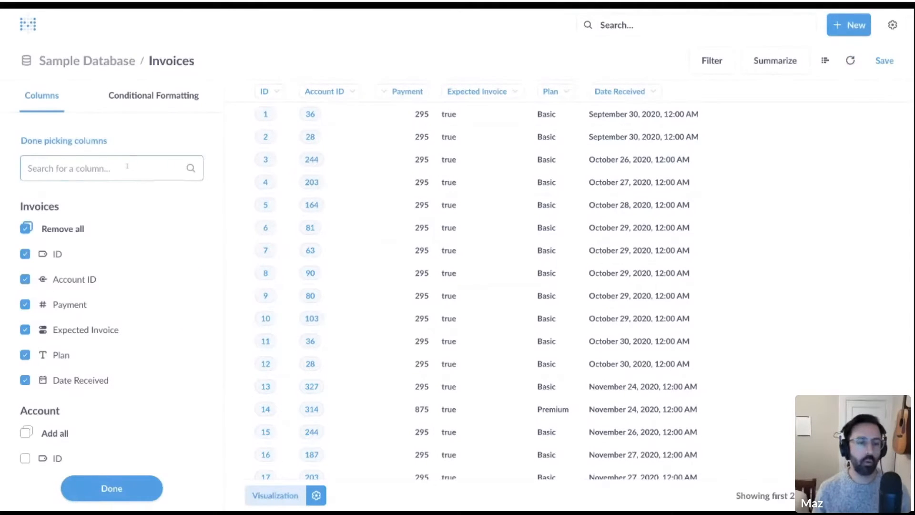
pyautogui.scroll(-3, 126, 191)
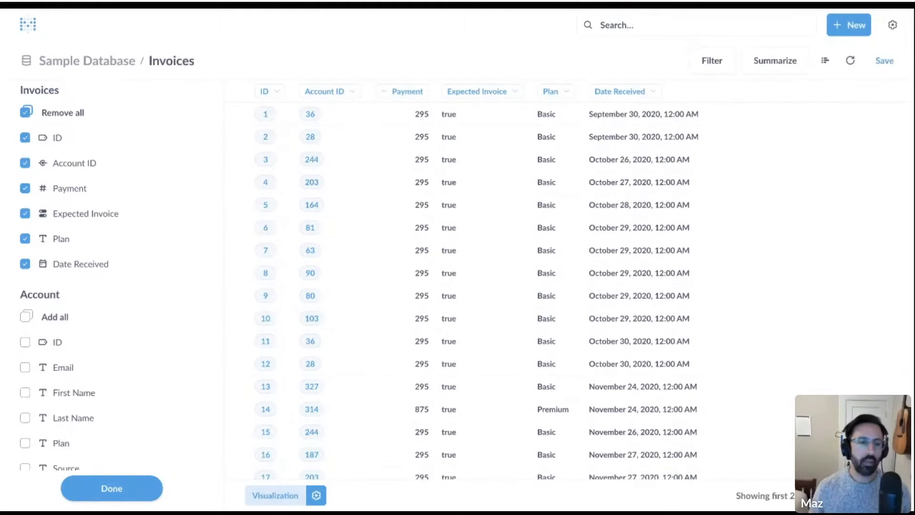
pyautogui.click(25, 317)
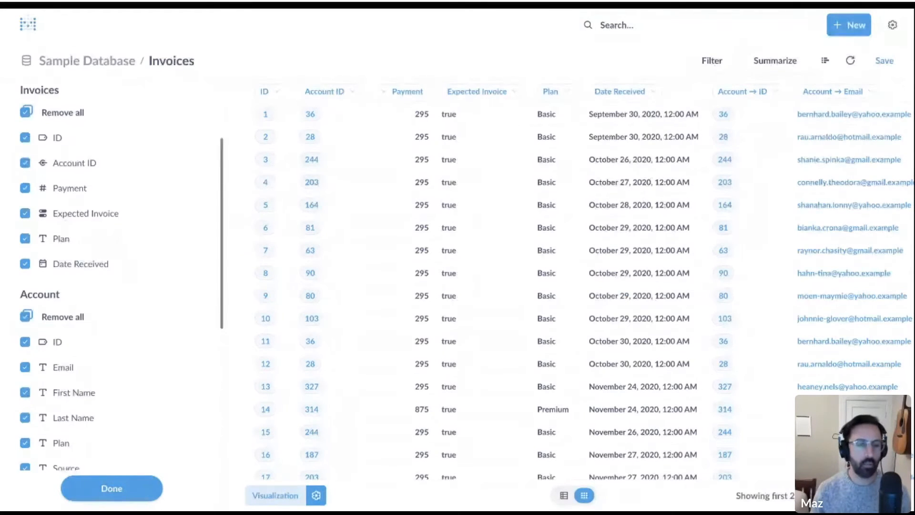
pyautogui.scroll(-3, 114, 276)
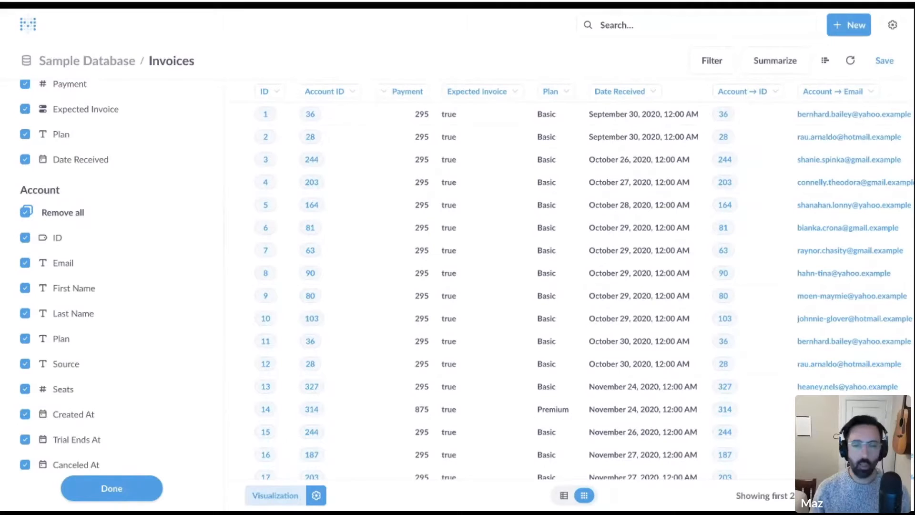
pyautogui.hscroll(10, 493, 283)
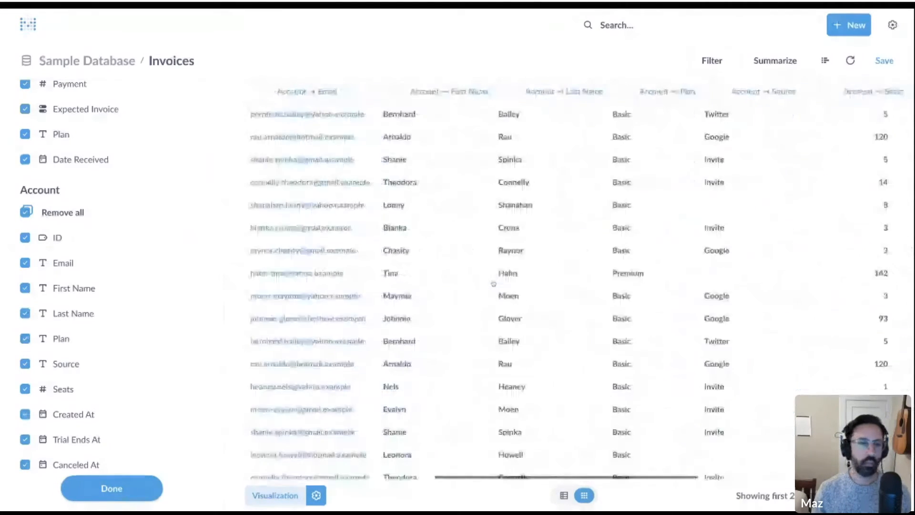
pyautogui.hscroll(-10, 493, 281)
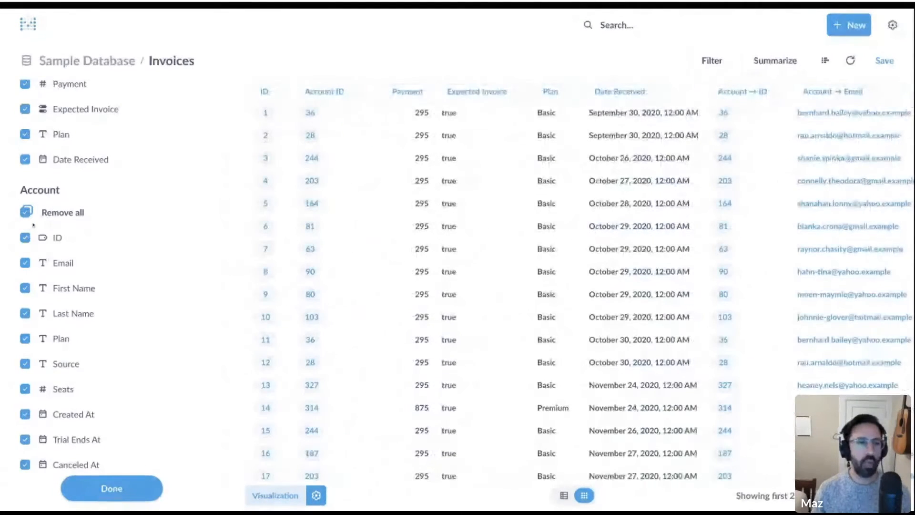
pyautogui.click(86, 143)
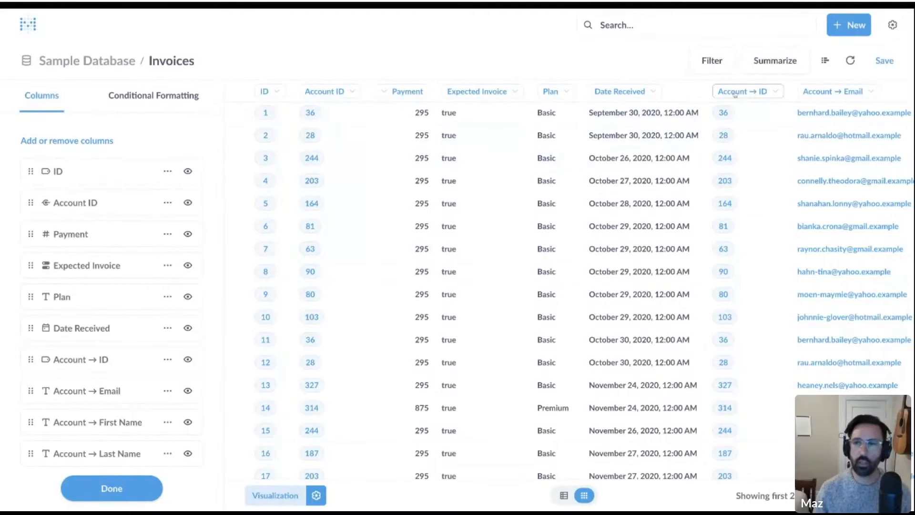
# Hide the Account → ID and Account → Email columns
pyautogui.click(754, 94)
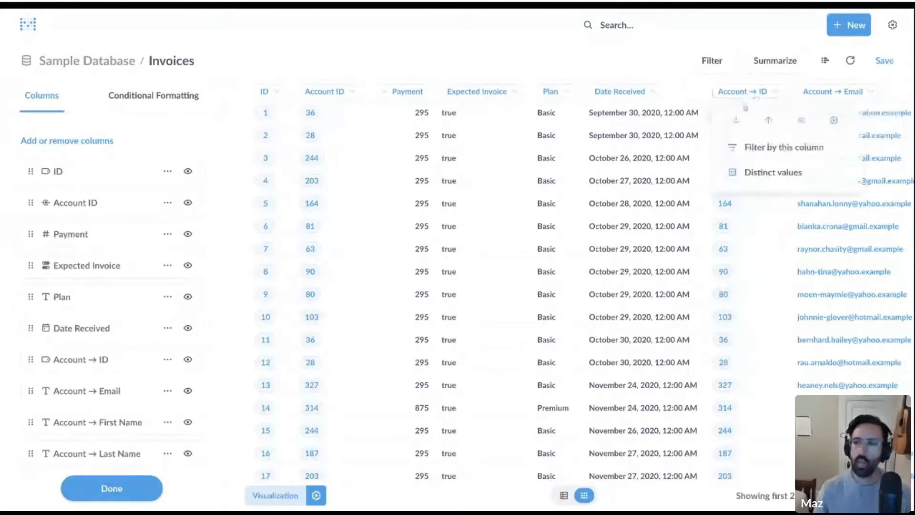
pyautogui.click(800, 121)
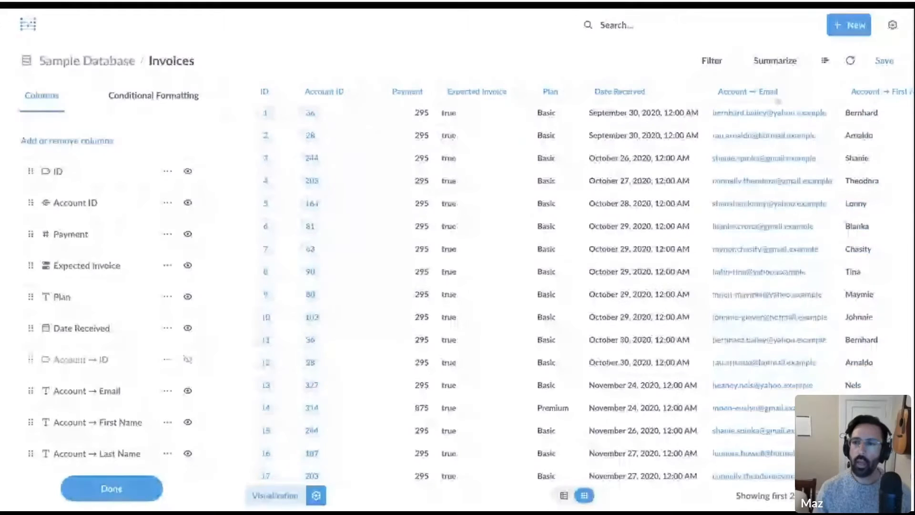
pyautogui.click(778, 94)
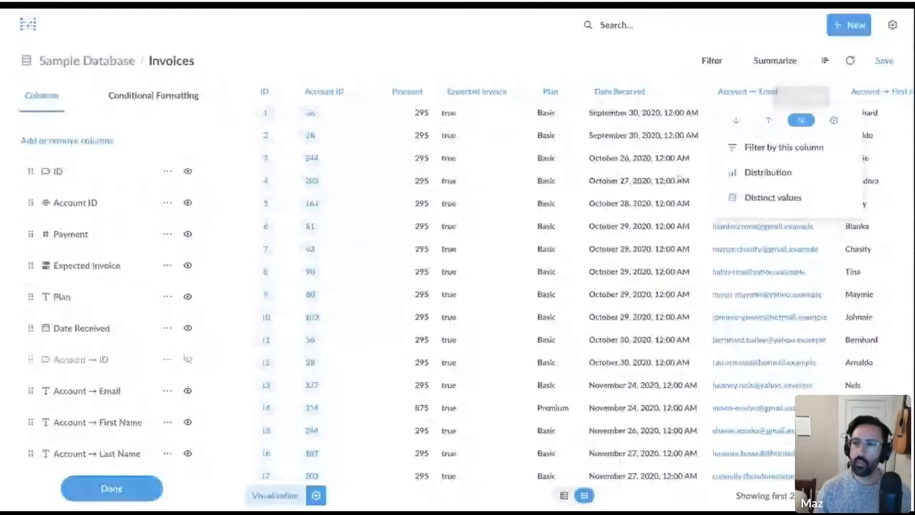
pyautogui.click(801, 121)
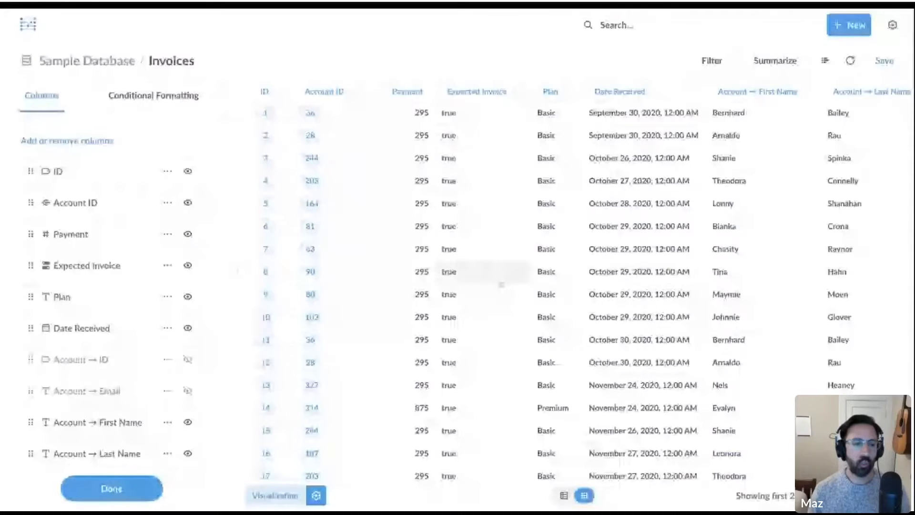
# Move the Plan column ahead of Expected Invoice, restore the original order, and close the table settings
pyautogui.moveTo(75, 300); pyautogui.dragTo(76, 262)
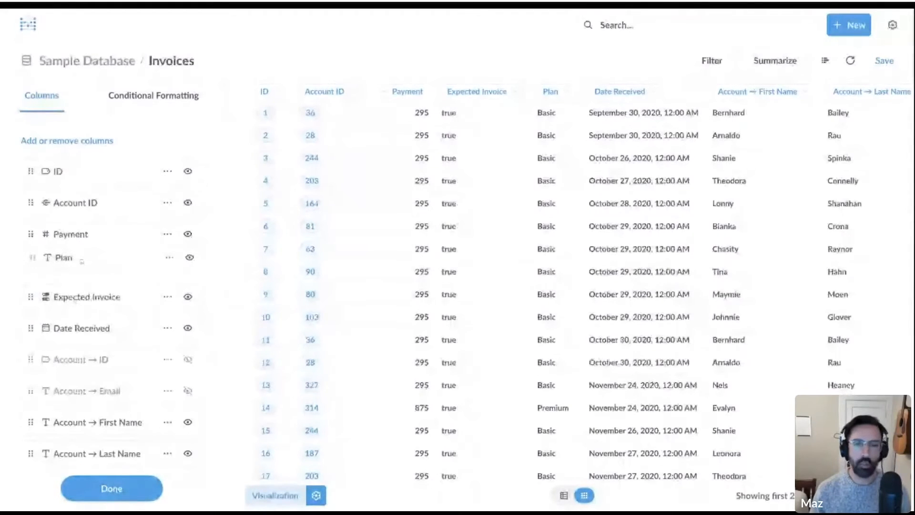
pyautogui.moveTo(520, 96); pyautogui.dragTo(481, 93)
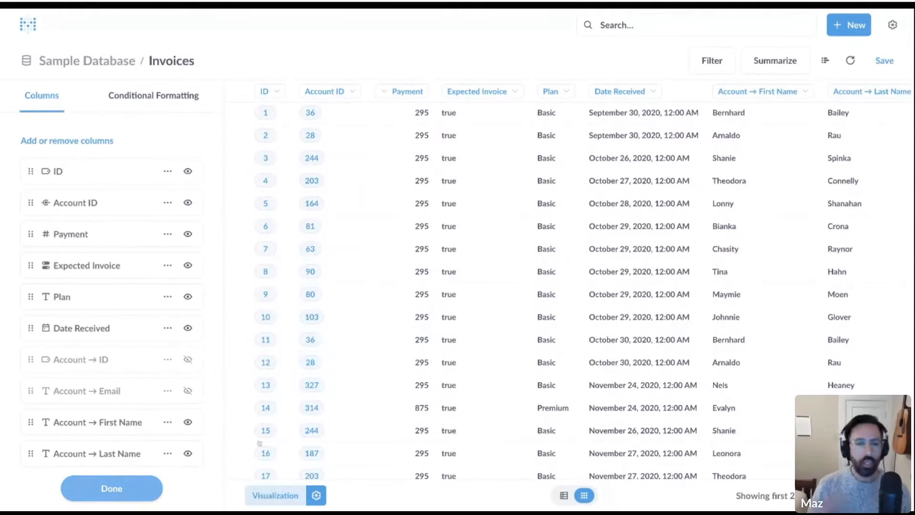
pyautogui.click(111, 488)
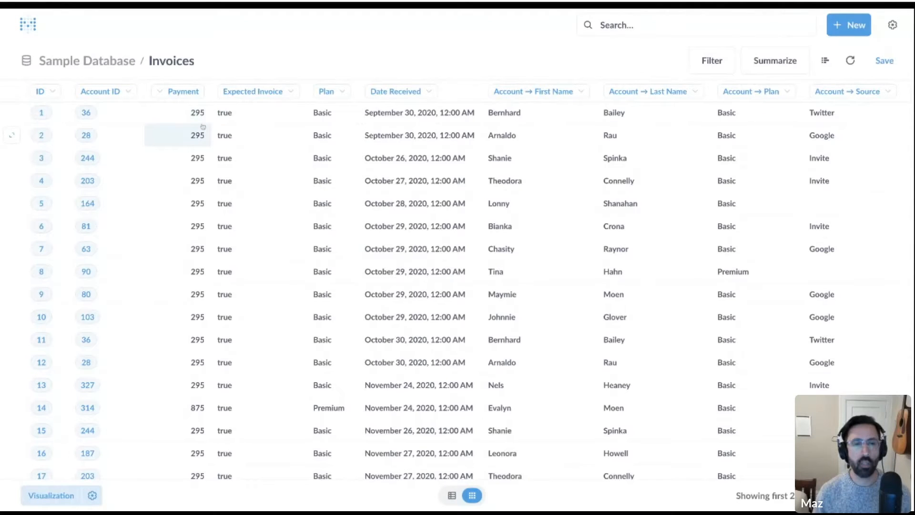
# Show a mini bar chart in the Payment column through its column formatting
pyautogui.click(193, 92)
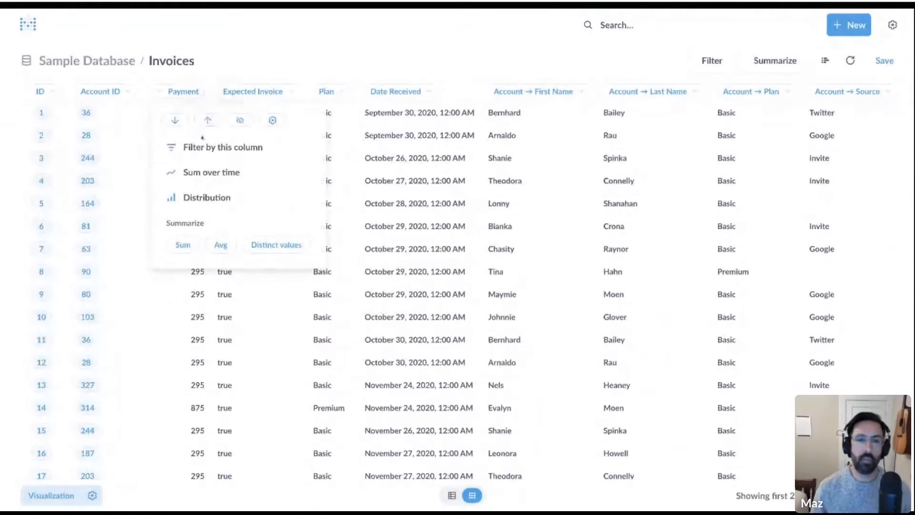
pyautogui.click(273, 120)
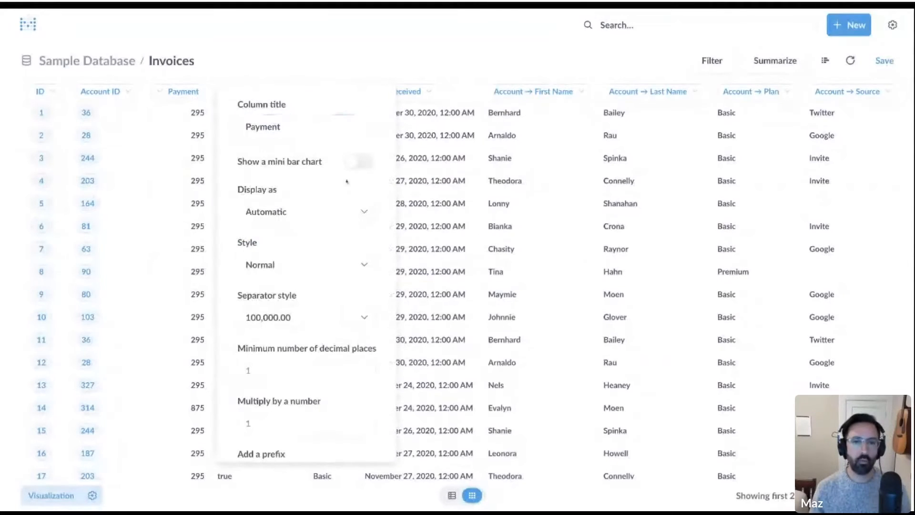
pyautogui.click(353, 163)
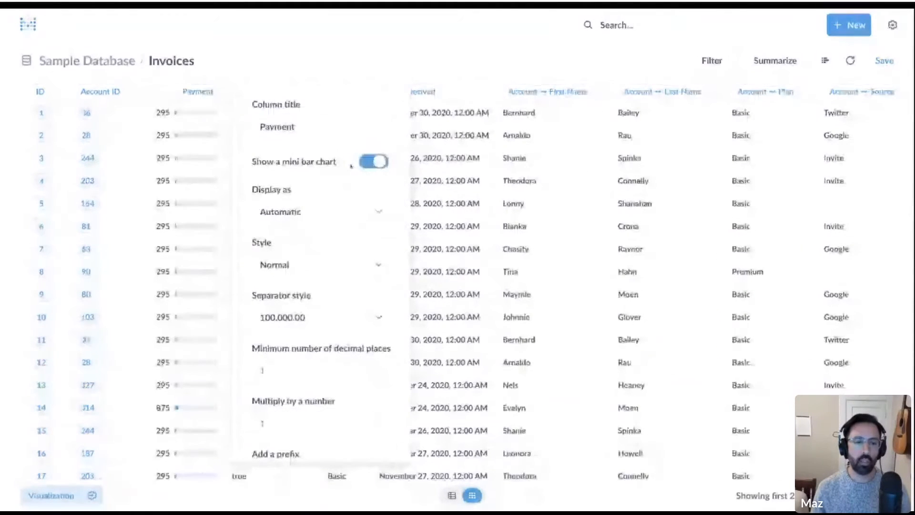
pyautogui.click(235, 66)
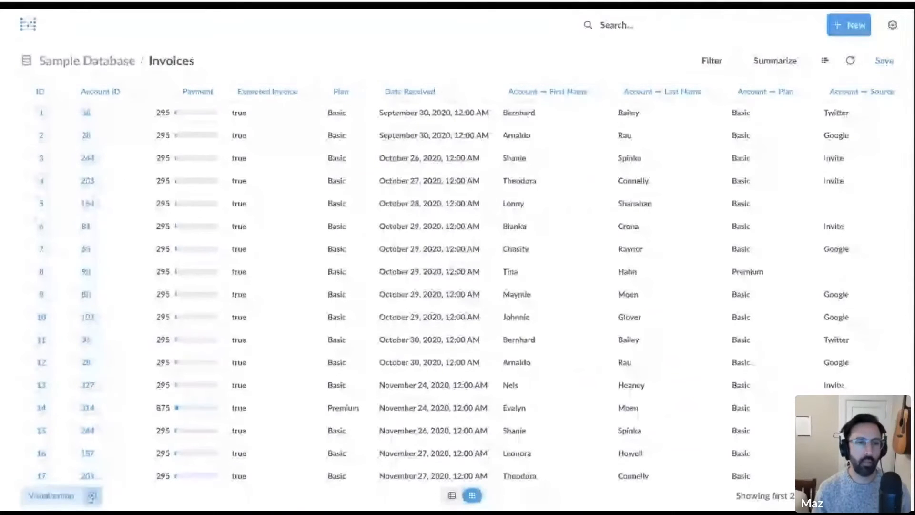
pyautogui.click(92, 496)
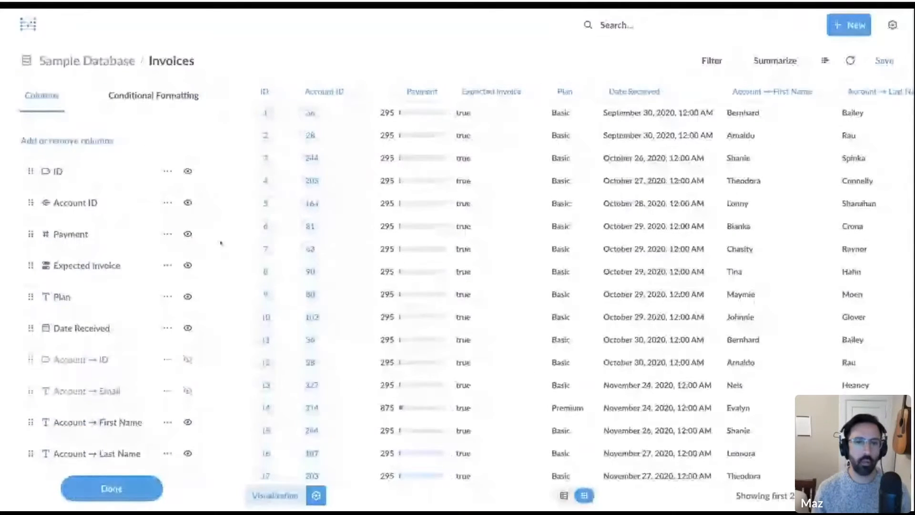
pyautogui.click(167, 233)
pyautogui.click(314, 308)
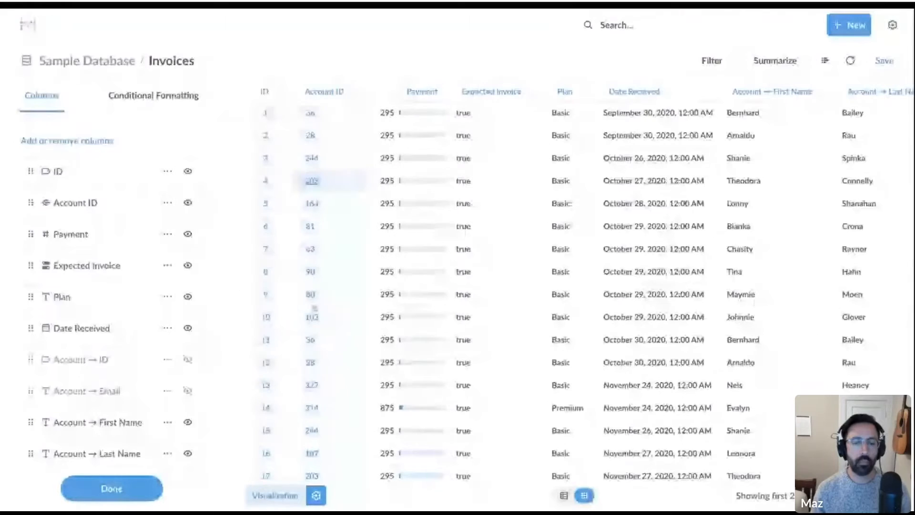
pyautogui.click(316, 495)
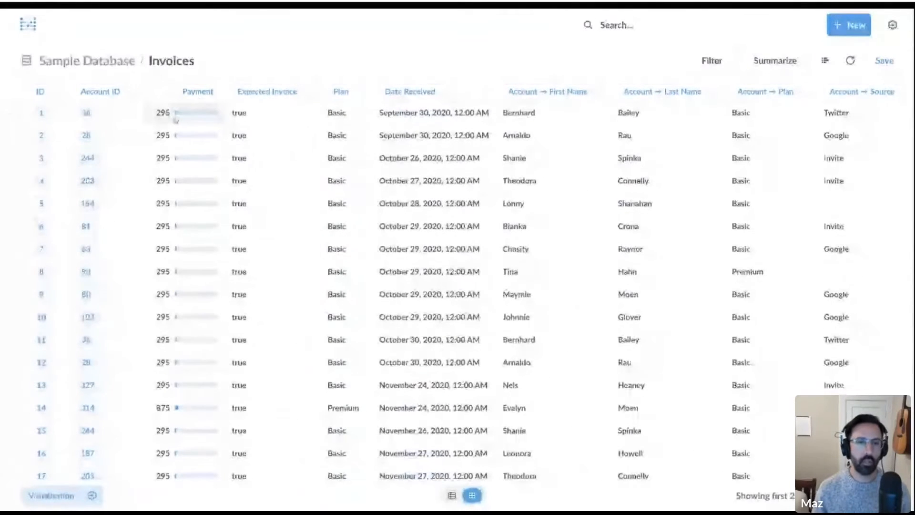
# Sort the invoices by Payment in descending order
pyautogui.click(197, 91)
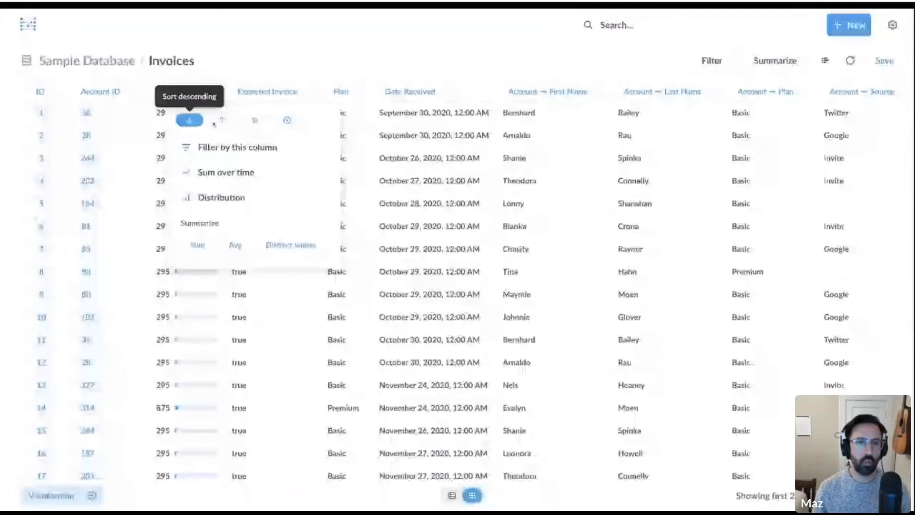
pyautogui.click(202, 125)
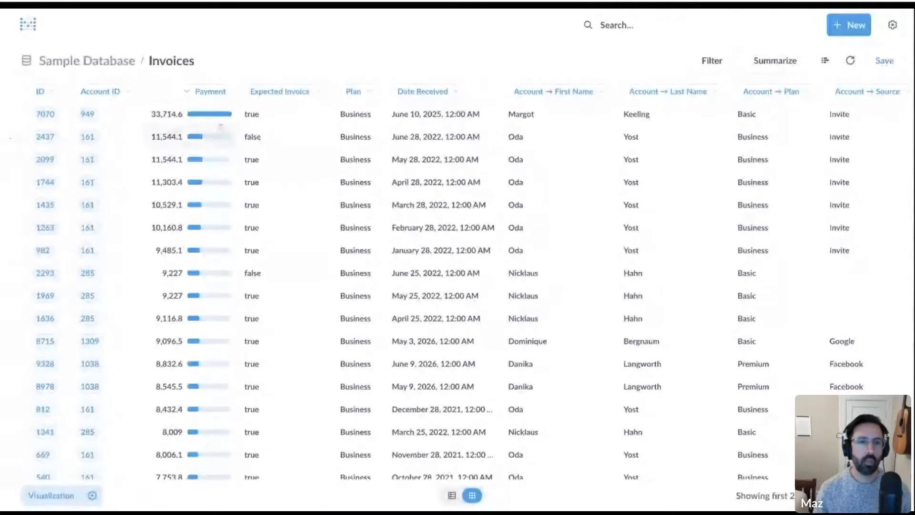
# Turn off the mini bar chart in the Payment column's formatting
pyautogui.click(218, 97)
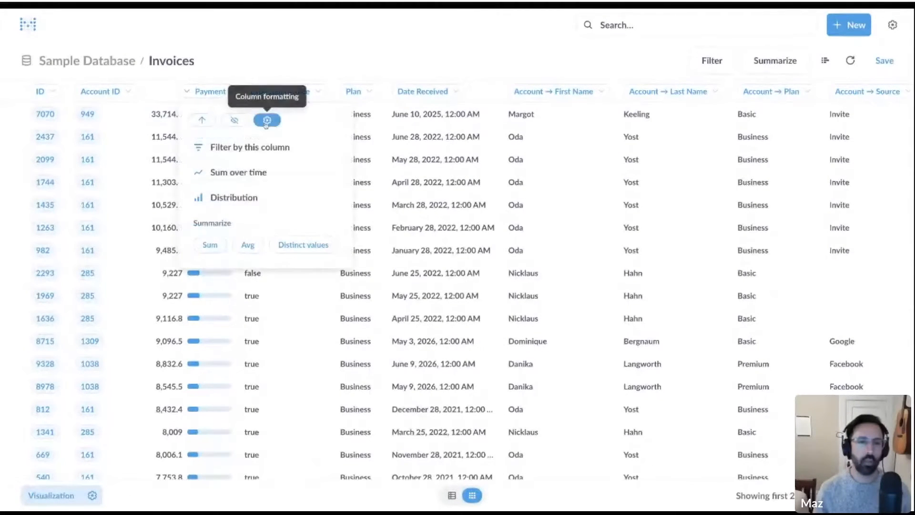
pyautogui.click(267, 121)
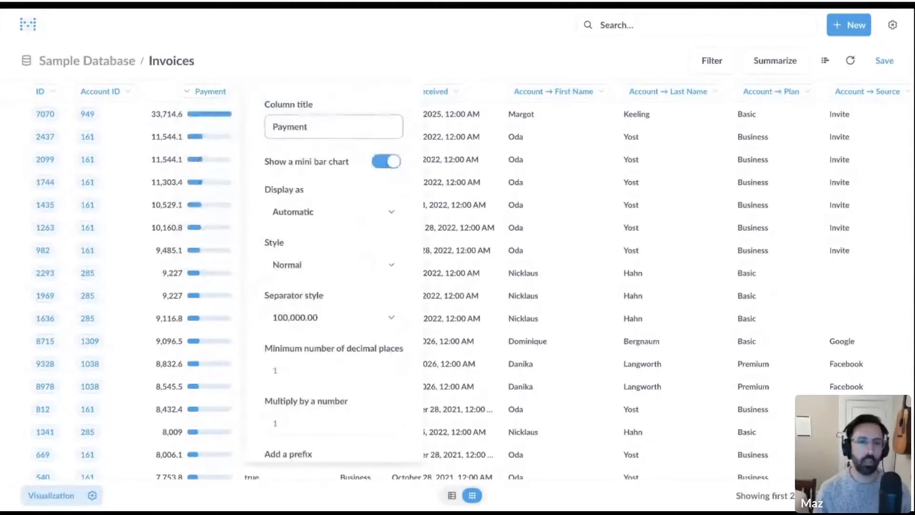
pyautogui.click(283, 74)
# Start a conditional formatting rule for the table that affects only the Payment column
pyautogui.click(92, 495)
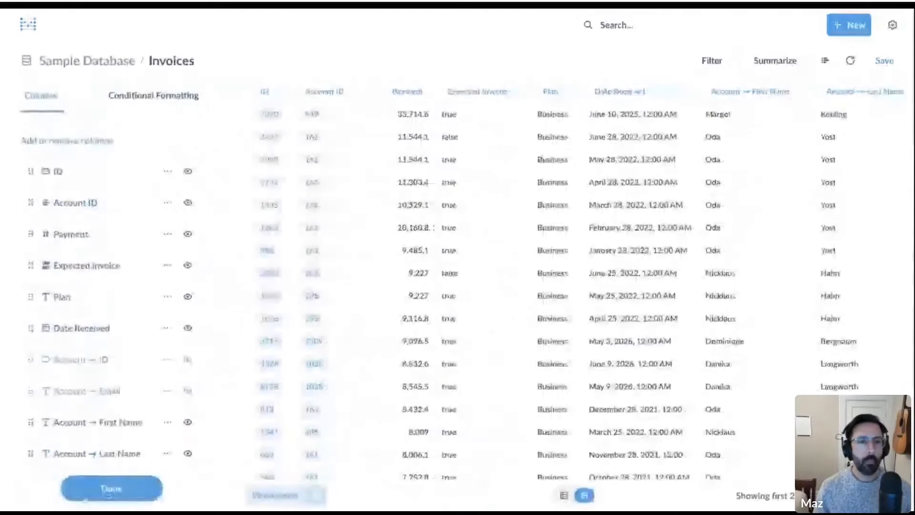
pyautogui.click(177, 106)
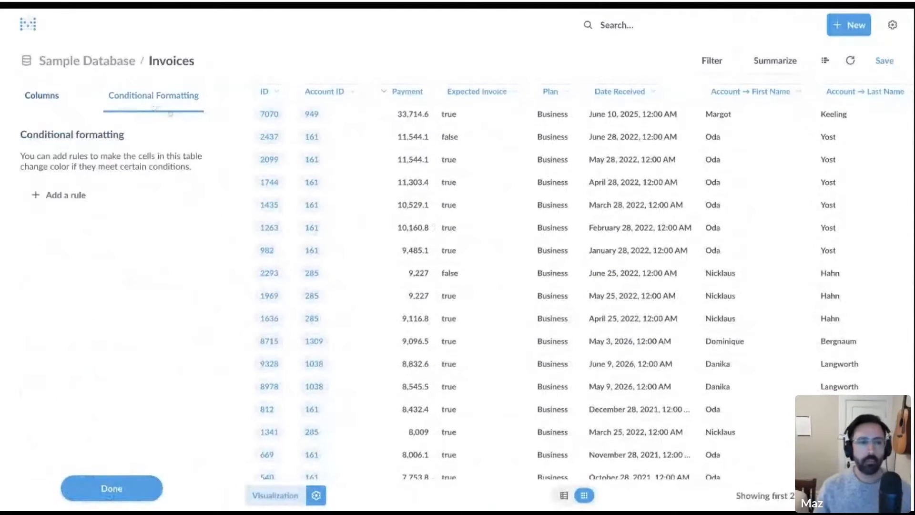
pyautogui.click(60, 195)
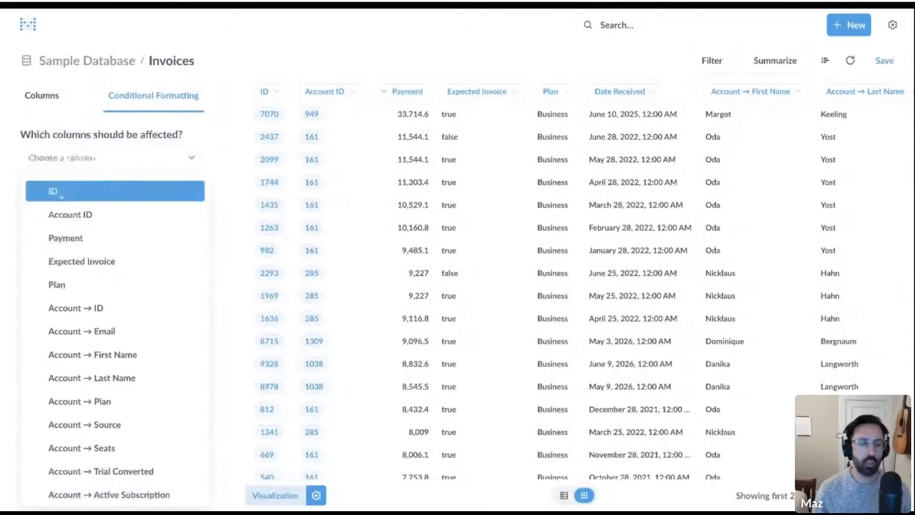
pyautogui.click(137, 286)
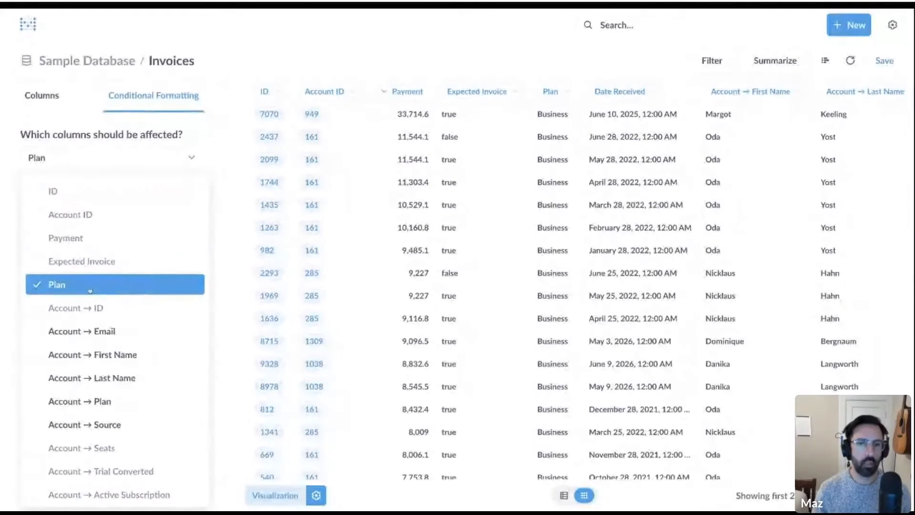
pyautogui.click(107, 286)
pyautogui.click(108, 238)
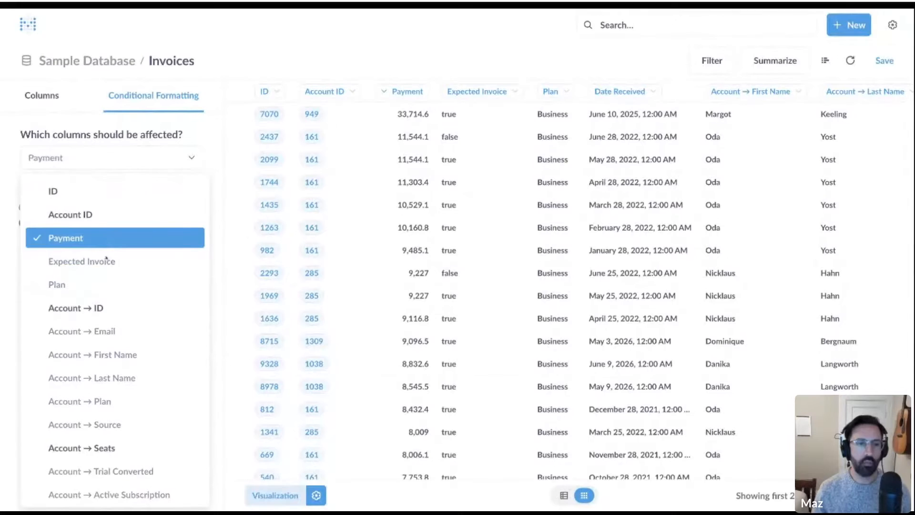
pyautogui.click(221, 207)
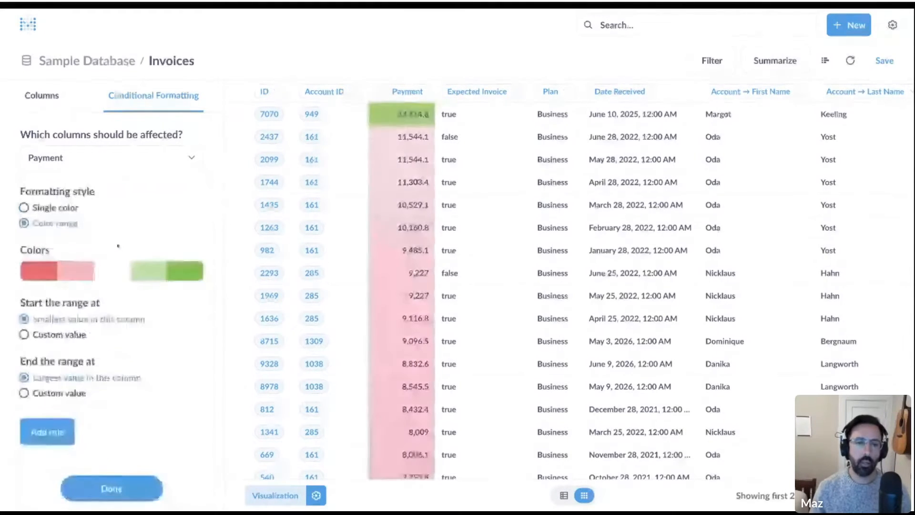
# Change the Payment rule's color range to a white-to-light-green gradient
pyautogui.click(105, 270)
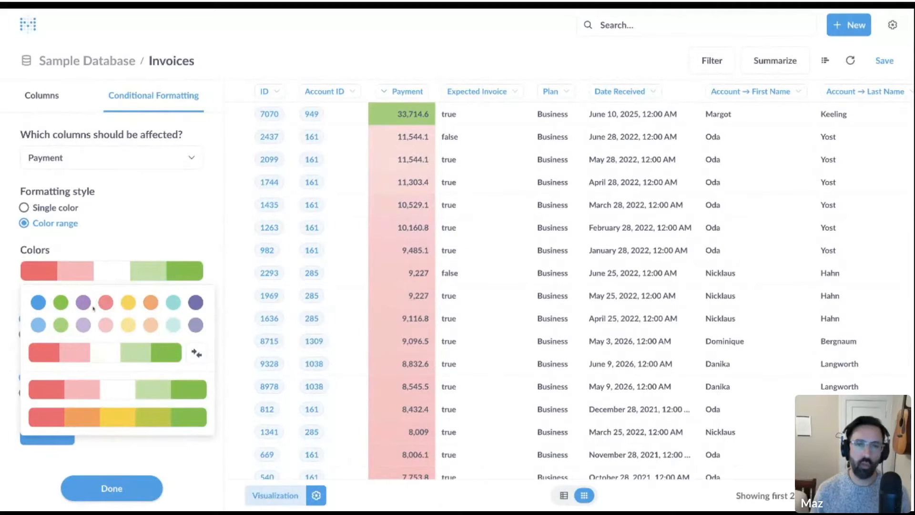
pyautogui.click(60, 324)
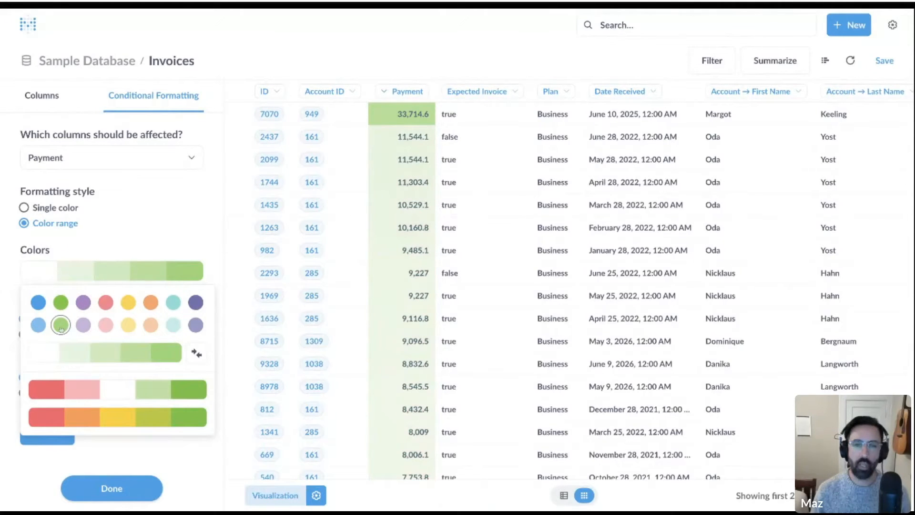
pyautogui.click(186, 257)
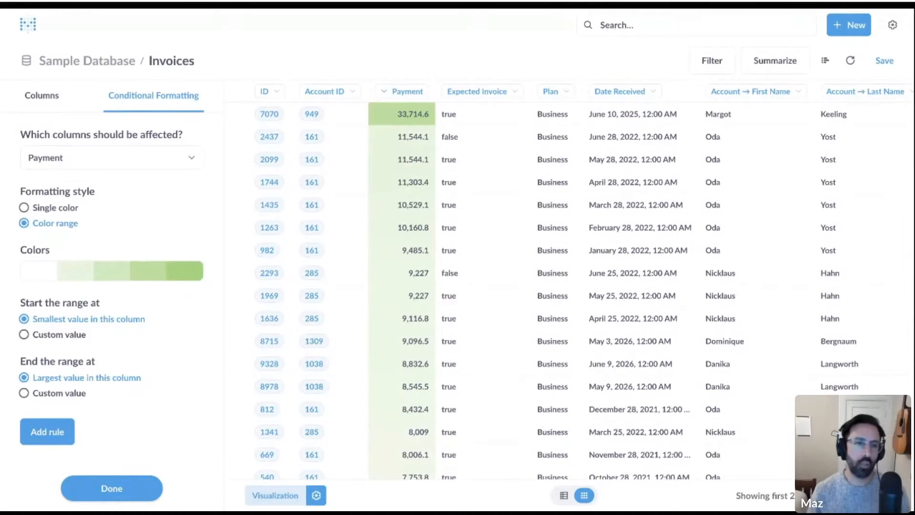
# Switch the Payment rule's formatting style to a single color
pyautogui.click(53, 207)
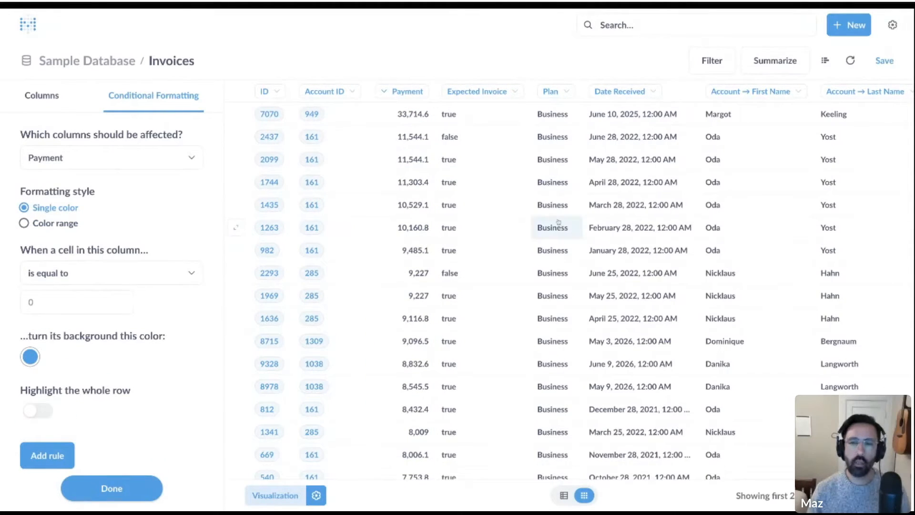
pyautogui.scroll(-10, 569, 127)
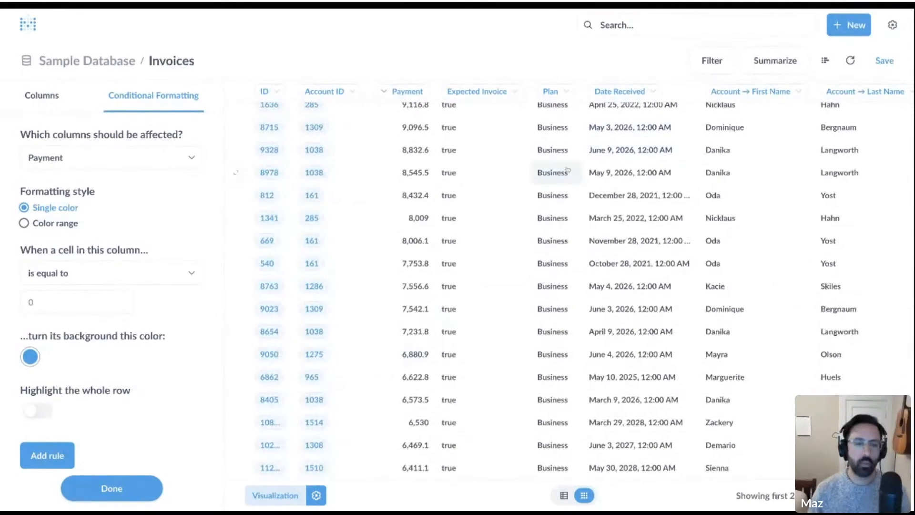
pyautogui.scroll(3, 595, 134)
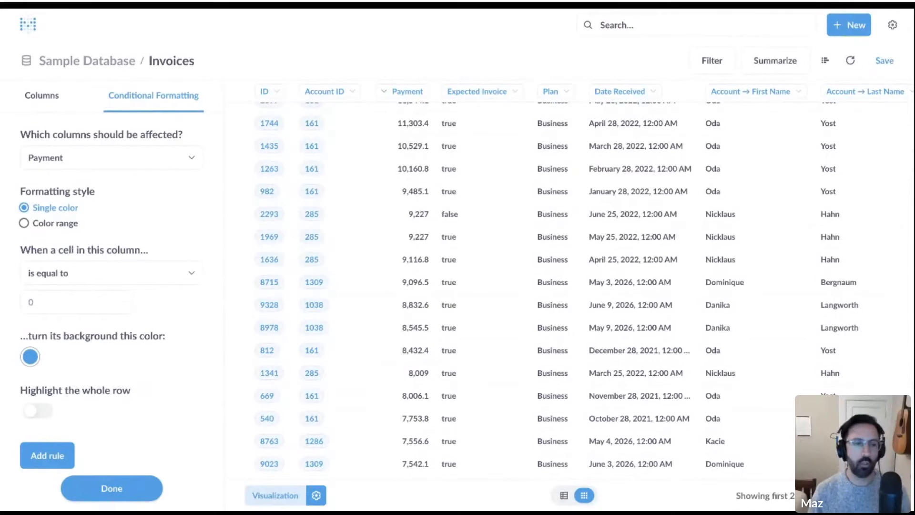
pyautogui.click(79, 272)
pyautogui.click(148, 233)
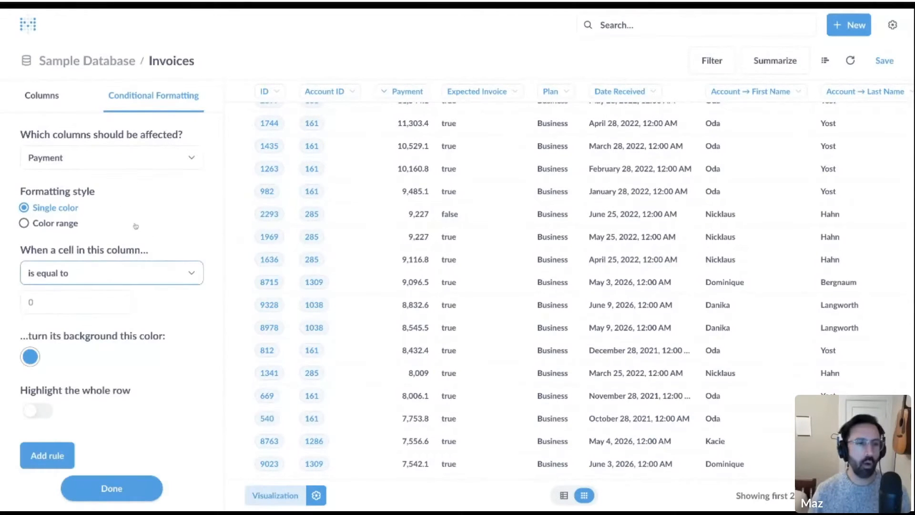
# Make the conditional formatting rule affect the Plan column instead of Payment
pyautogui.click(97, 165)
pyautogui.click(61, 248)
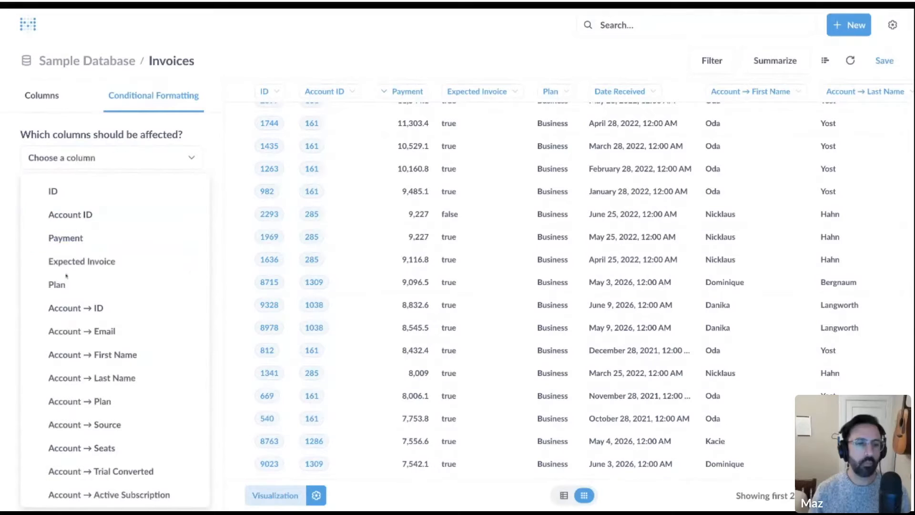
pyautogui.click(57, 285)
pyautogui.click(223, 253)
# Have the rule color the whole row green when the Plan is equal to Premium
pyautogui.click(35, 244)
pyautogui.write('Premium')
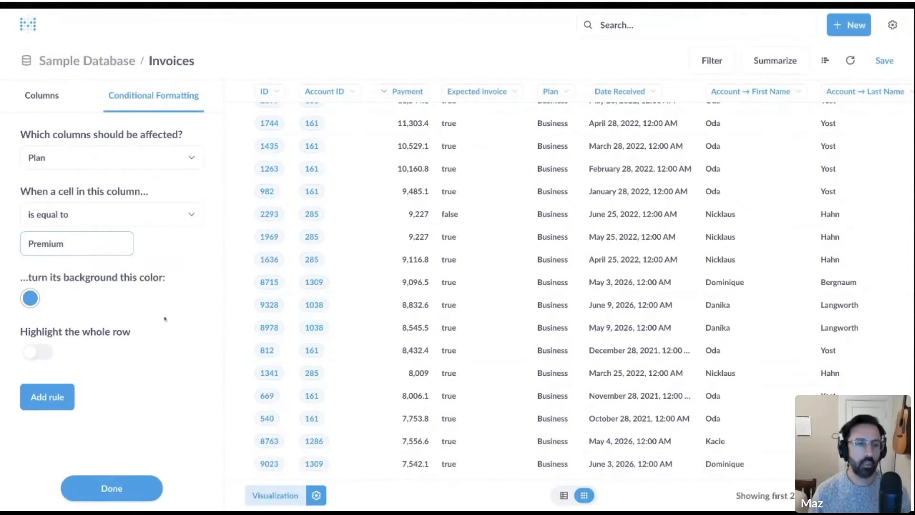
pyautogui.click(48, 352)
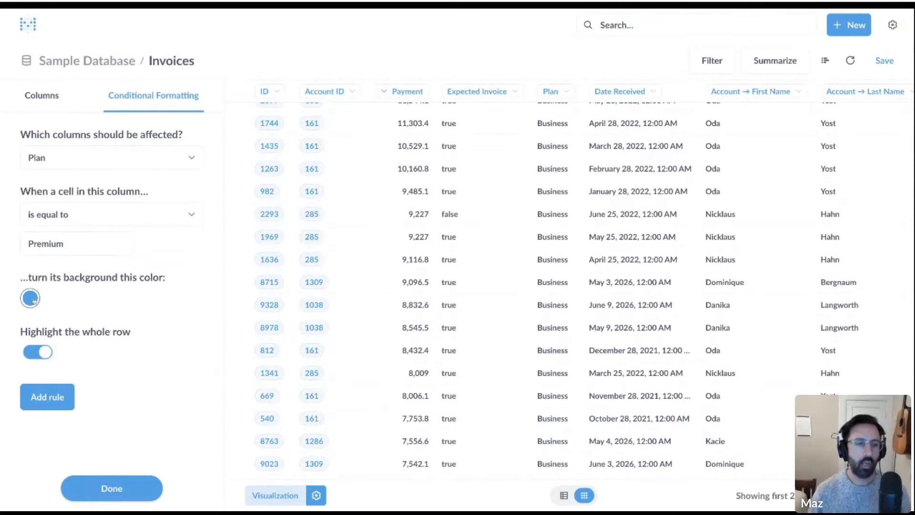
pyautogui.click(29, 298)
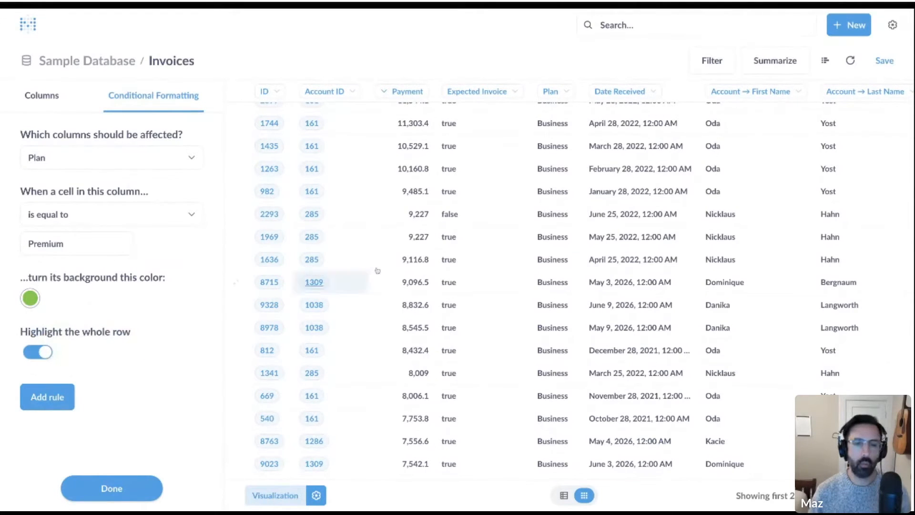
# Look through the invoice rows and columns to check the whole-row highlighting of Premium plans
pyautogui.scroll(-10, 535, 225)
pyautogui.scroll(-10, 534, 225)
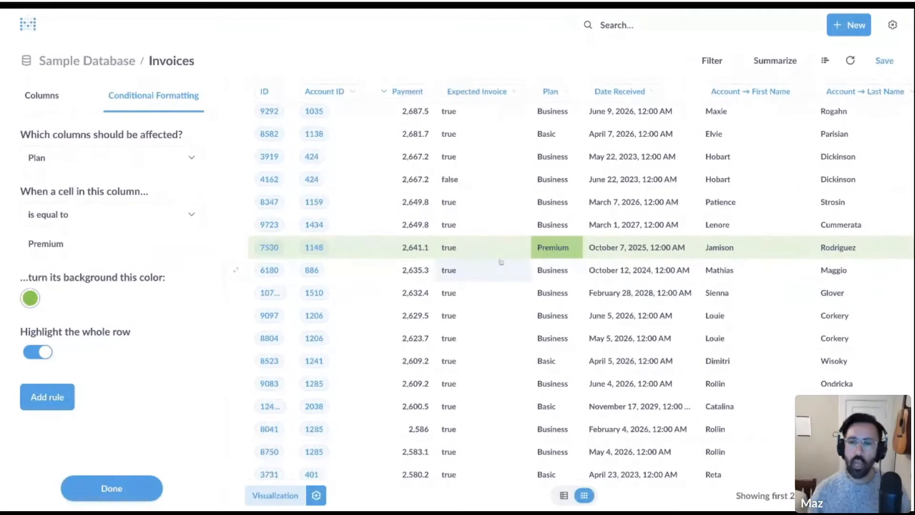
pyautogui.hscroll(3, 489, 305)
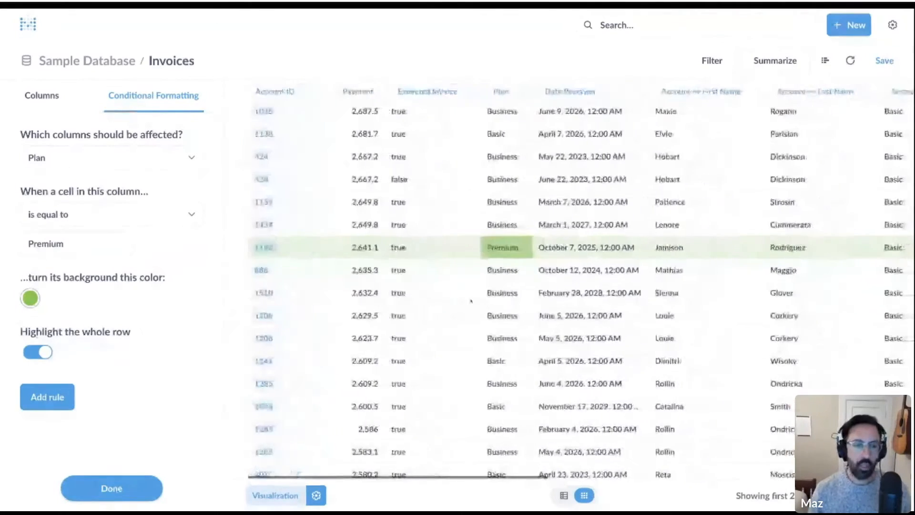
pyautogui.hscroll(10, 327, 323)
pyautogui.hscroll(10, 334, 325)
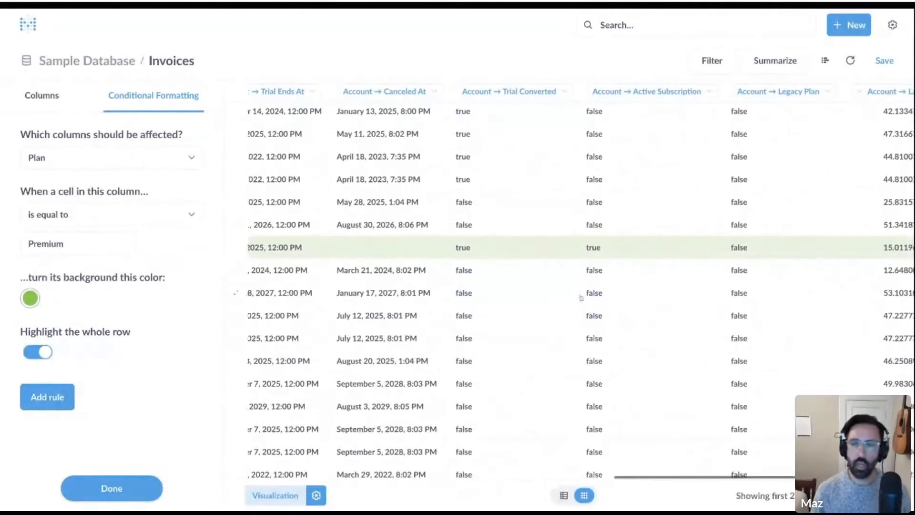
pyautogui.hscroll(5, 581, 297)
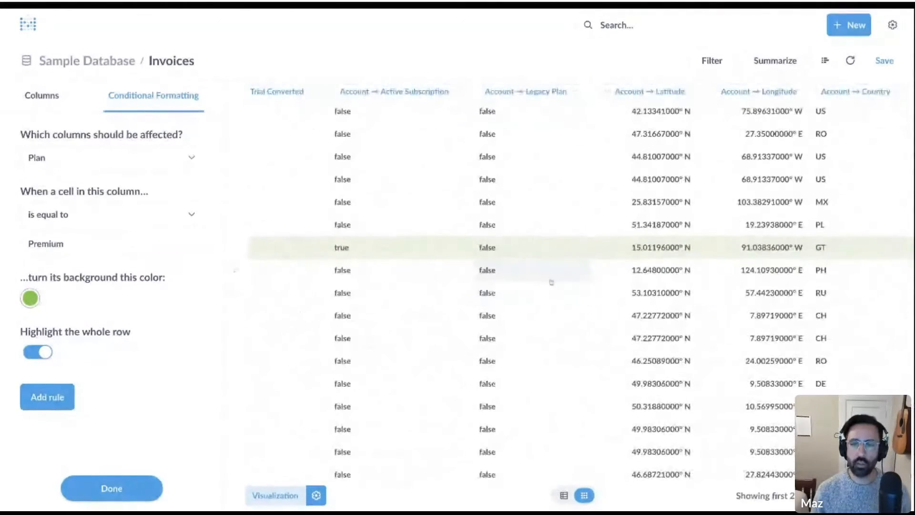
pyautogui.scroll(-10, 552, 282)
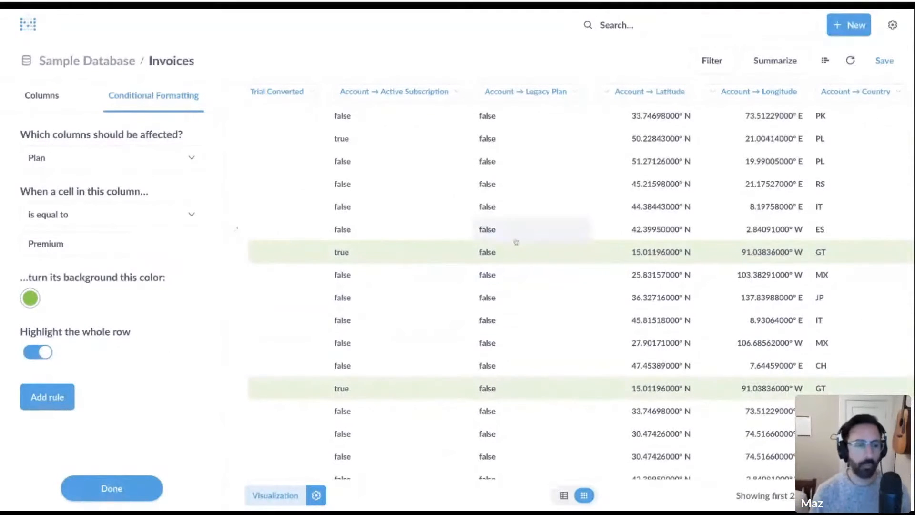
# Turn off whole-row highlighting for the Plan rule and finish the table settings
pyautogui.click(51, 351)
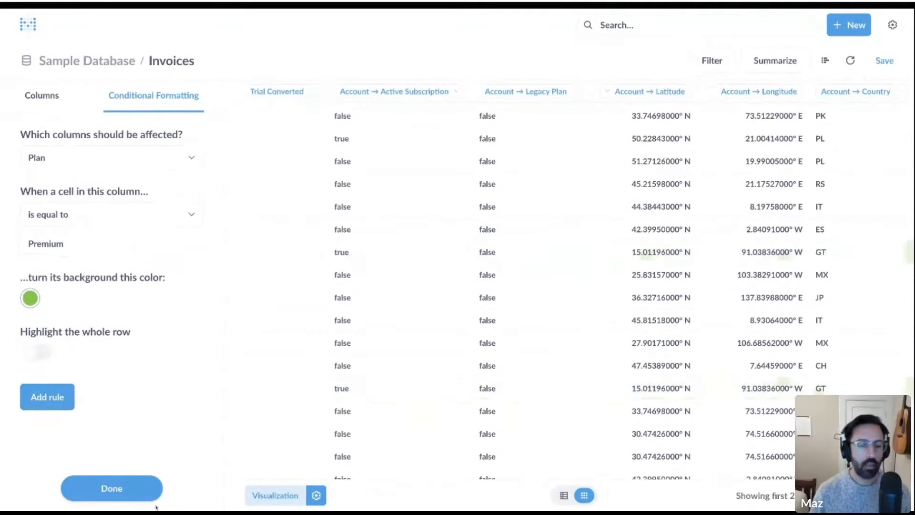
pyautogui.click(140, 490)
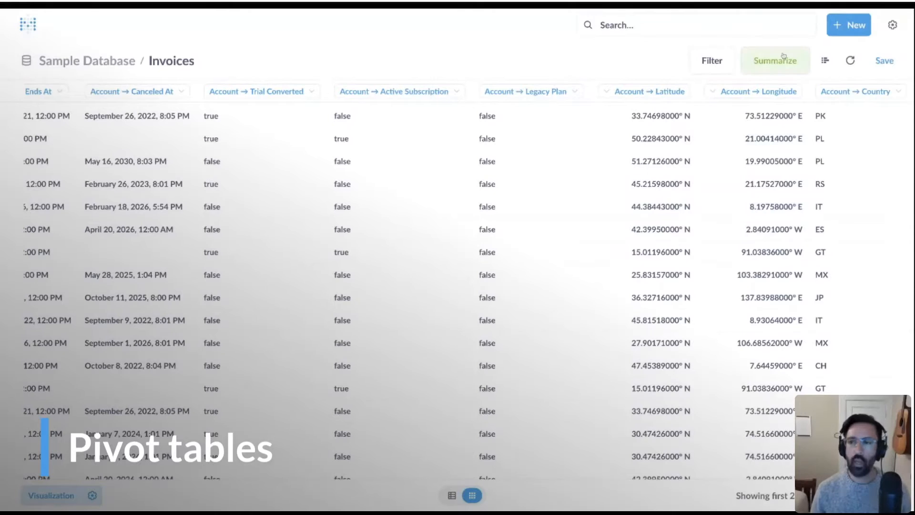
# Summarize the invoices by count, grouped by Plan and by Date Received per year
pyautogui.click(778, 67)
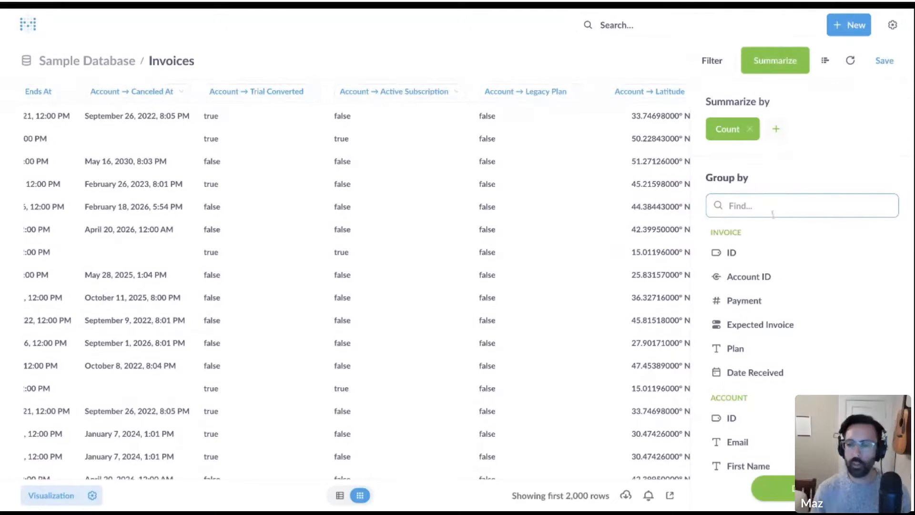
pyautogui.click(758, 358)
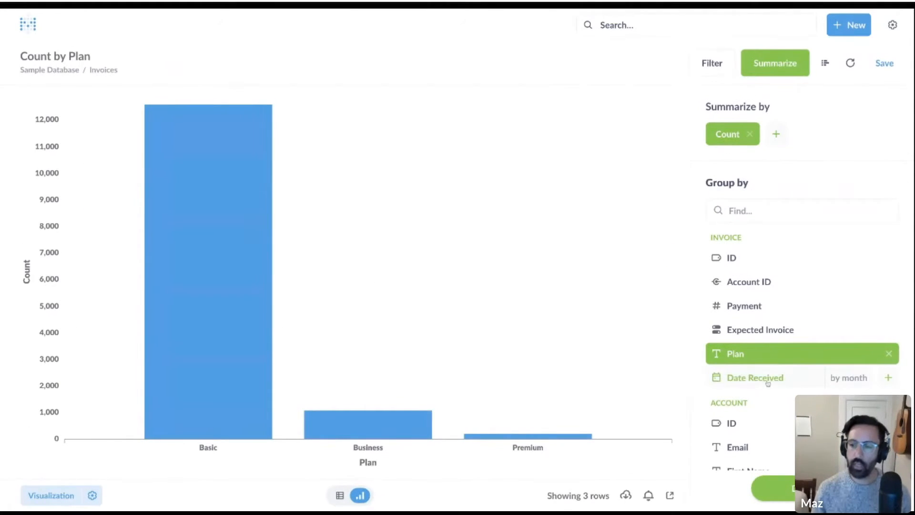
pyautogui.click(841, 377)
pyautogui.click(815, 332)
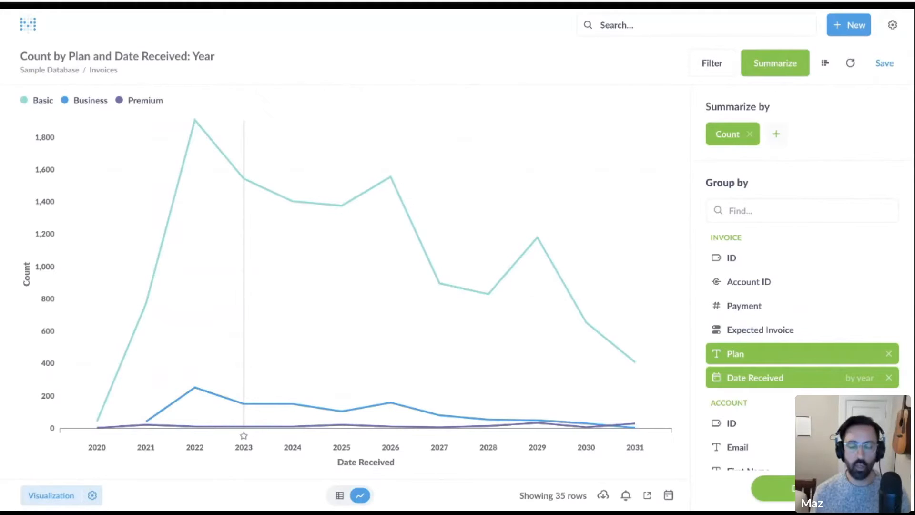
# Show the summary as a regular table and try its pivot option off and back on
pyautogui.click(71, 495)
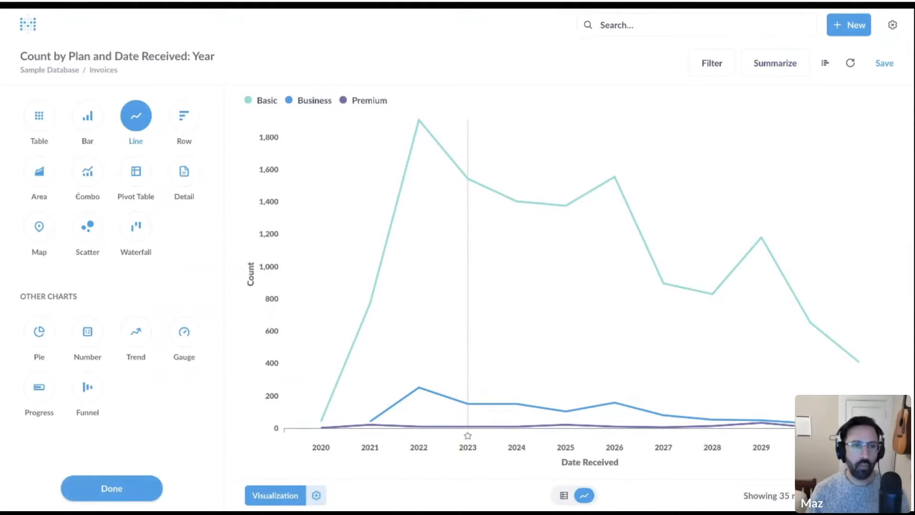
pyautogui.click(49, 127)
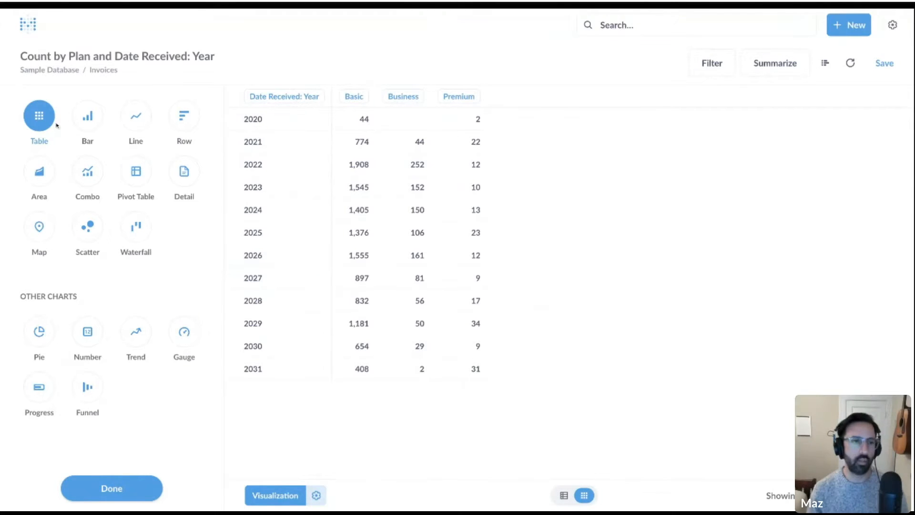
pyautogui.click(52, 118)
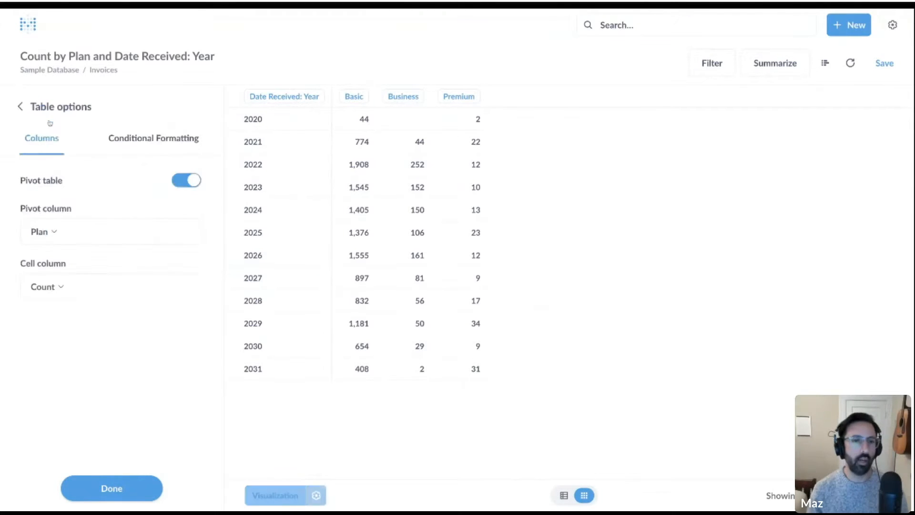
pyautogui.click(188, 183)
pyautogui.click(189, 183)
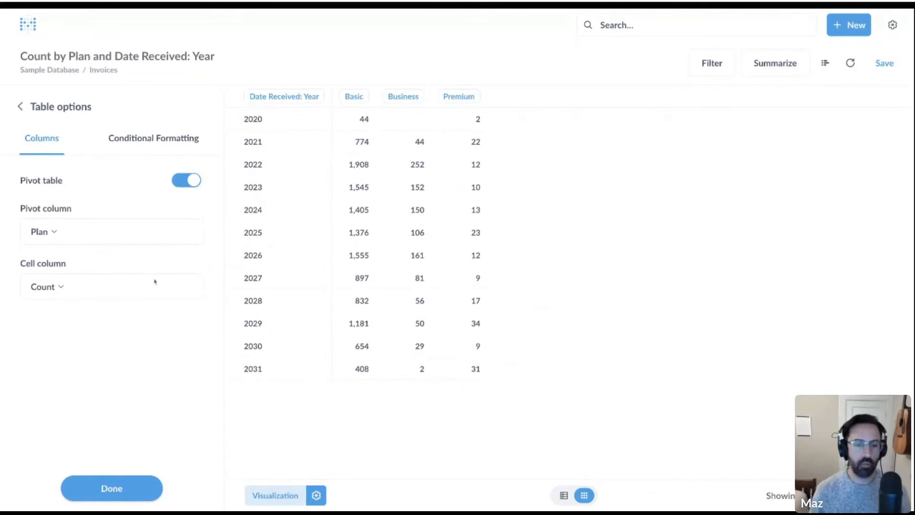
pyautogui.click(126, 491)
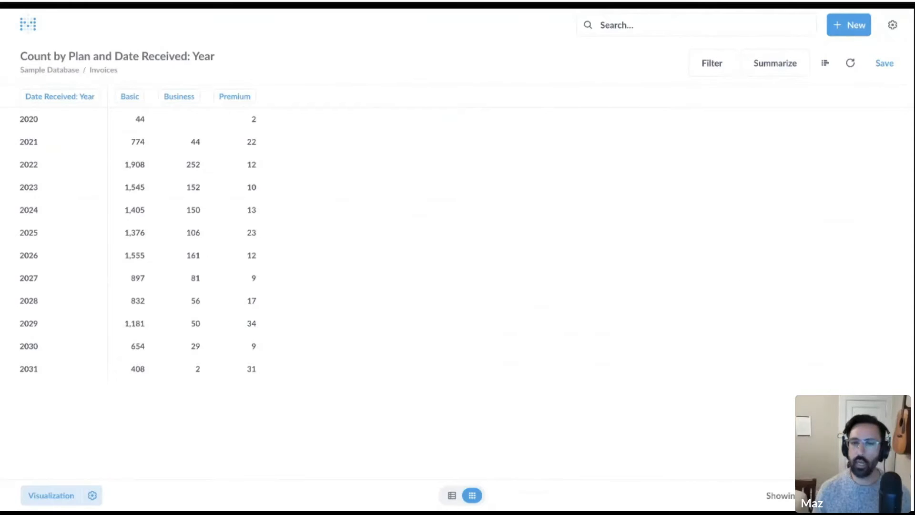
# Change the summary's visualization to a Pivot Table
pyautogui.click(52, 495)
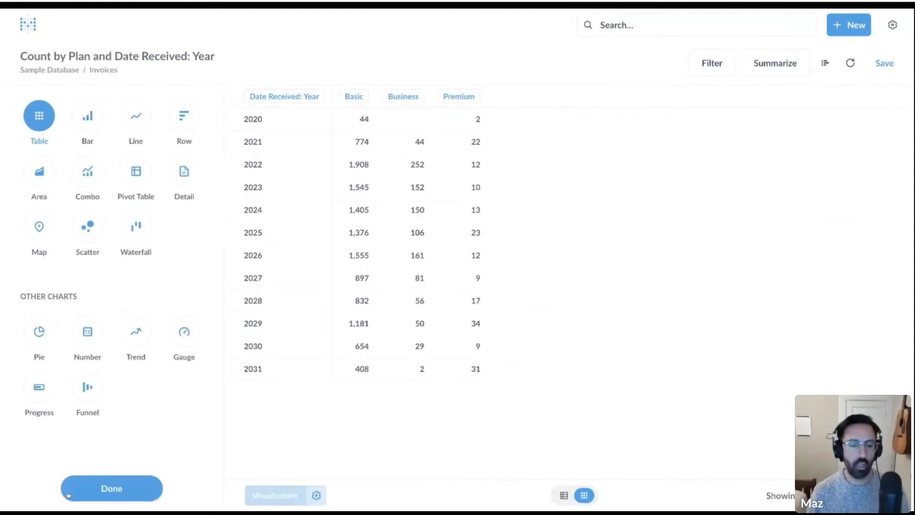
pyautogui.click(135, 171)
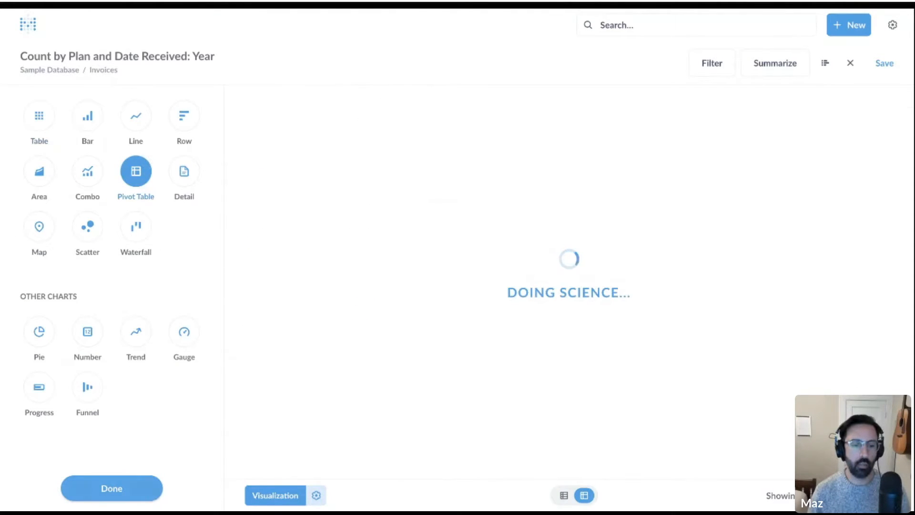
pyautogui.click(136, 493)
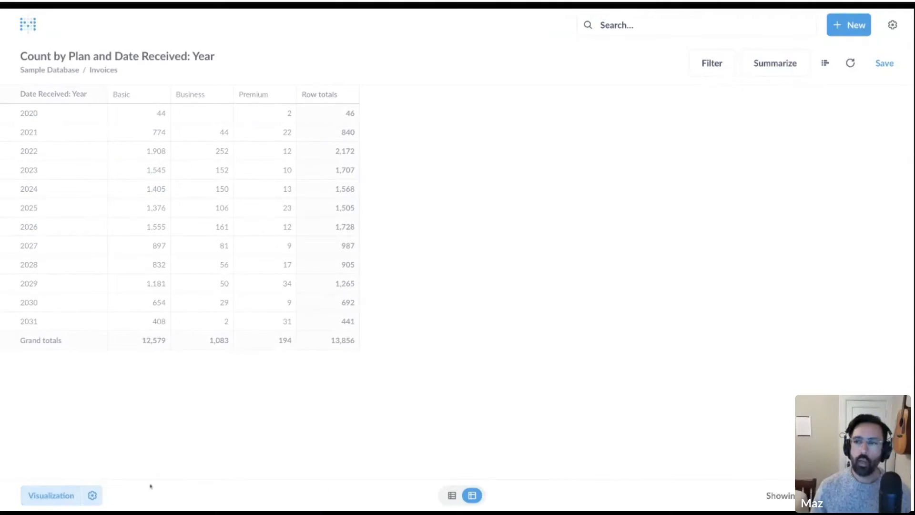
# Add the sum of the invoice Payment as a second metric in the summary
pyautogui.click(793, 72)
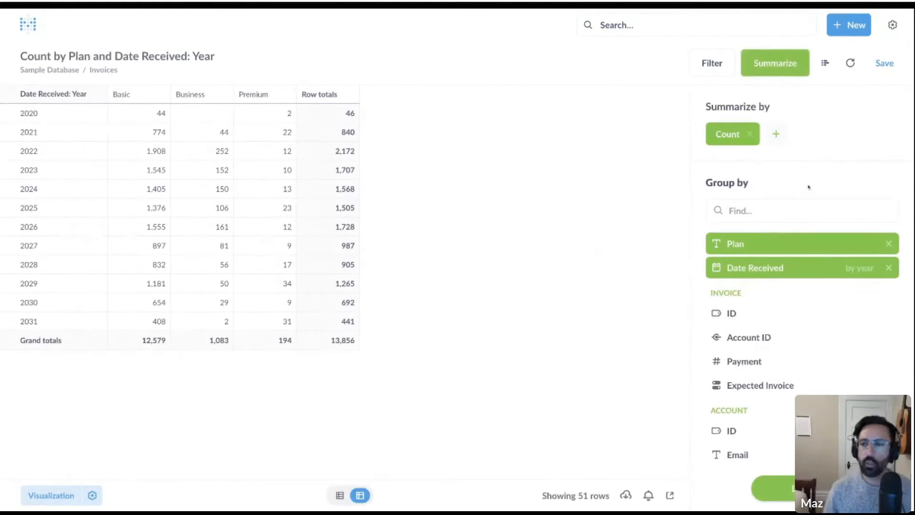
pyautogui.click(776, 134)
pyautogui.click(662, 223)
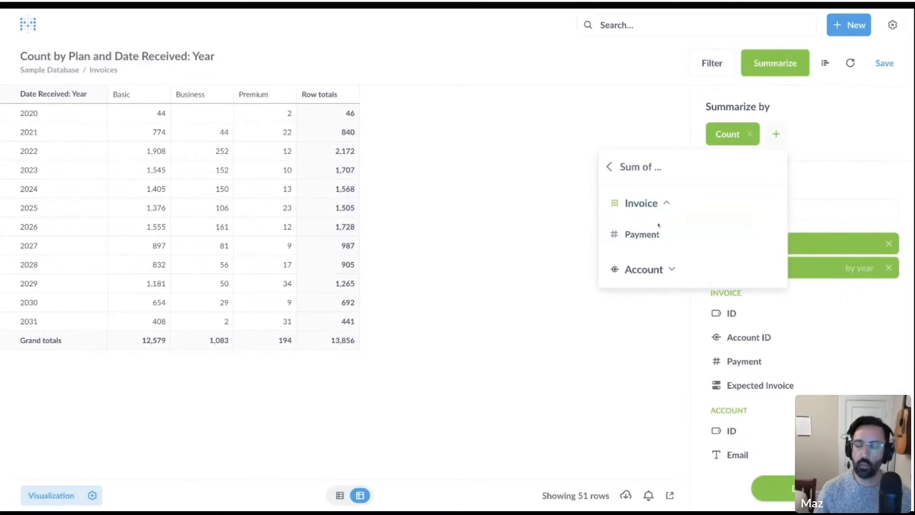
pyautogui.click(661, 232)
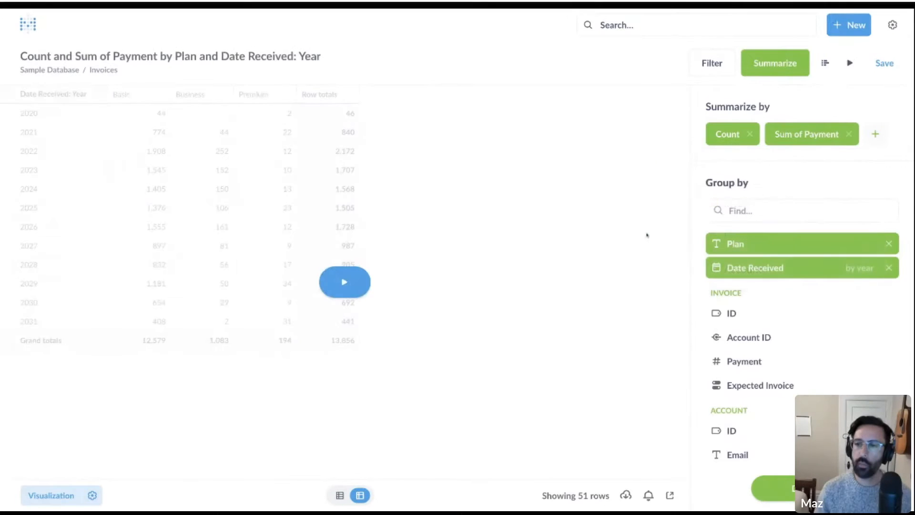
# Add the average of the invoice Payment as a third metric in the summary
pyautogui.click(875, 134)
pyautogui.click(734, 247)
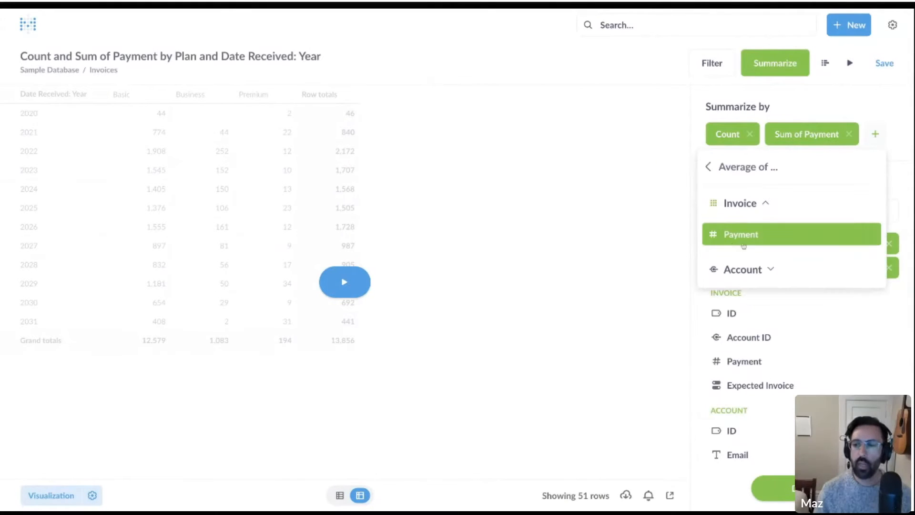
pyautogui.click(744, 240)
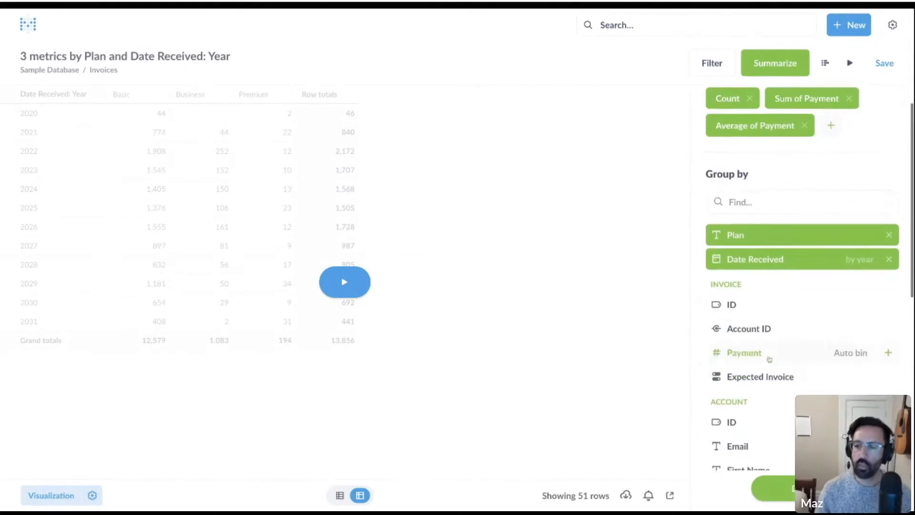
pyautogui.scroll(-4, 768, 357)
pyautogui.scroll(3, 773, 350)
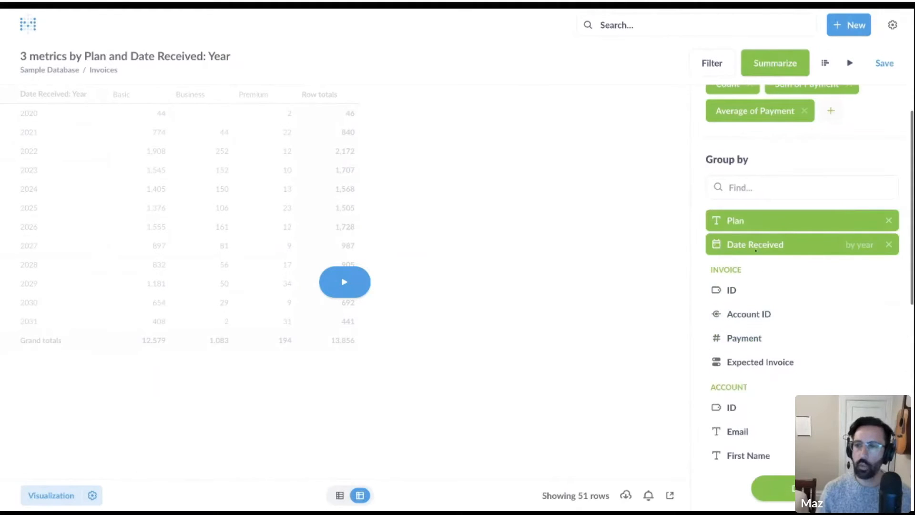
# Add the account's Source and Seats fields as further groupings of the invoice summary
pyautogui.scroll(-3, 781, 320)
pyautogui.scroll(-1, 781, 320)
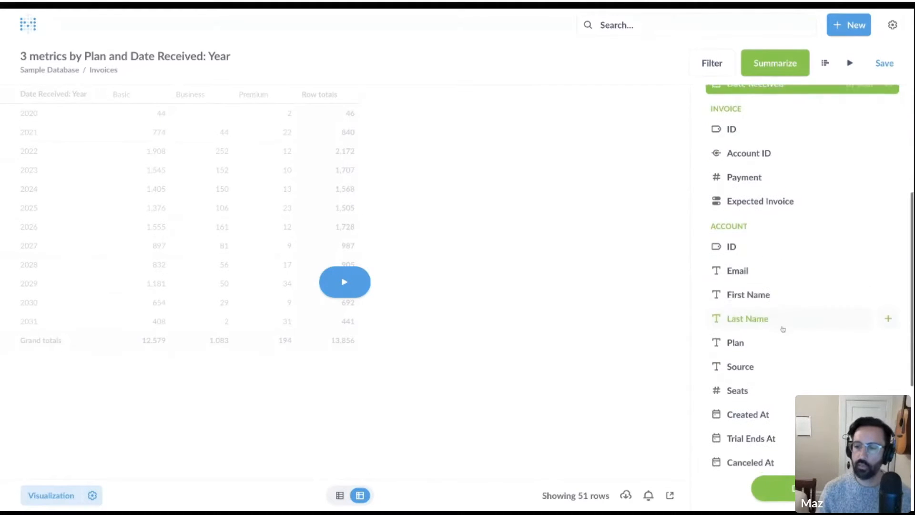
pyautogui.click(889, 360)
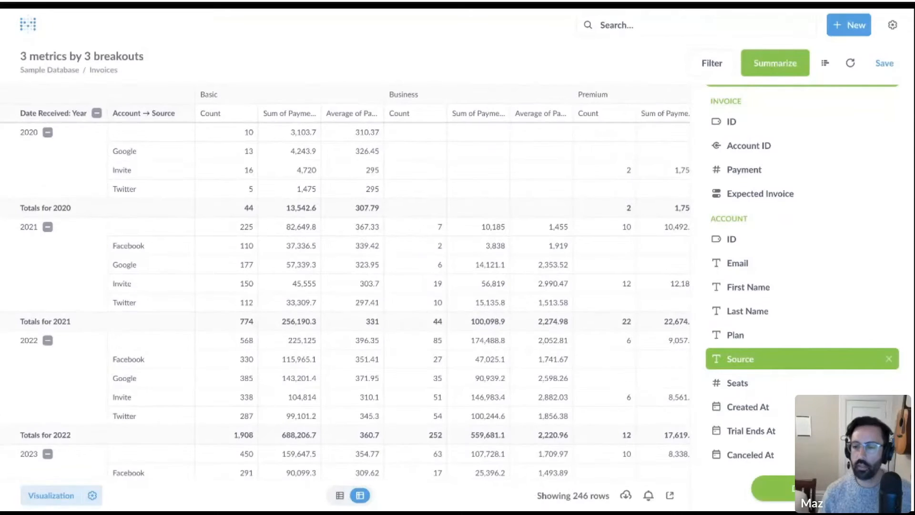
pyautogui.click(889, 383)
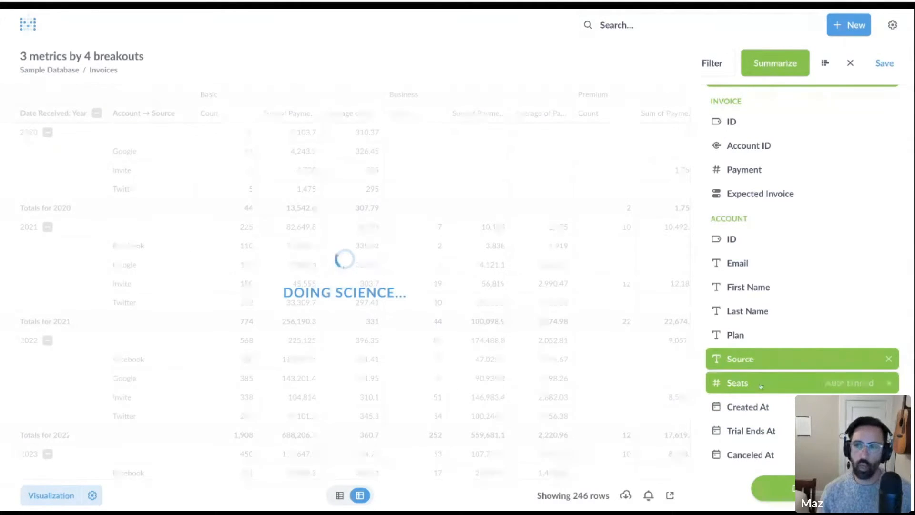
pyautogui.scroll(5, 772, 380)
pyautogui.scroll(-2, 765, 386)
pyautogui.scroll(2, 765, 386)
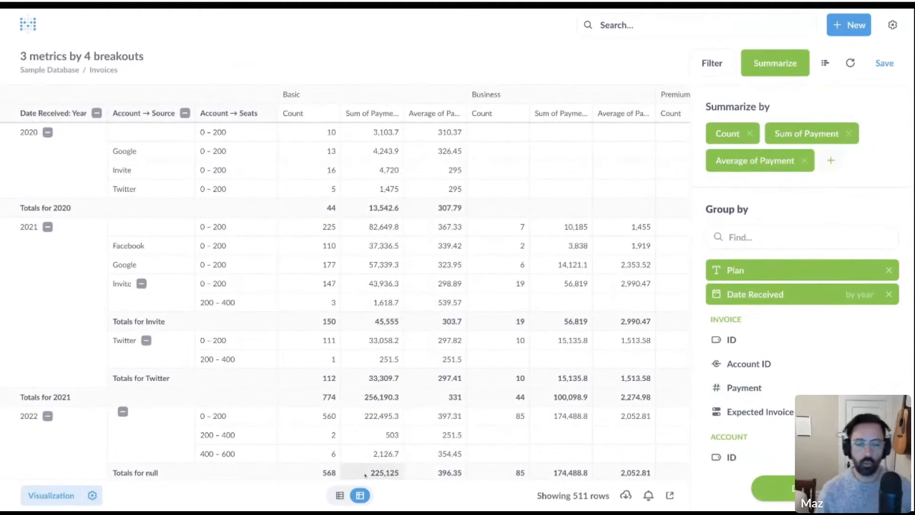
# View the summary's results as a flat data table, return to the pivot table, and finish editing the summary
pyautogui.click(341, 495)
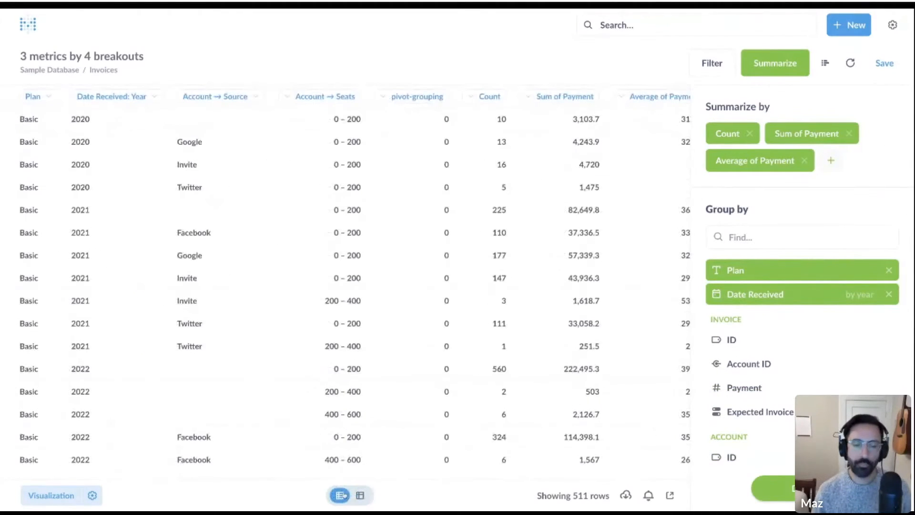
pyautogui.click(343, 497)
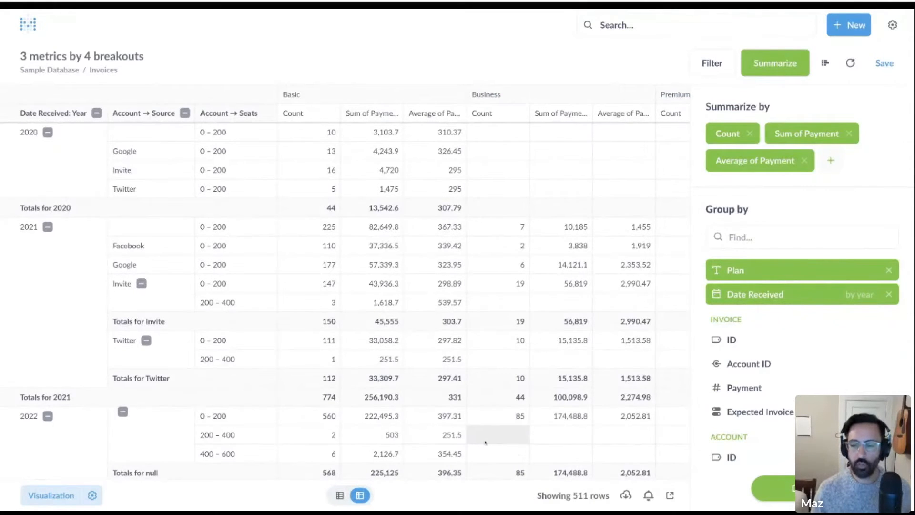
pyautogui.click(774, 488)
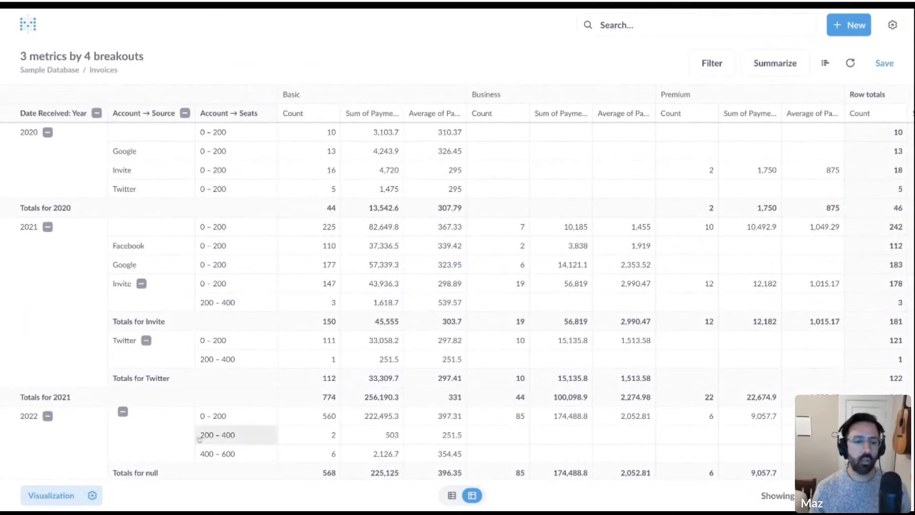
# Open the pivot table's visualization settings and look across the plan columns to the row totals
pyautogui.click(92, 495)
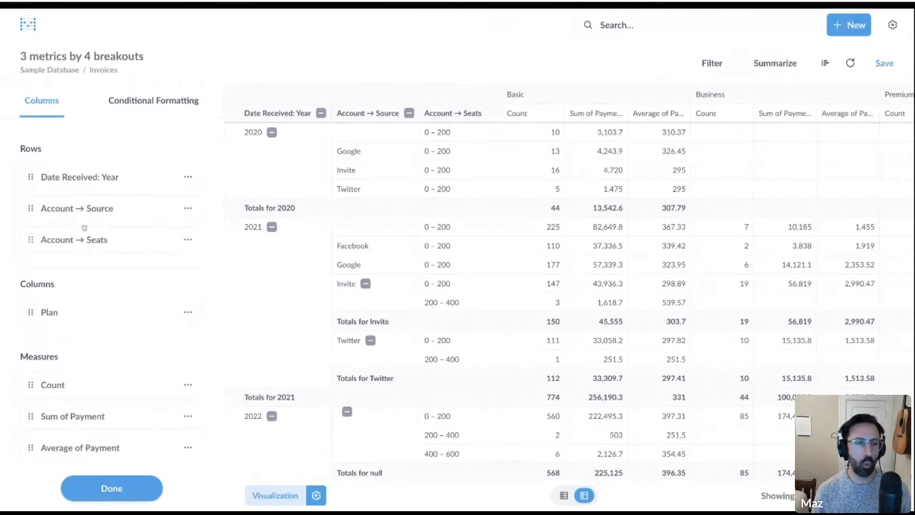
pyautogui.scroll(-1, 84, 228)
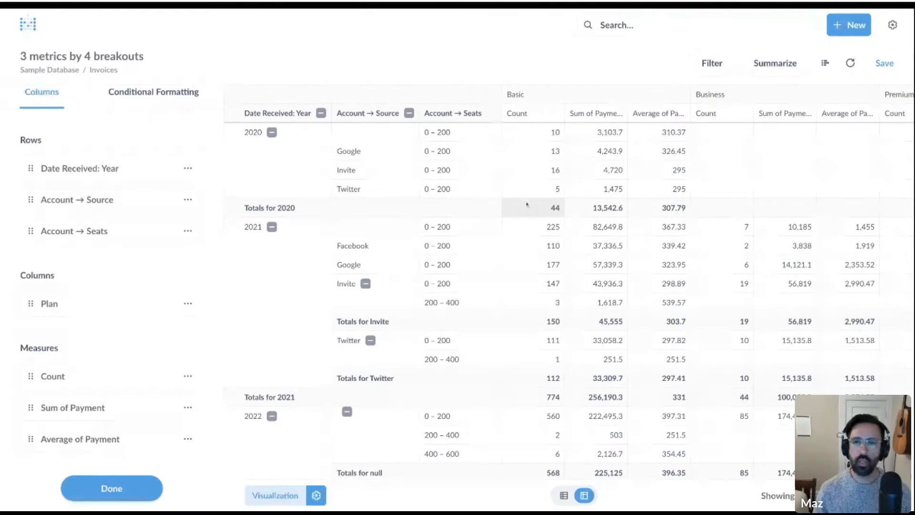
pyautogui.hscroll(3, 548, 191)
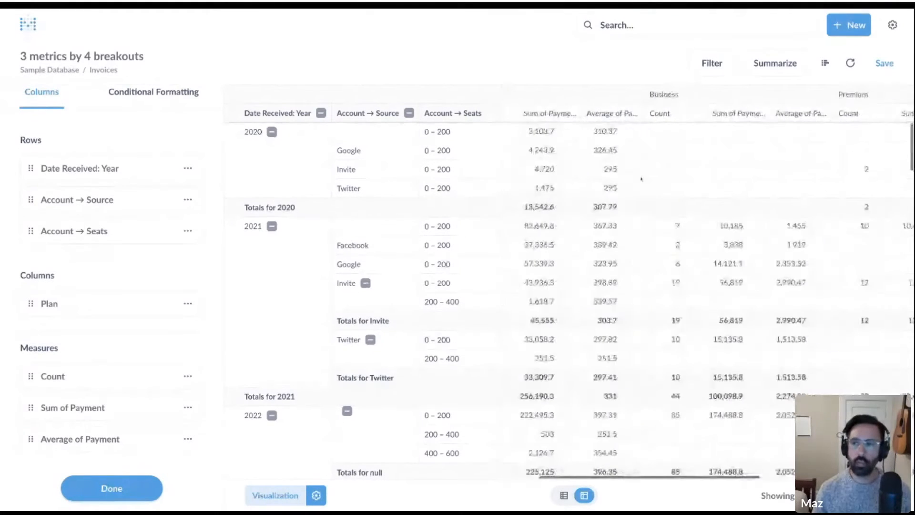
pyautogui.hscroll(6, 641, 179)
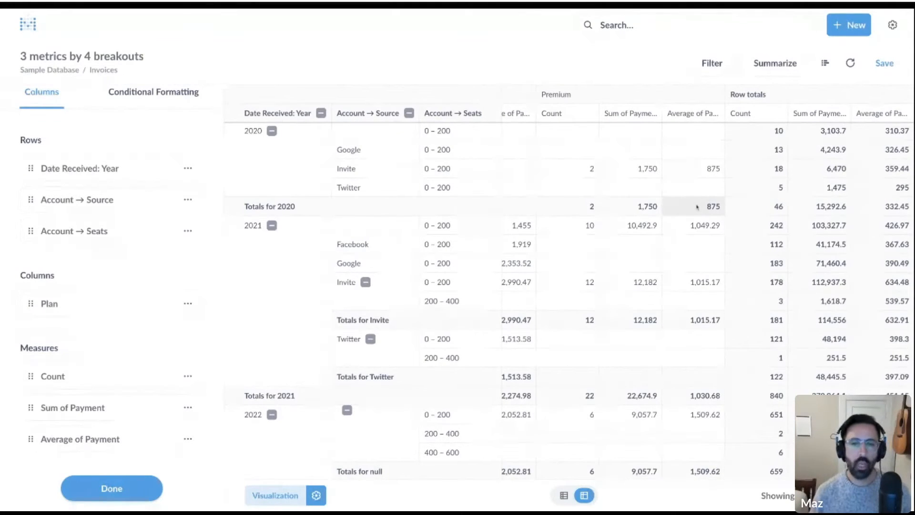
pyautogui.hscroll(-2, 687, 212)
pyautogui.hscroll(-10, 675, 216)
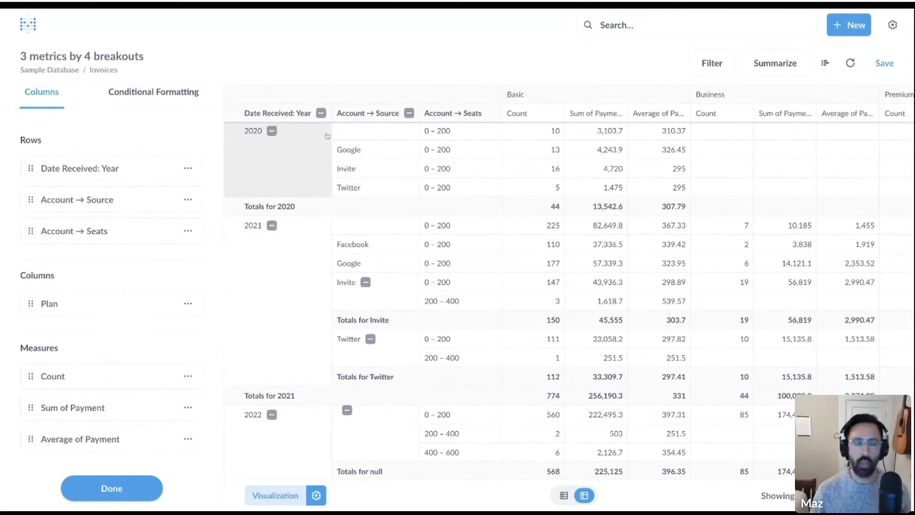
# Collapse the Date Received: Year groups to their totals, expand them again, and try the same for Account → Source
pyautogui.click(322, 115)
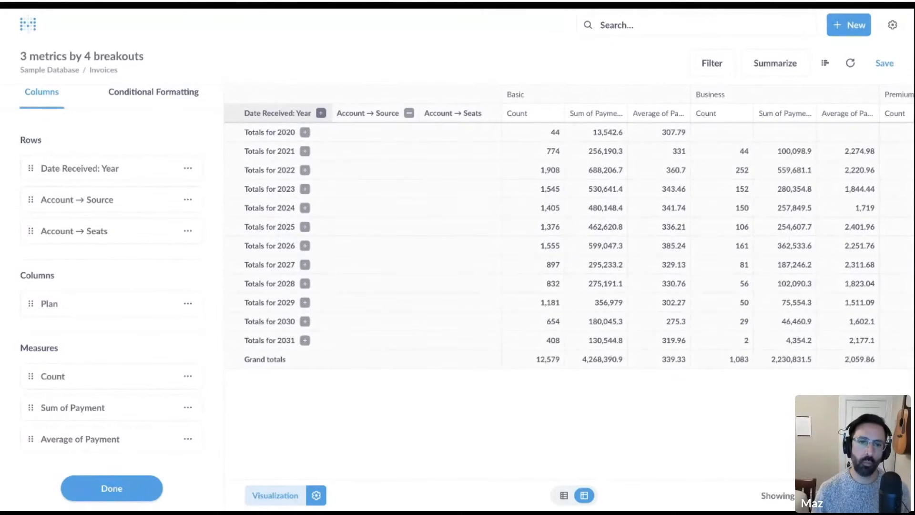
pyautogui.click(321, 113)
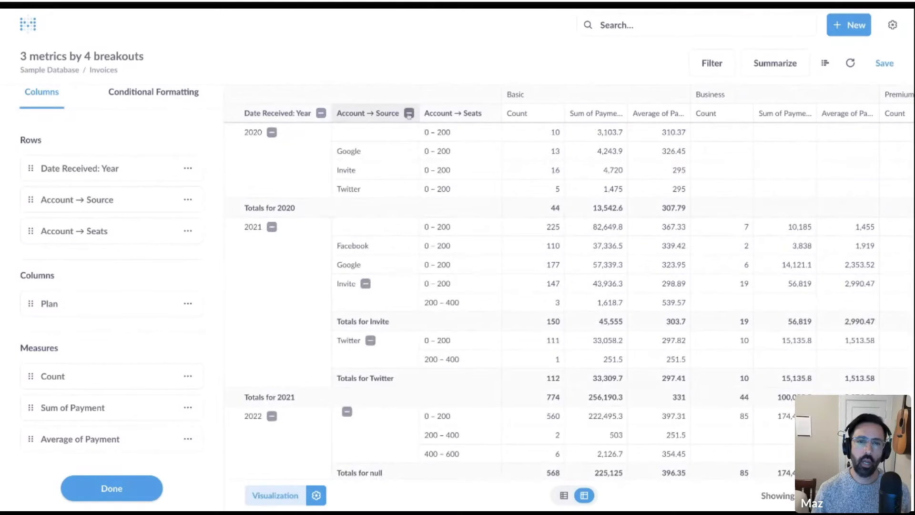
pyautogui.click(409, 113)
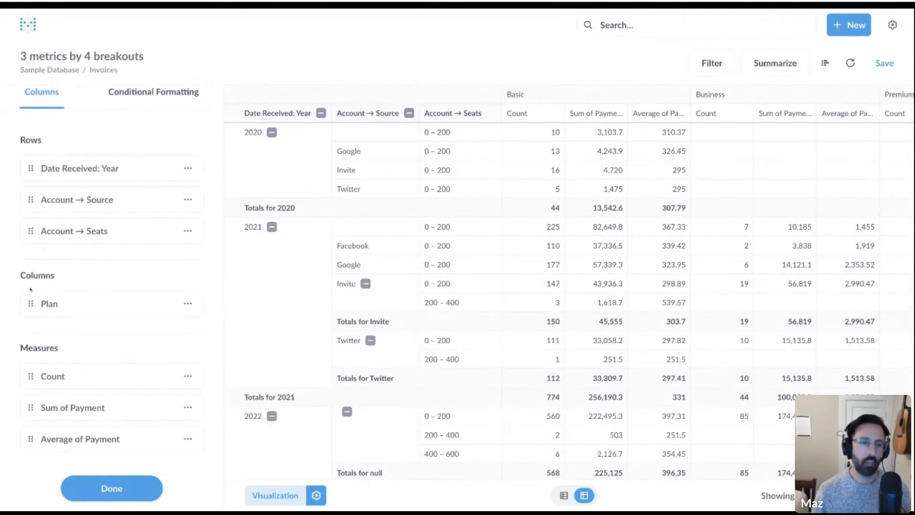
# Try Plan as a row field, reorder the rows so Account → Source comes last, and return Plan to the columns
pyautogui.moveTo(56, 304); pyautogui.dragTo(53, 249)
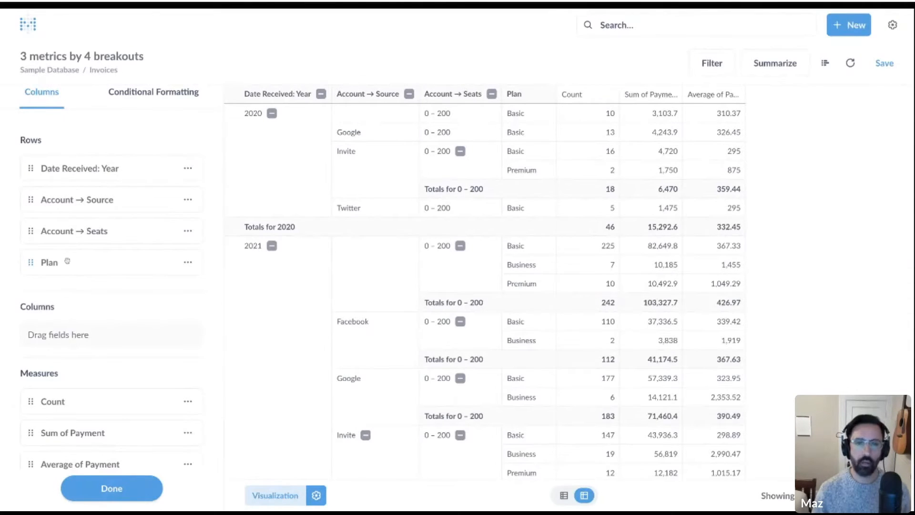
pyautogui.moveTo(91, 204); pyautogui.dragTo(97, 260)
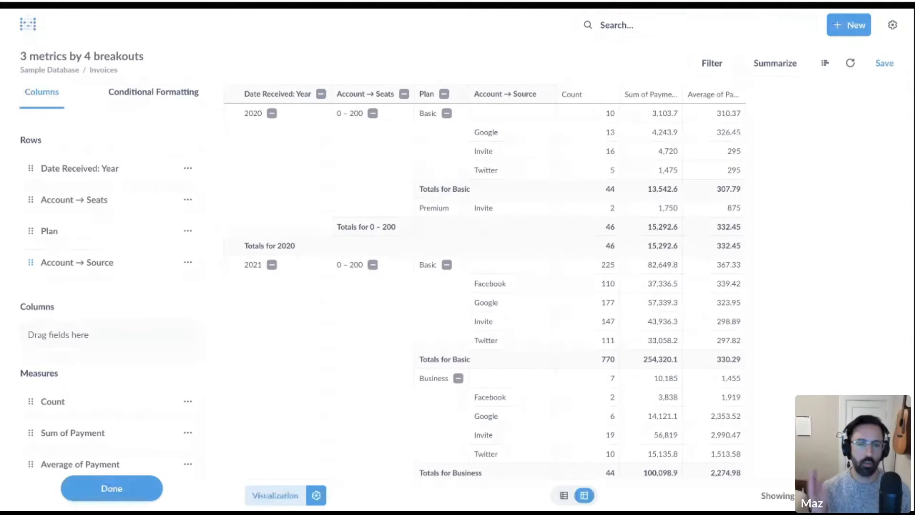
pyautogui.moveTo(93, 232); pyautogui.dragTo(126, 327)
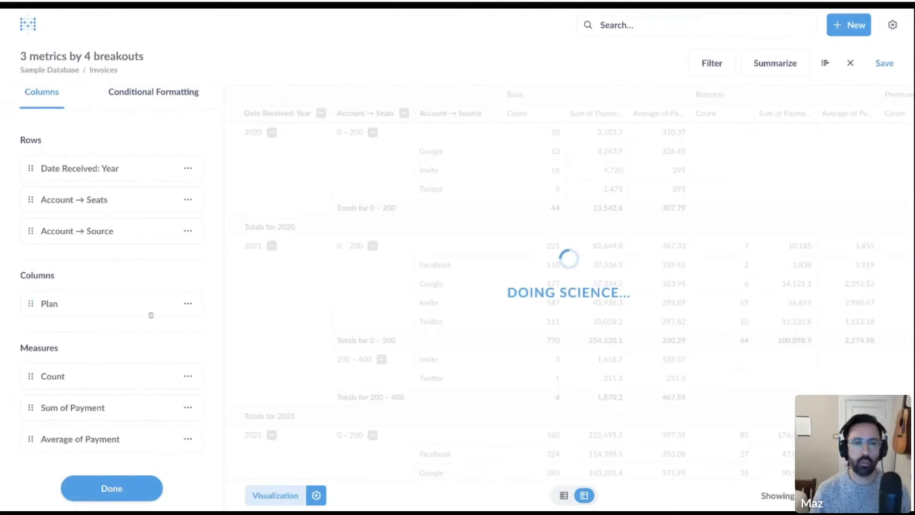
# Sort the pivot table's Account → Seats row field in descending order, trying ascending order in between
pyautogui.scroll(-2, 180, 283)
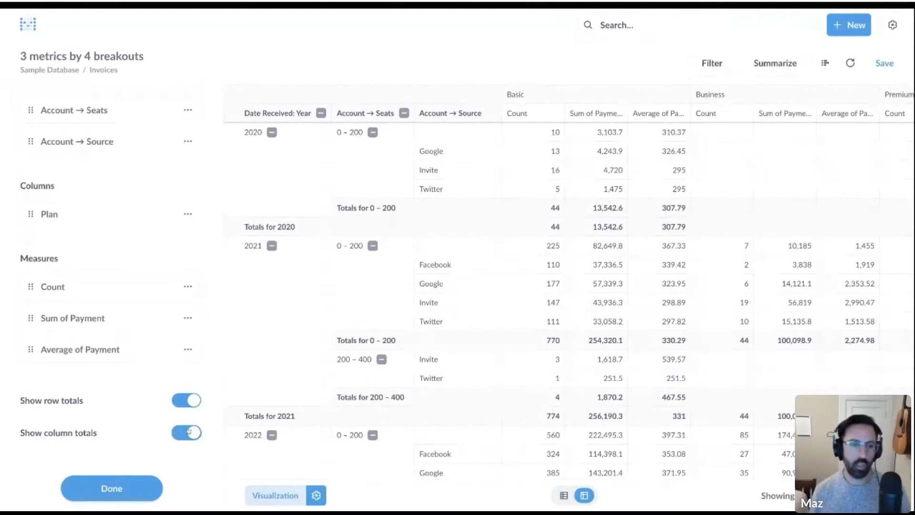
pyautogui.scroll(2, 172, 401)
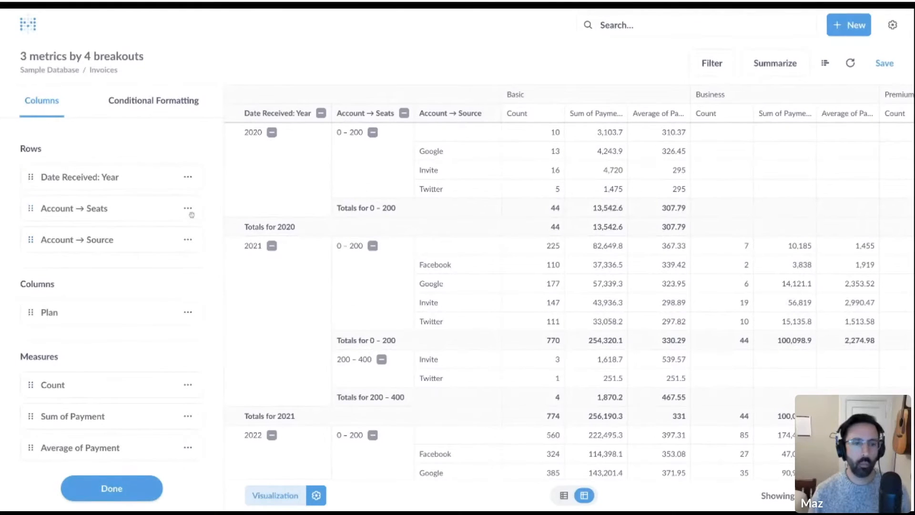
pyautogui.click(189, 209)
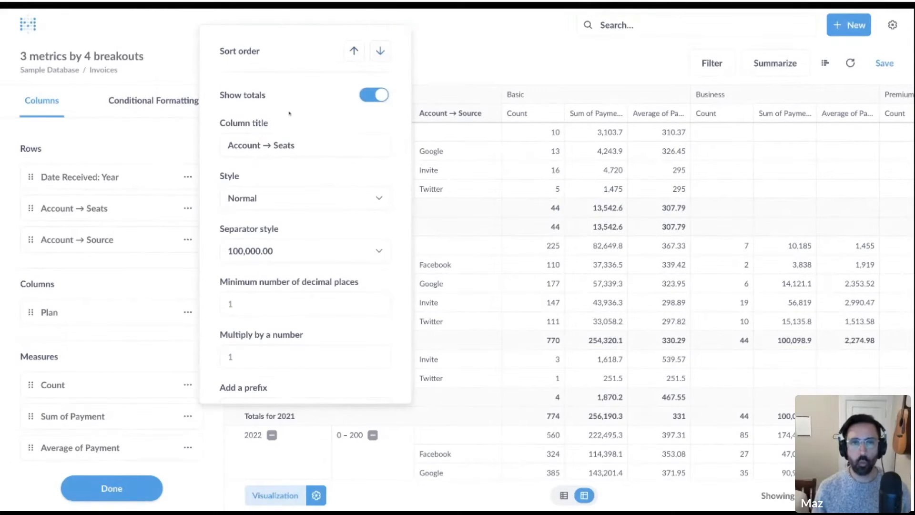
pyautogui.click(167, 149)
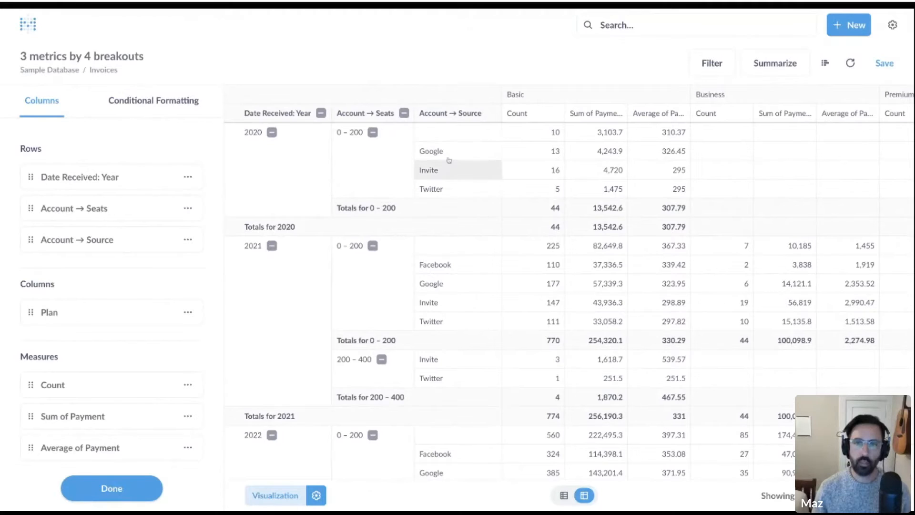
pyautogui.click(188, 209)
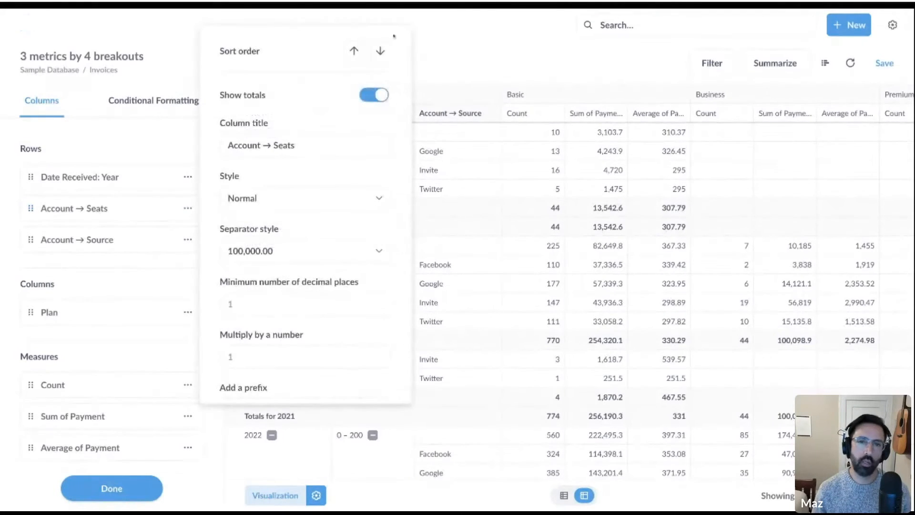
pyautogui.click(378, 51)
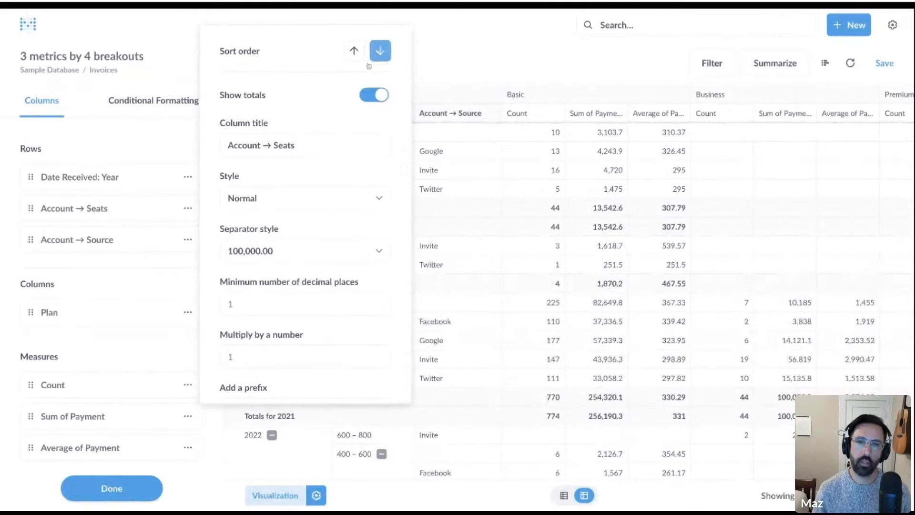
pyautogui.click(354, 50)
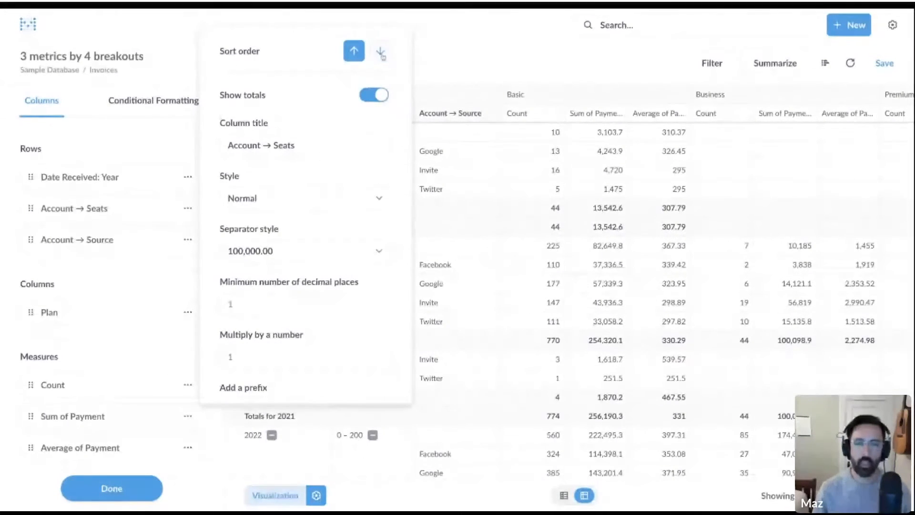
pyautogui.click(381, 52)
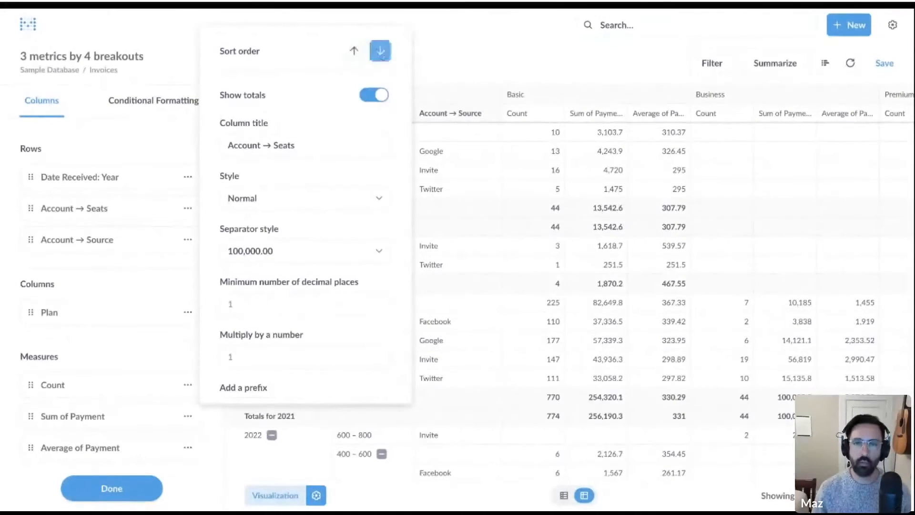
pyautogui.click(189, 149)
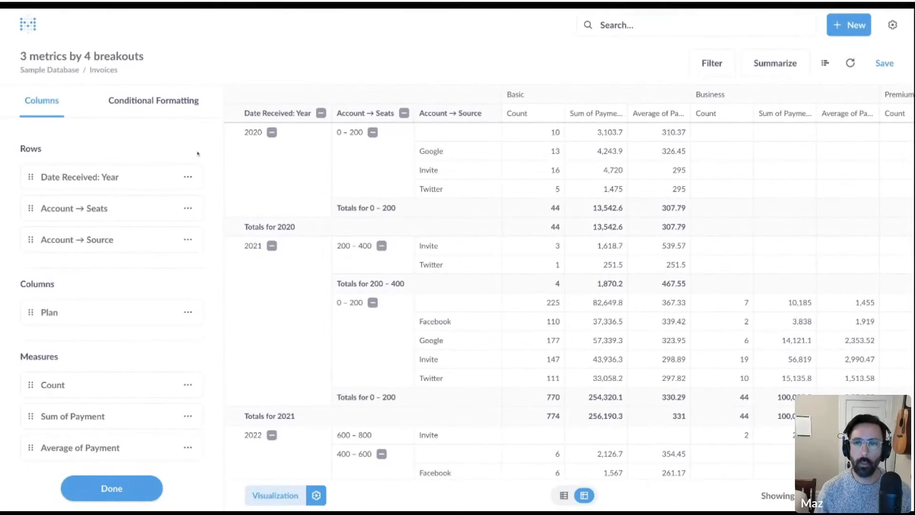
pyautogui.scroll(-3, 191, 167)
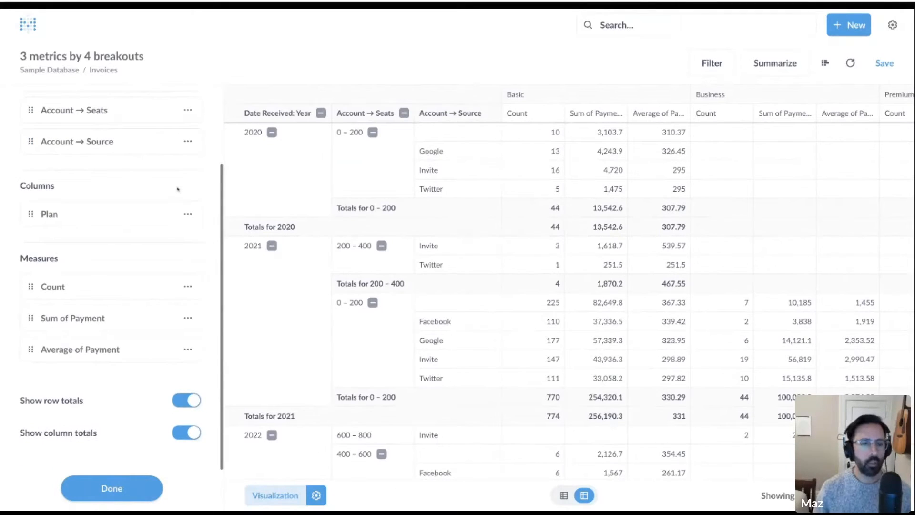
pyautogui.scroll(3, 178, 189)
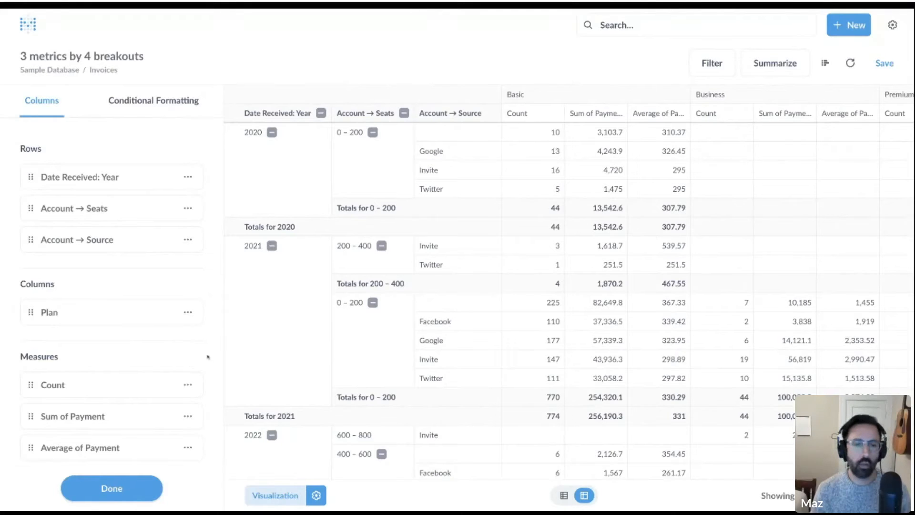
pyautogui.scroll(-1, 211, 357)
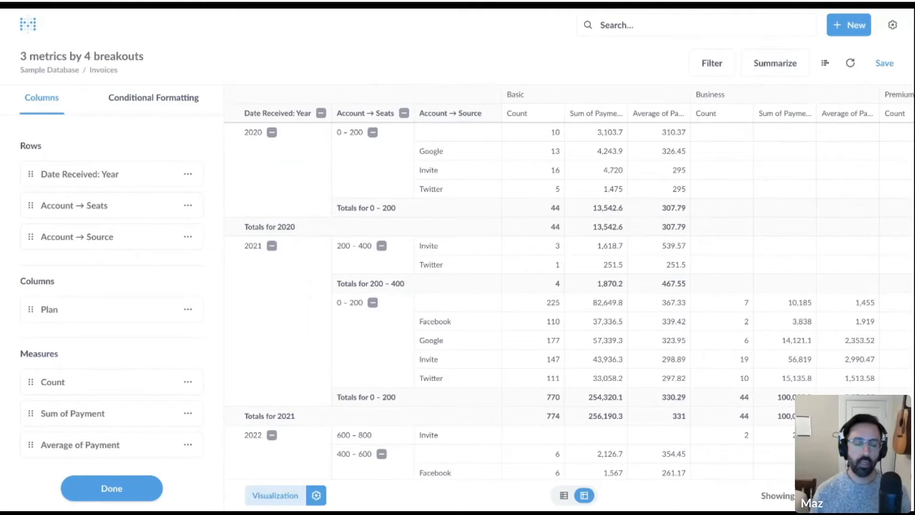
# Return to the plain Invoices table and create a new dashboard named Comparison in the Our analytics collection
pyautogui.click(103, 70)
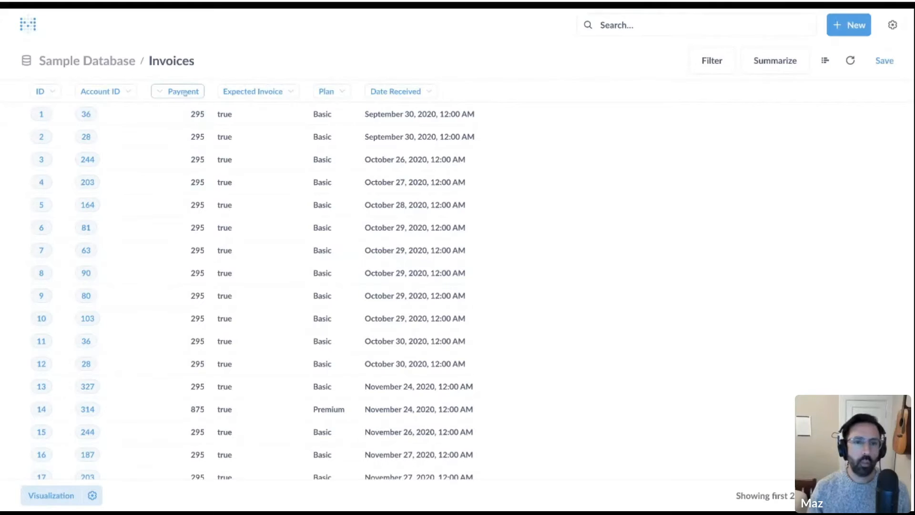
pyautogui.click(841, 32)
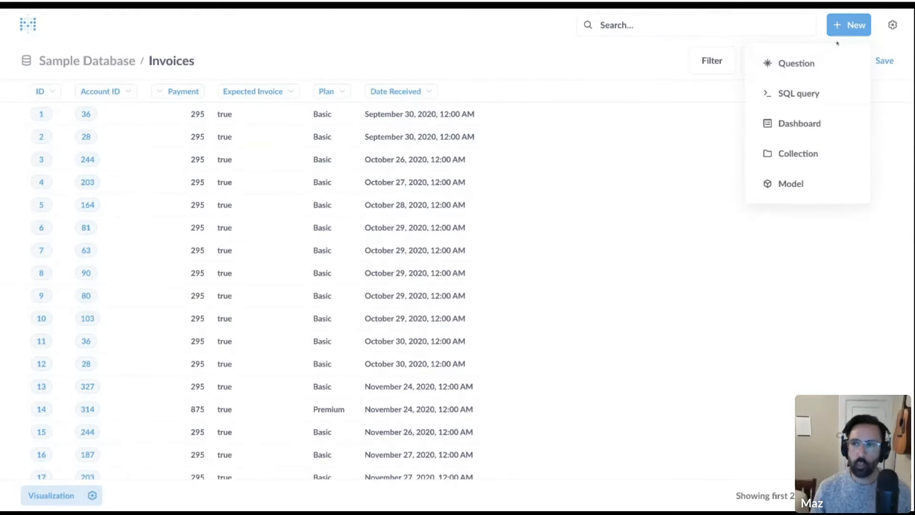
pyautogui.click(799, 123)
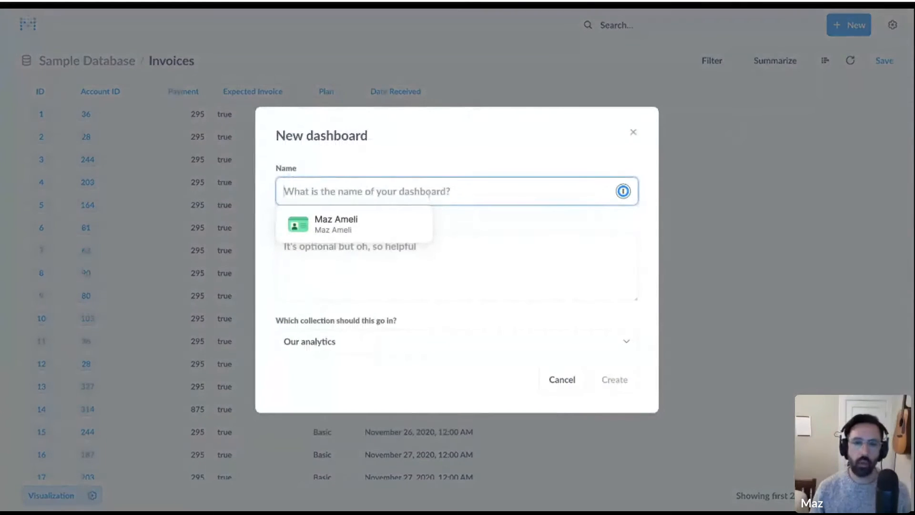
pyautogui.write('Comparison')
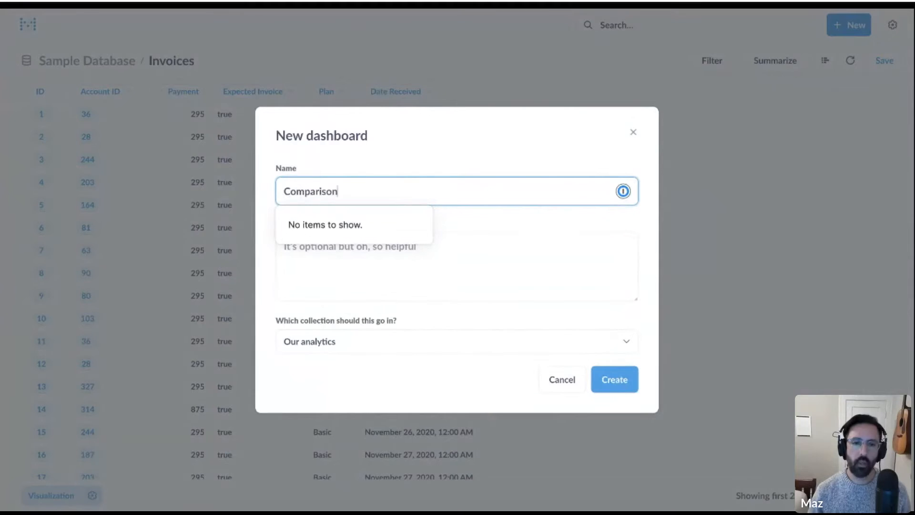
pyautogui.click(614, 373)
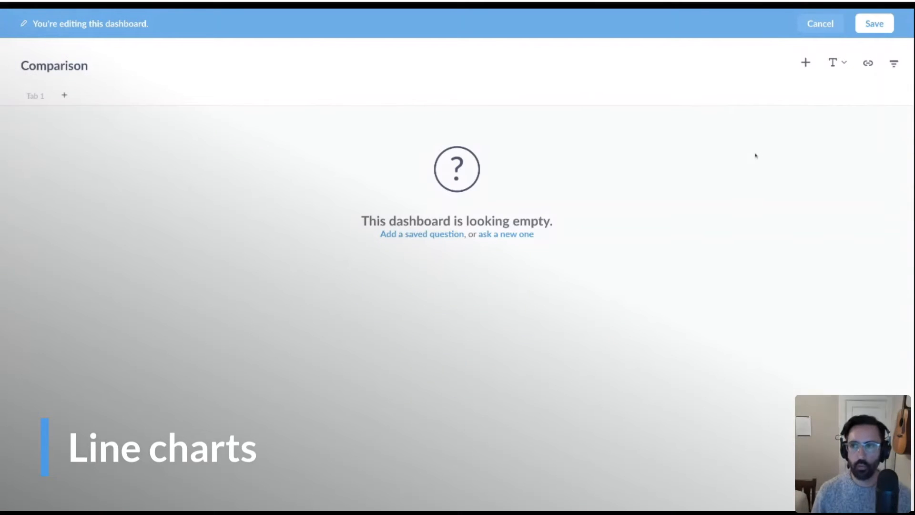
# Add the Invoices per week chart to the dashboard and enlarge its card to the full grid width
pyautogui.click(806, 63)
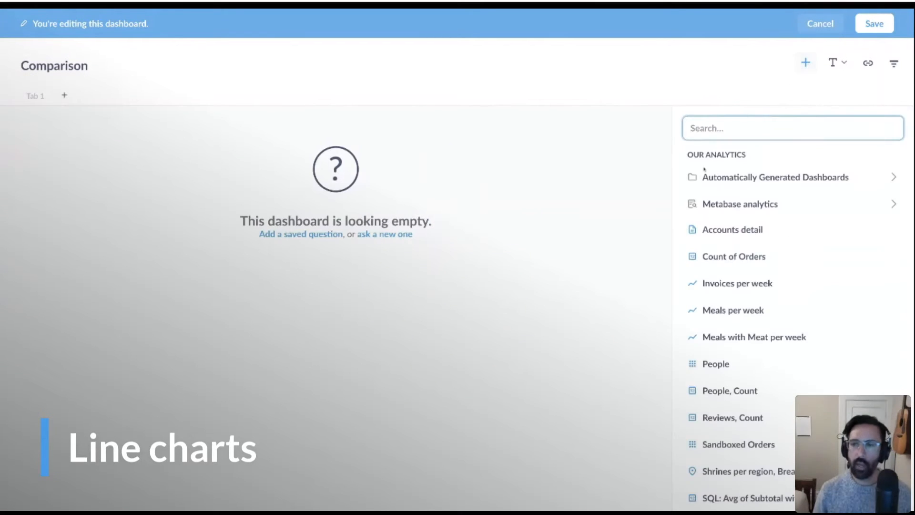
pyautogui.click(766, 285)
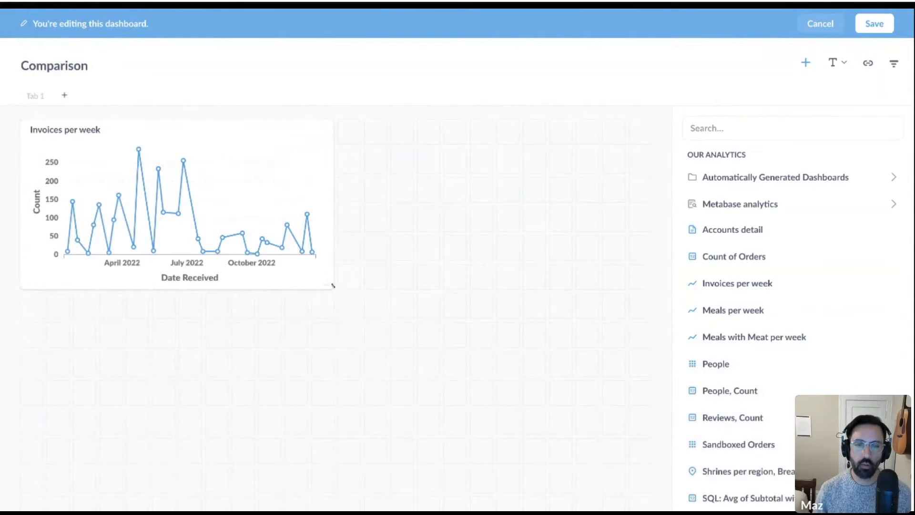
pyautogui.moveTo(334, 288); pyautogui.dragTo(606, 379)
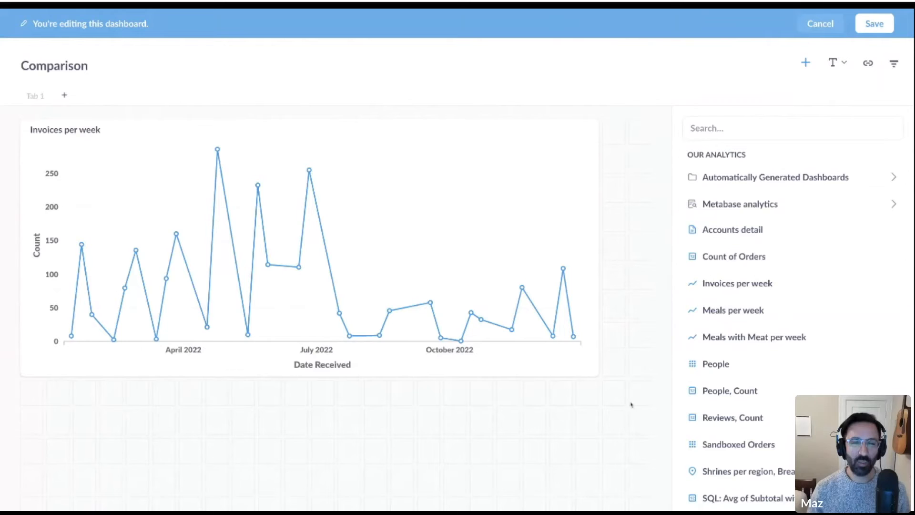
pyautogui.moveTo(596, 373); pyautogui.dragTo(649, 398)
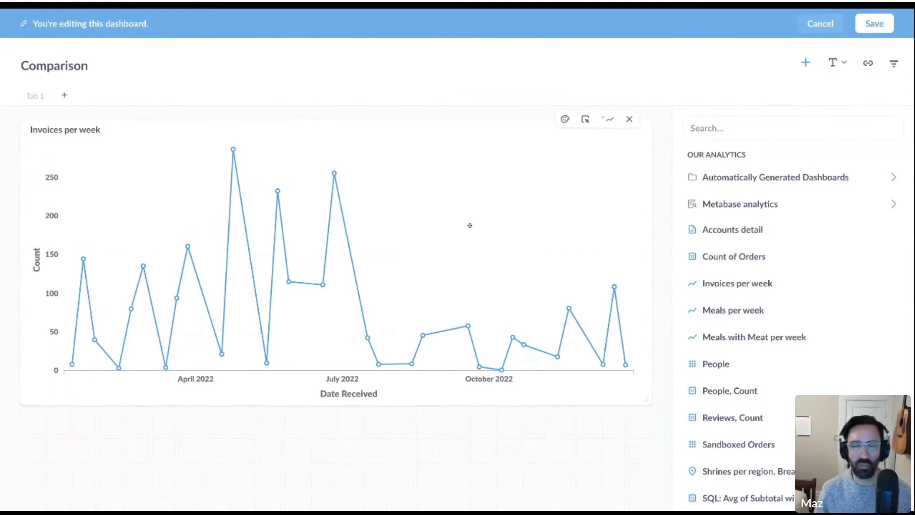
# Add Meals per week as a second series to the Invoices per week chart
pyautogui.click(610, 121)
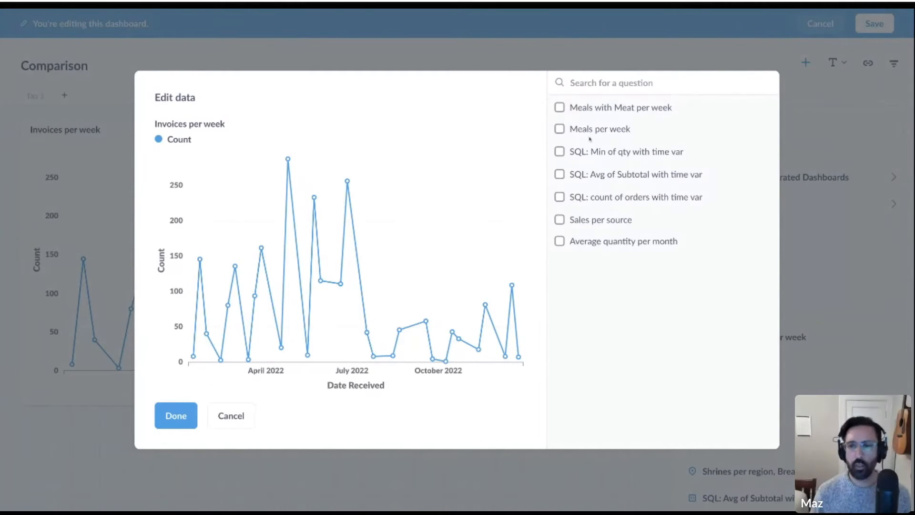
pyautogui.click(561, 130)
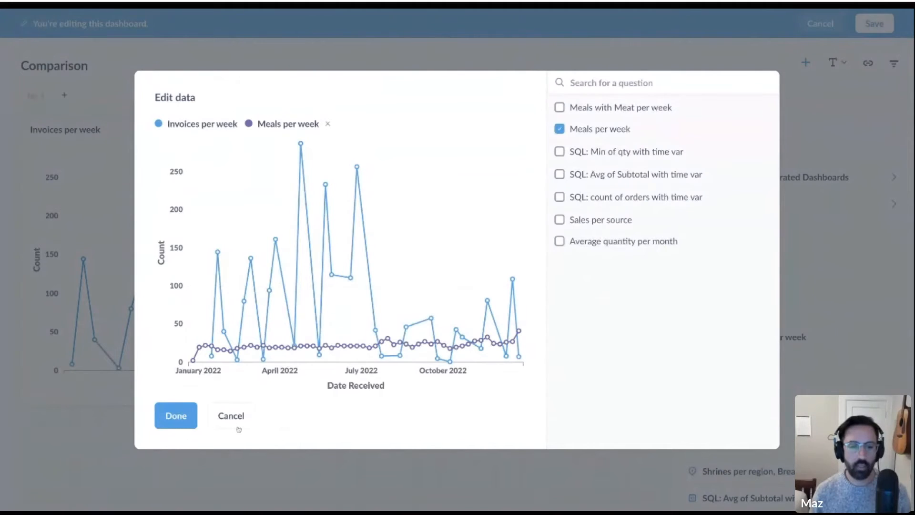
pyautogui.click(182, 425)
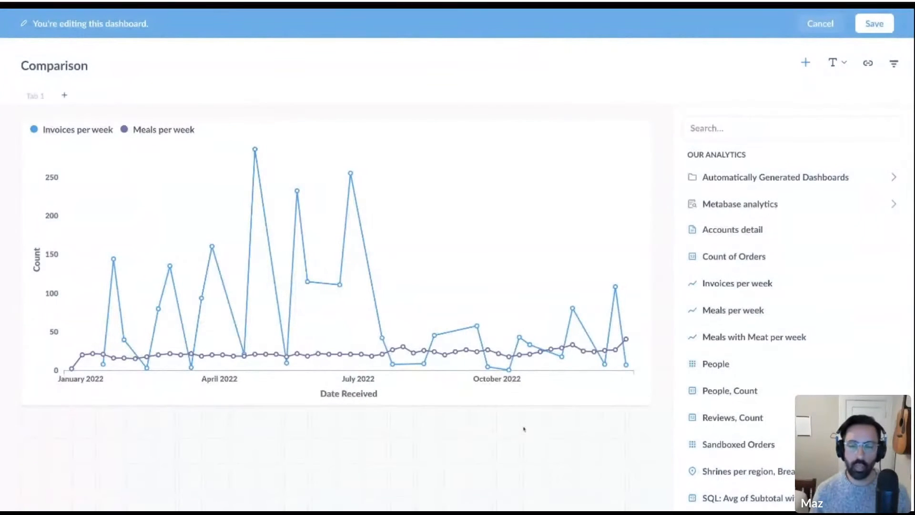
# Add People, Count, Reviews, Count and Count of Orders below the line chart, removing the Sandboxed Orders card that is tried in between
pyautogui.scroll(-4, 523, 429)
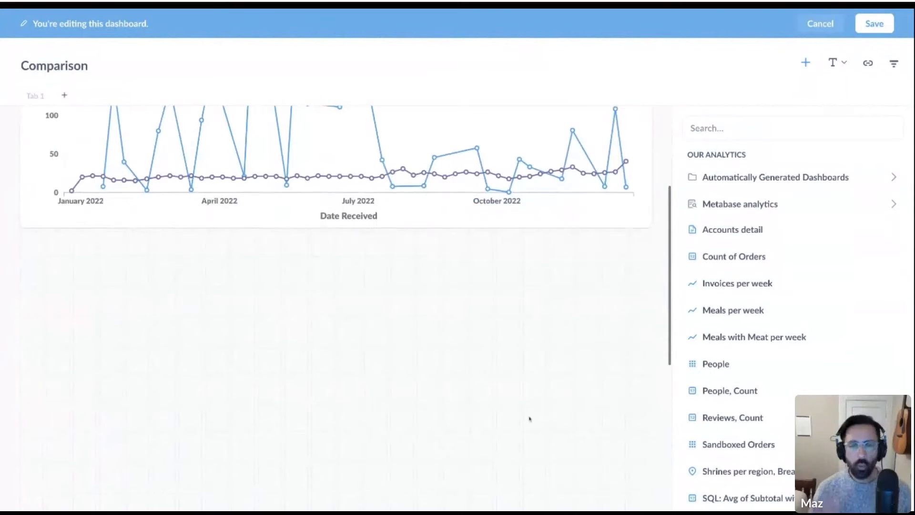
pyautogui.scroll(-1, 495, 364)
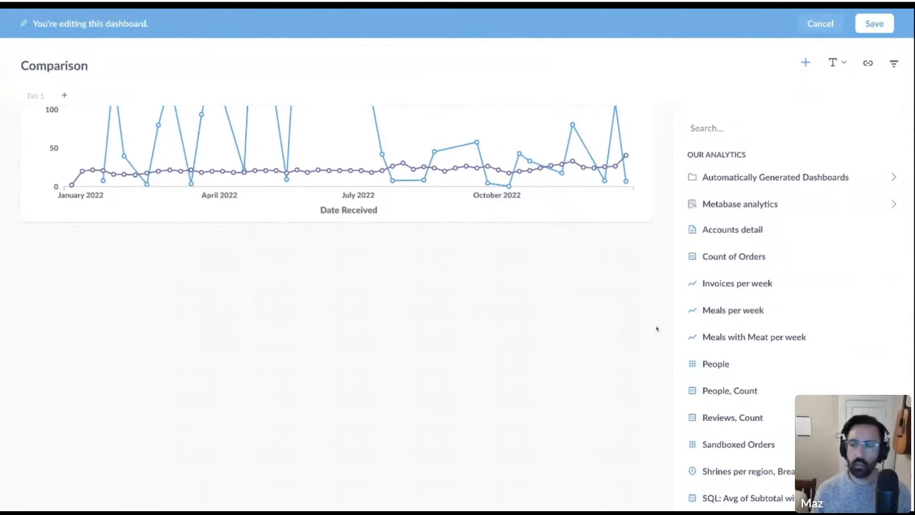
pyautogui.scroll(-1, 657, 327)
pyautogui.scroll(-2, 735, 290)
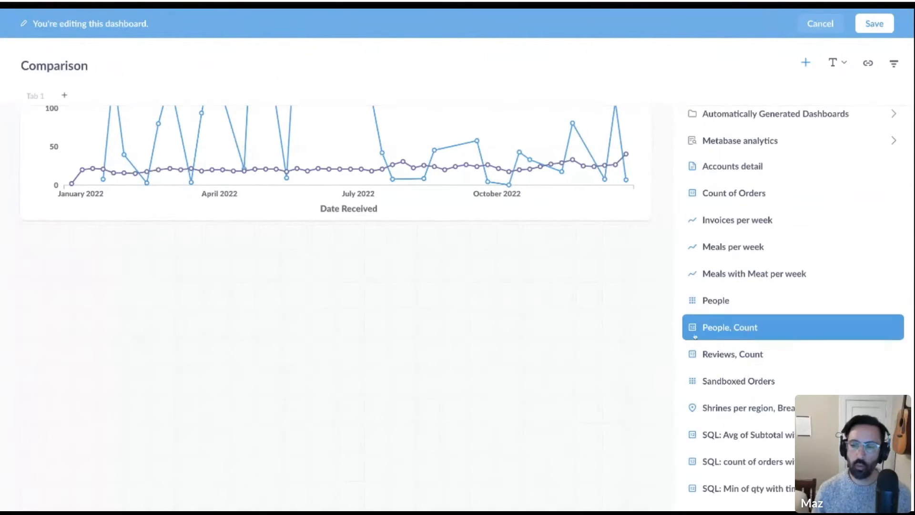
pyautogui.click(747, 329)
pyautogui.click(861, 350)
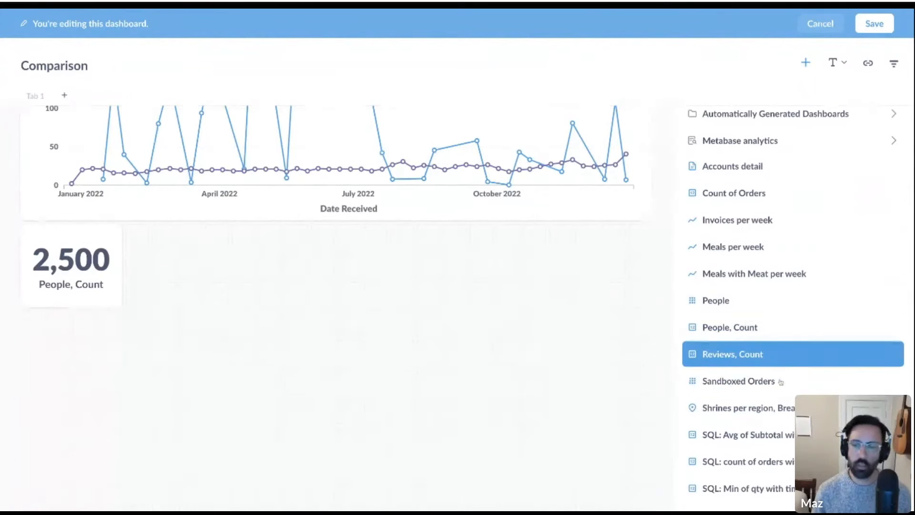
pyautogui.click(779, 381)
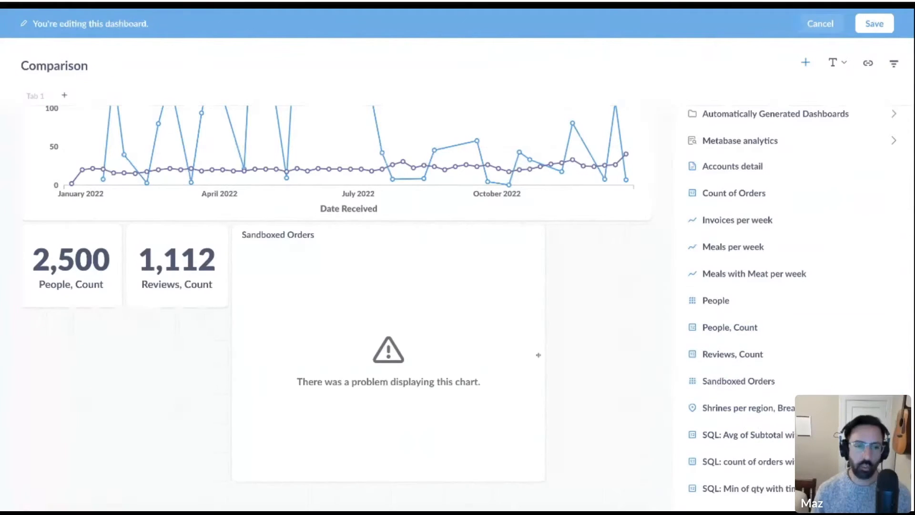
pyautogui.click(532, 226)
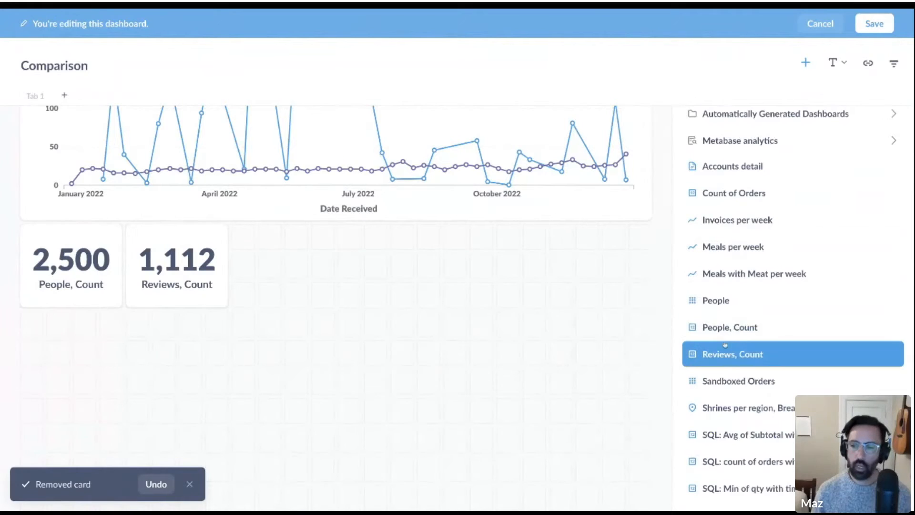
pyautogui.scroll(2, 729, 286)
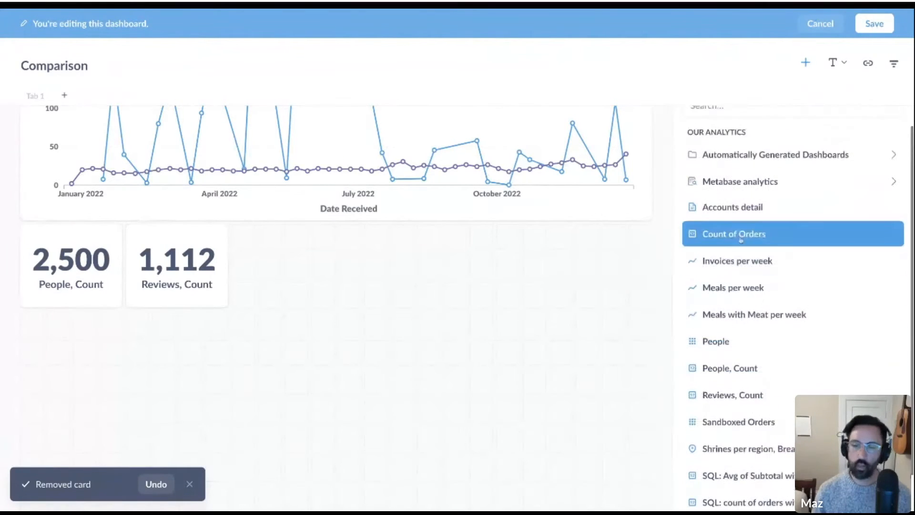
pyautogui.click(729, 234)
# Move the Count of Orders and Reviews, Count cards aside and enlarge the People, Count card into the freed space
pyautogui.moveTo(283, 270); pyautogui.dragTo(496, 260)
pyautogui.moveTo(177, 270); pyautogui.dragTo(371, 278)
pyautogui.moveTo(118, 301); pyautogui.dragTo(302, 416)
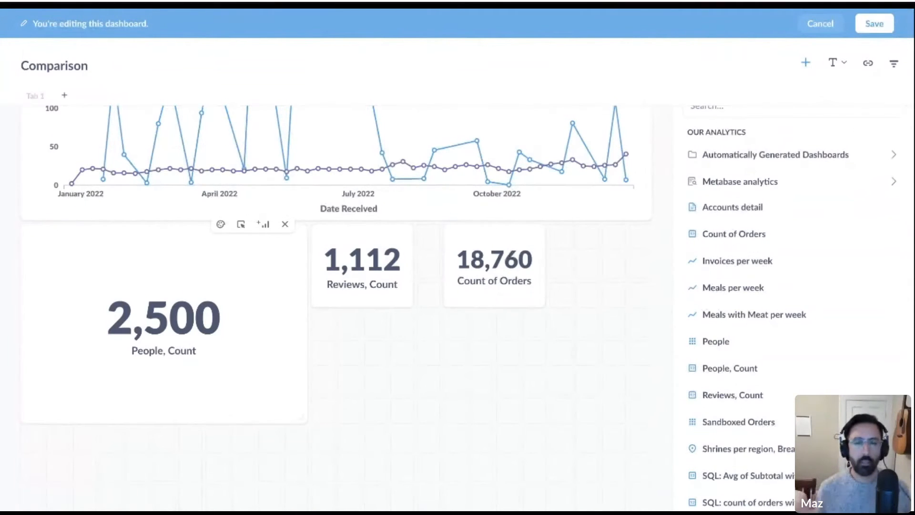
# Combine Reviews, Count and Count of Orders with the People, Count card in one chart
pyautogui.click(262, 224)
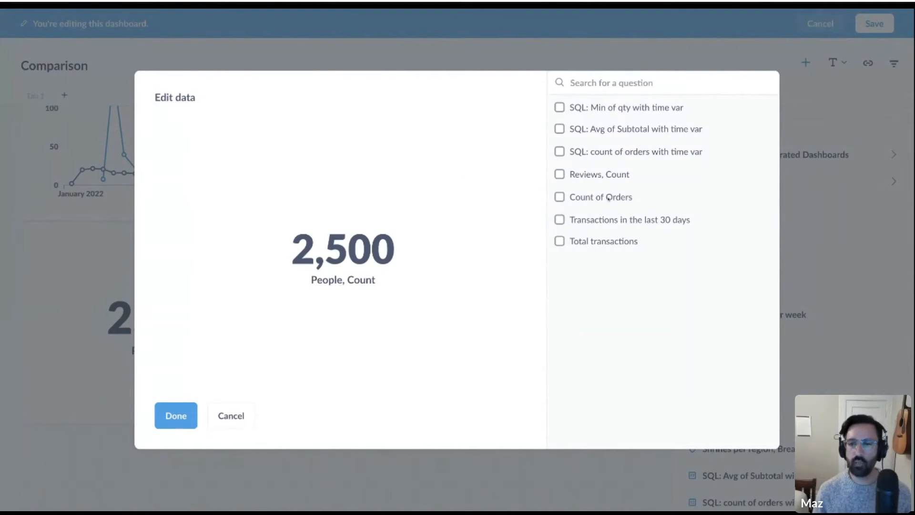
pyautogui.click(559, 174)
pyautogui.click(561, 197)
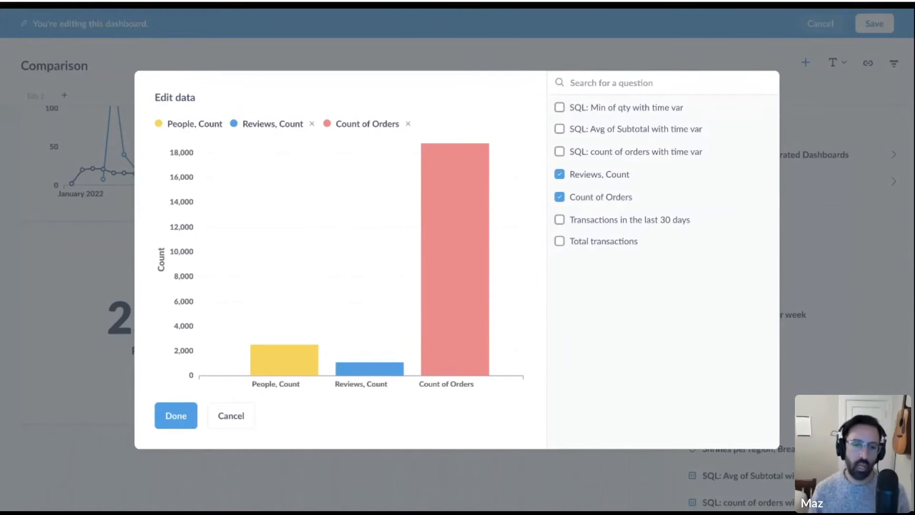
pyautogui.click(174, 417)
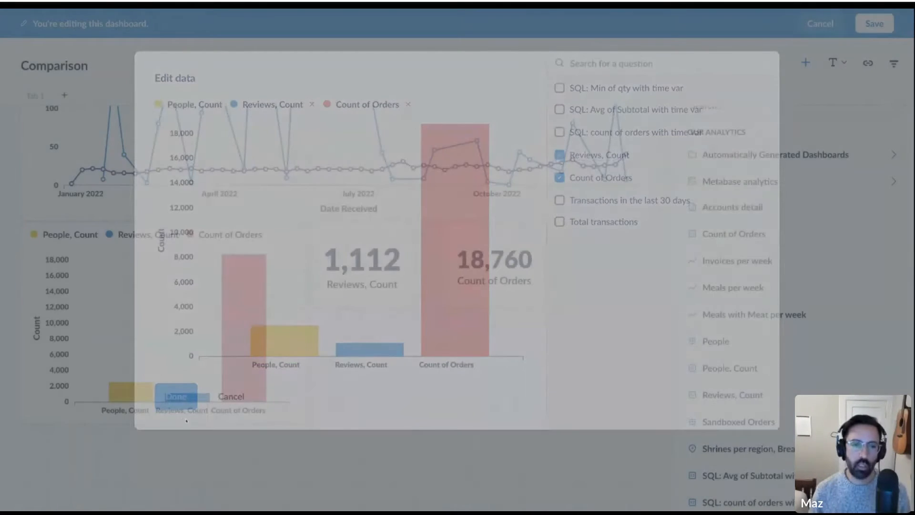
# Change the combined count card's funnel type from Bar chart to Funnel
pyautogui.click(238, 225)
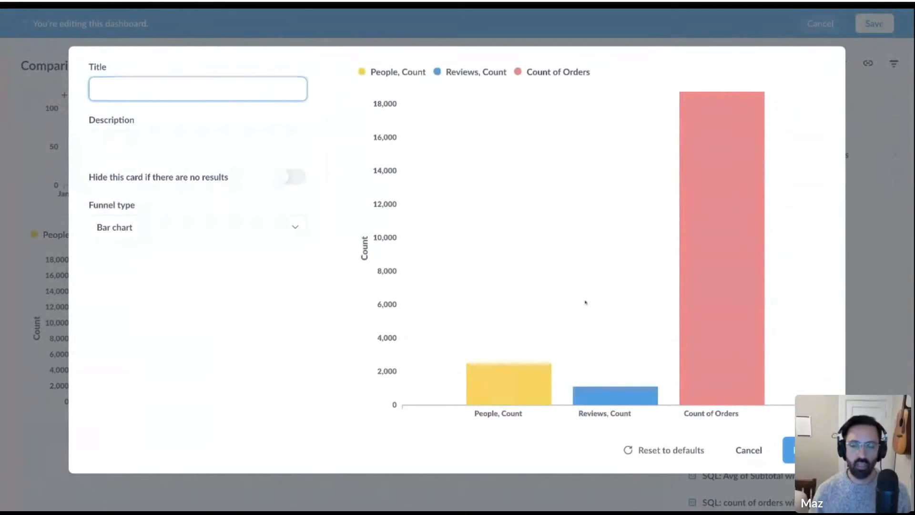
pyautogui.click(220, 227)
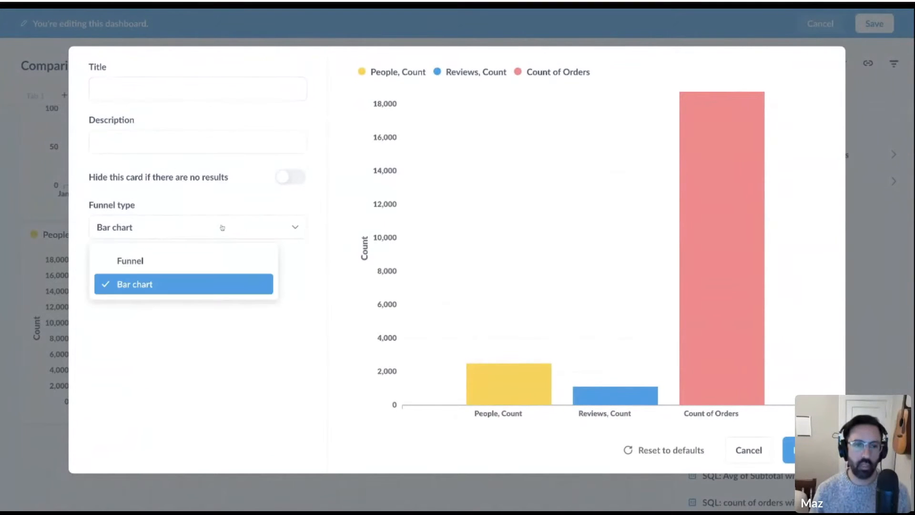
pyautogui.click(202, 261)
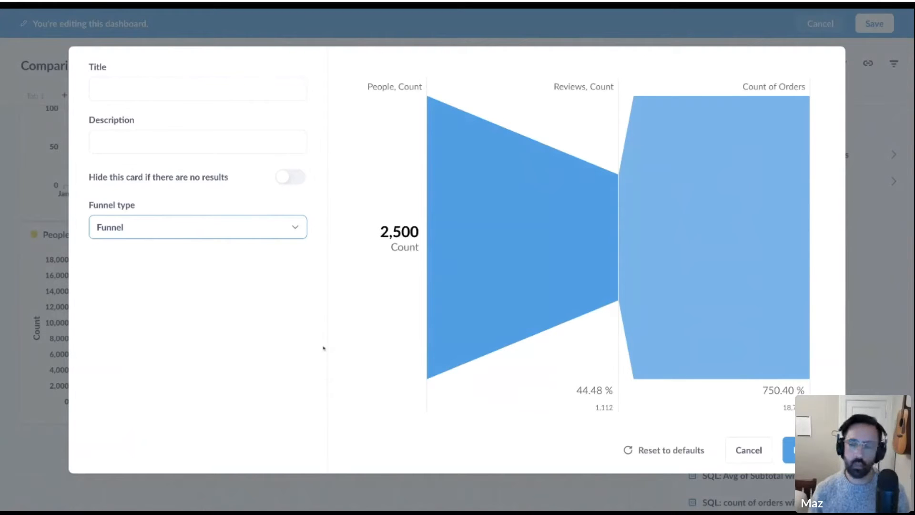
pyautogui.moveTo(611, 282)
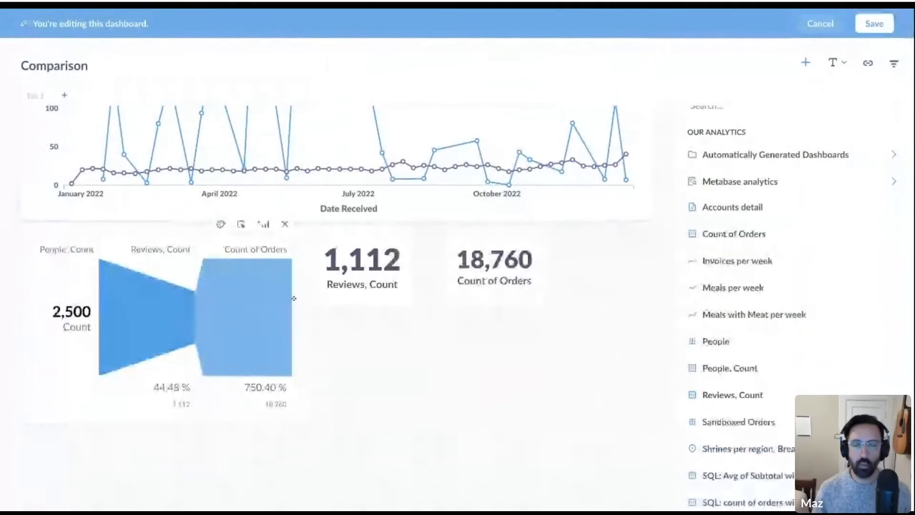
# Remove the separate Reviews, Count and Count of Orders number cards and add the Accounts detail card beside the funnel
pyautogui.scroll(2, 300, 300)
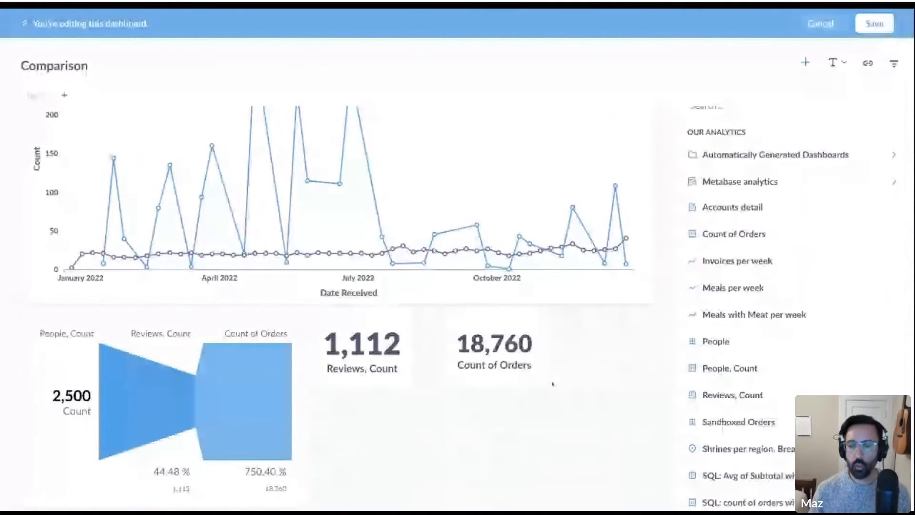
pyautogui.scroll(-3, 563, 351)
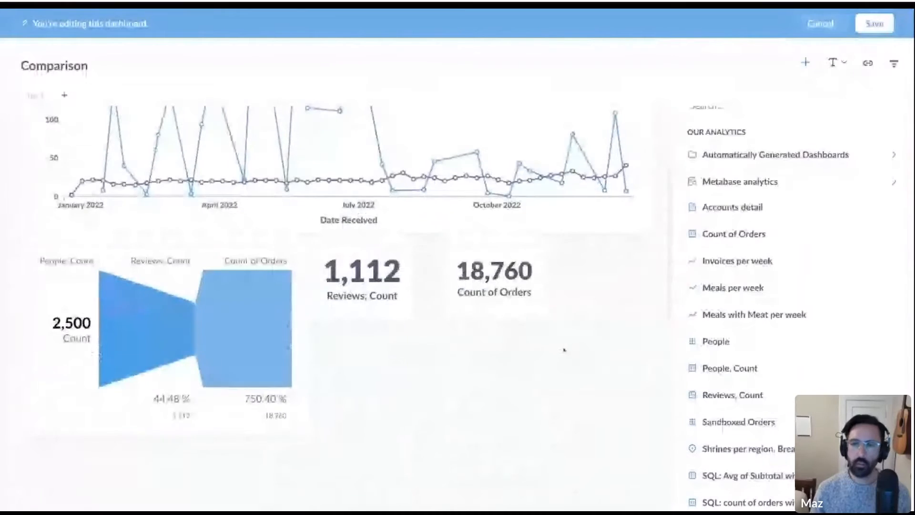
pyautogui.scroll(-1, 606, 312)
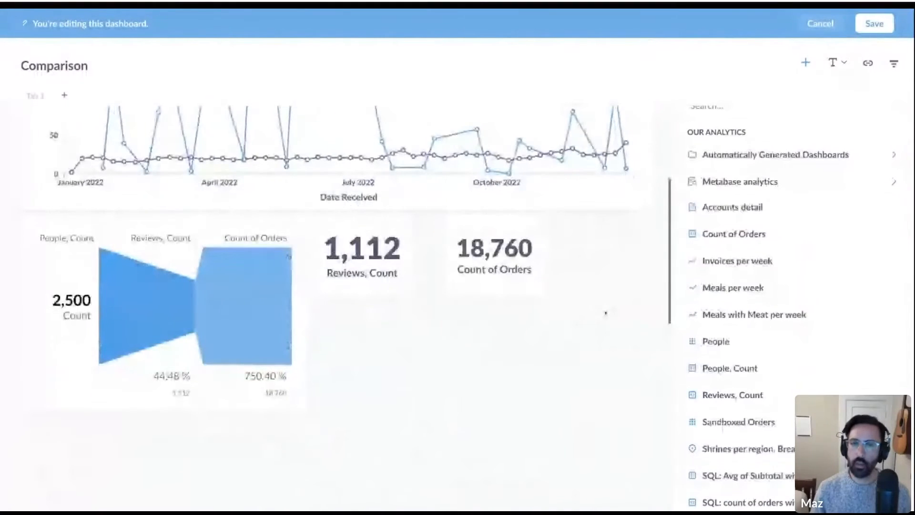
pyautogui.scroll(-2, 606, 313)
pyautogui.click(528, 157)
pyautogui.click(395, 159)
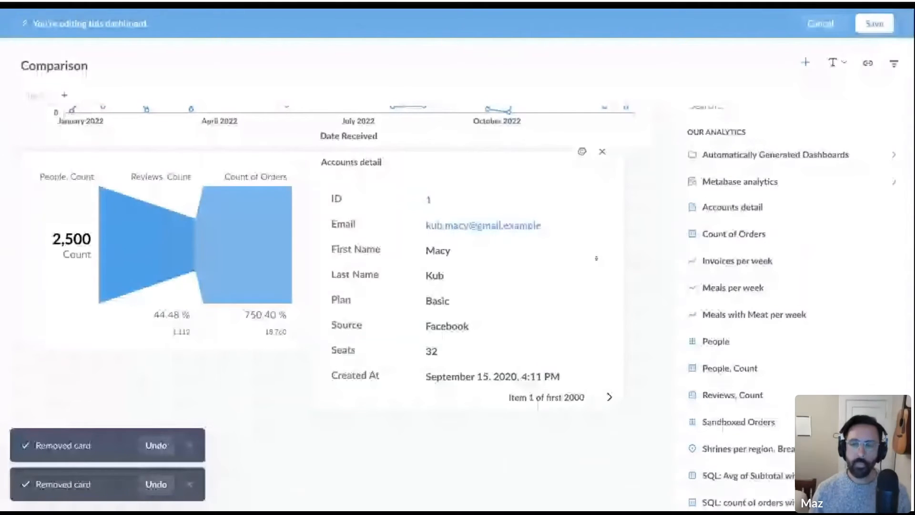
# Enlarge the Accounts detail card to fill the width beside the funnel and save the Comparison dashboard
pyautogui.moveTo(617, 406); pyautogui.dragTo(641, 495)
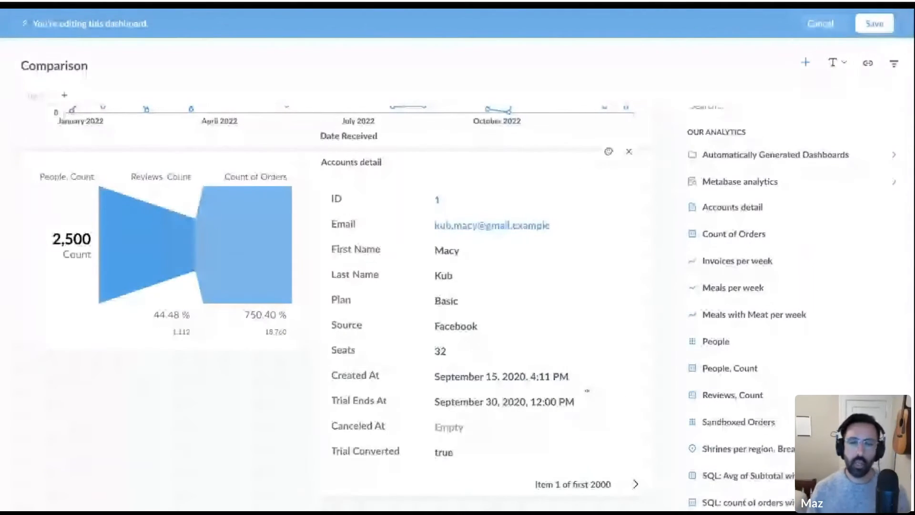
pyautogui.scroll(-2, 540, 466)
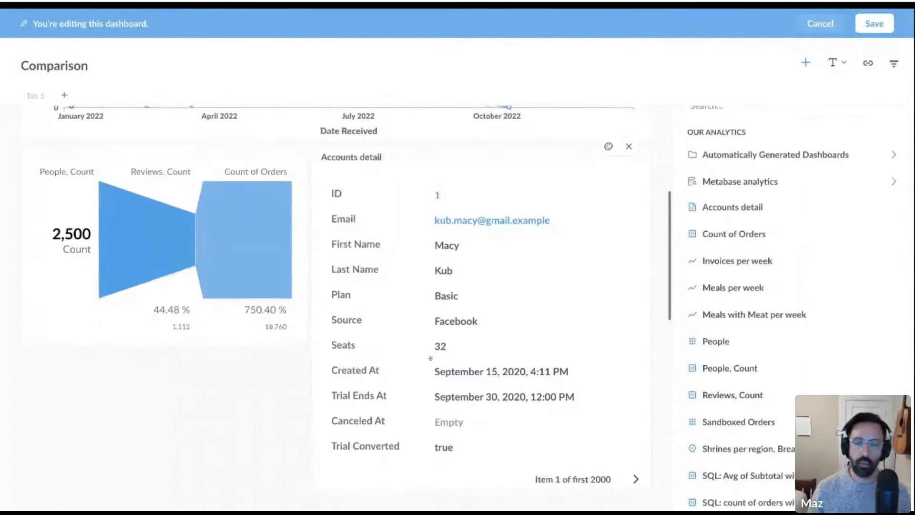
pyautogui.scroll(1, 539, 466)
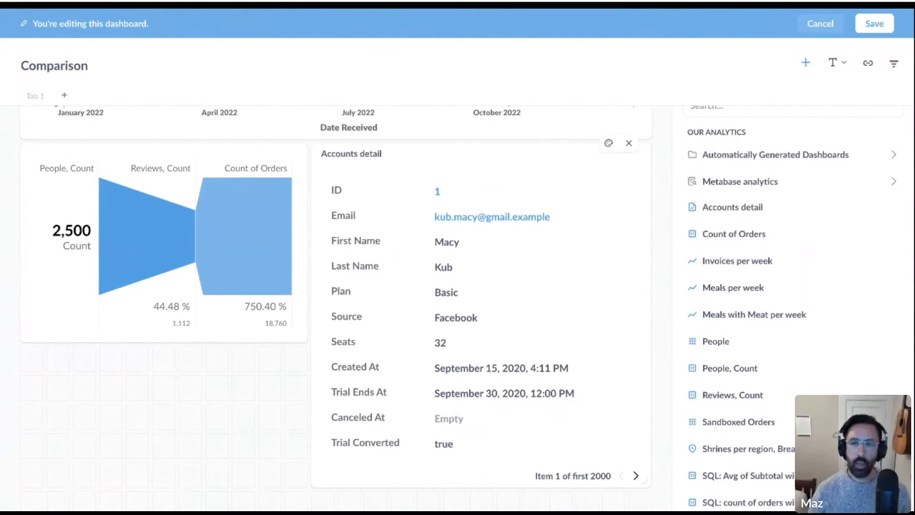
pyautogui.scroll(5, 543, 298)
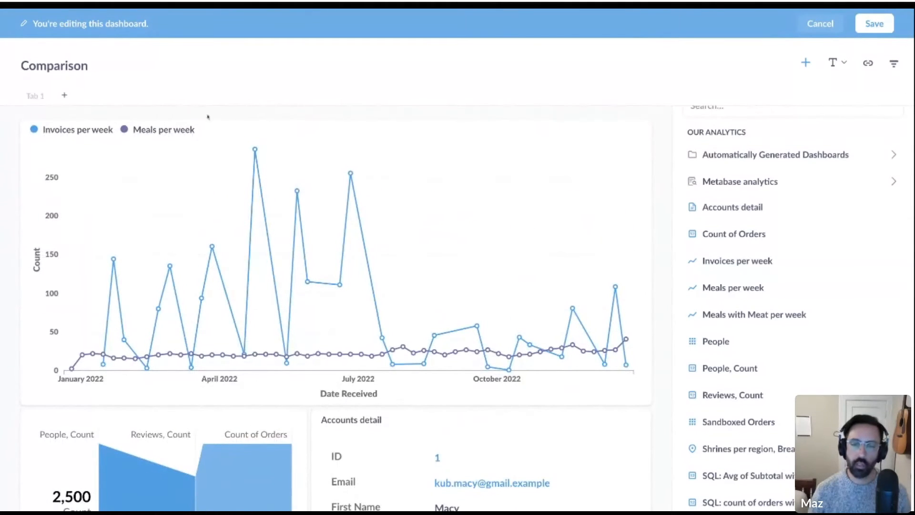
pyautogui.scroll(-3, 324, 139)
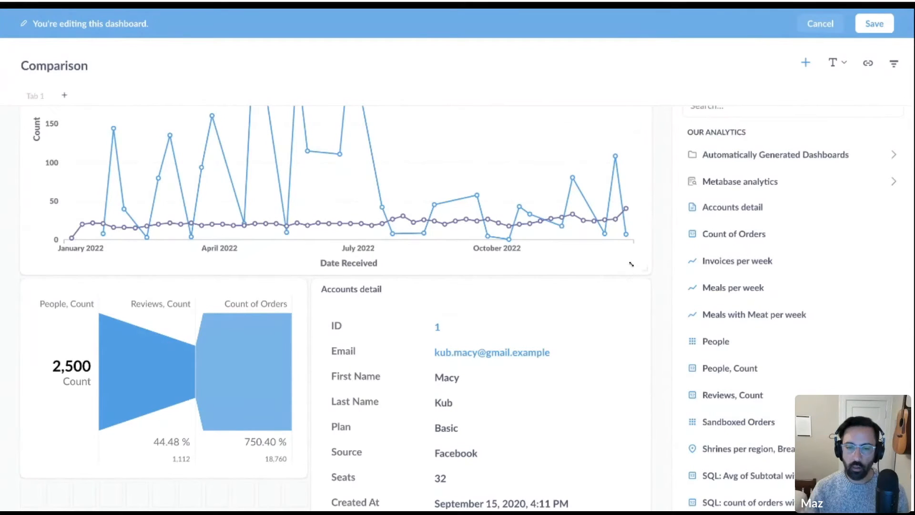
pyautogui.scroll(-3, 619, 246)
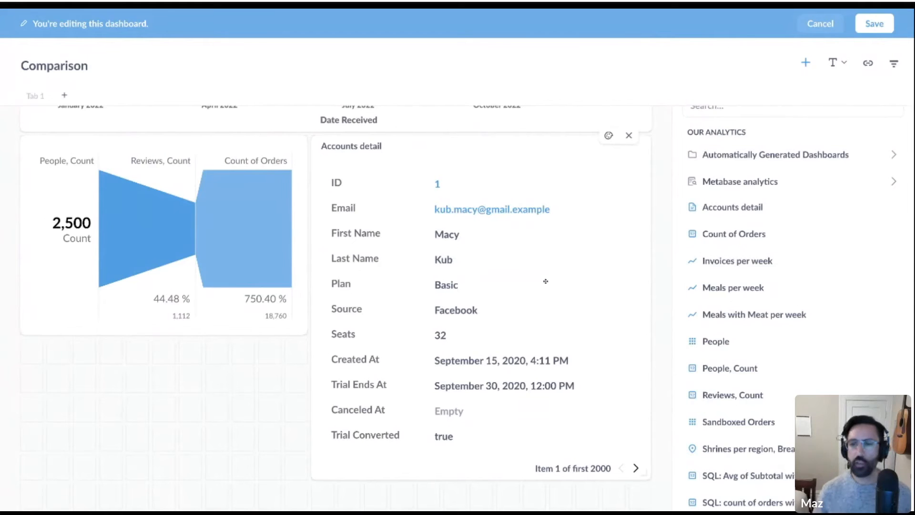
pyautogui.click(874, 24)
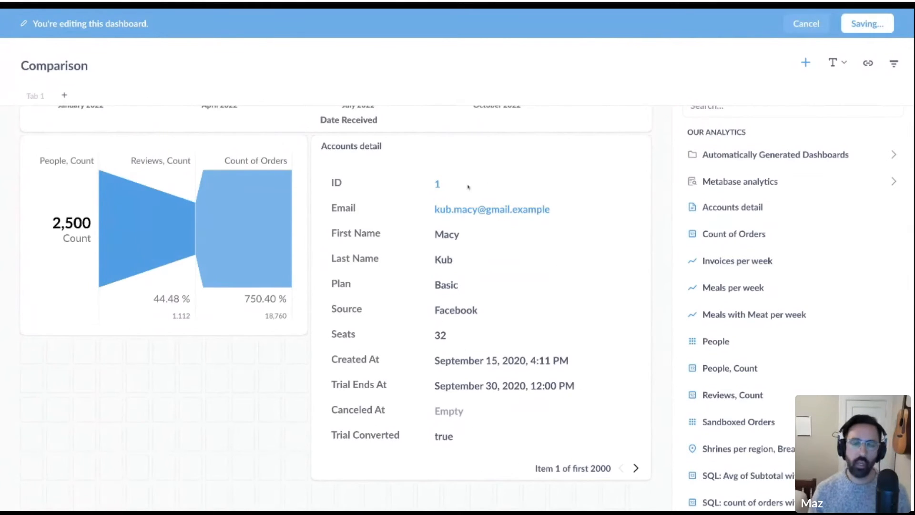
# Open the Accounts detail question from its card on the saved dashboard
pyautogui.scroll(-9, 545, 214)
pyautogui.scroll(1, 482, 181)
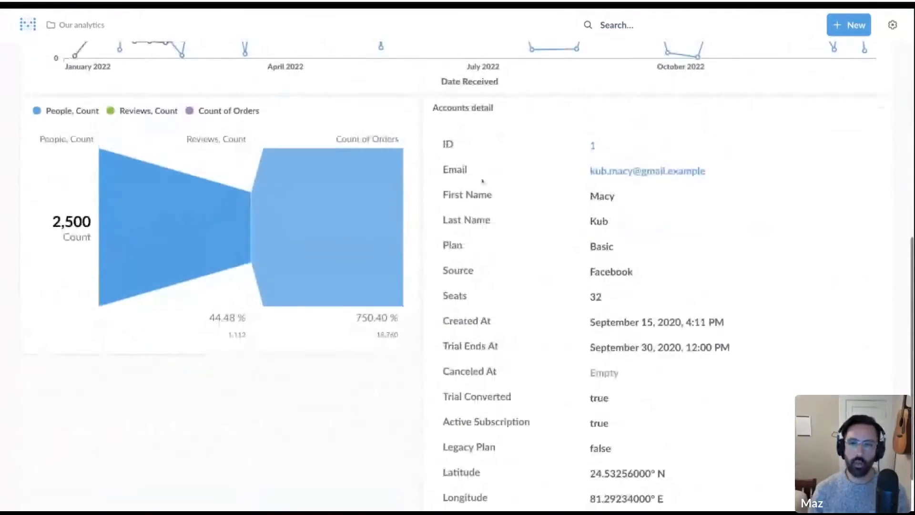
pyautogui.scroll(1, 477, 152)
pyautogui.click(474, 138)
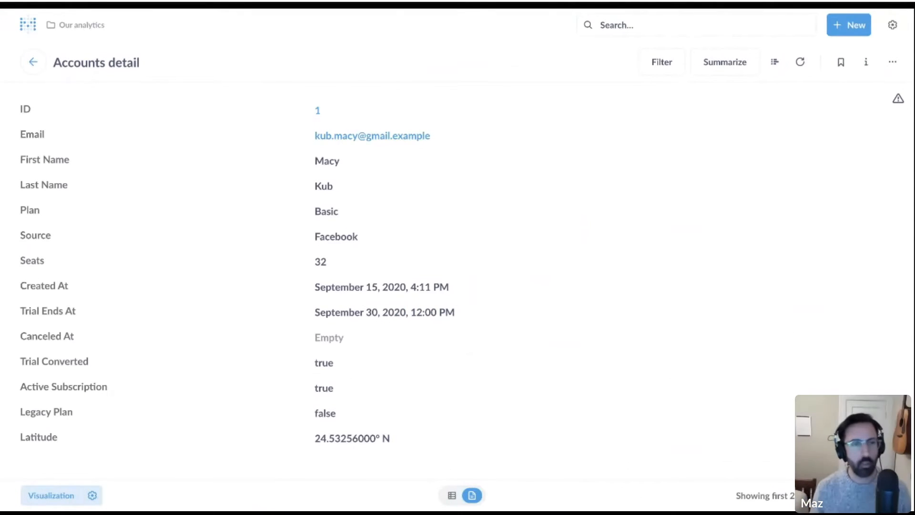
# Return to the Comparison dashboard, open the underlying Sample Database Accounts table, and view the first account's record details
pyautogui.click(32, 62)
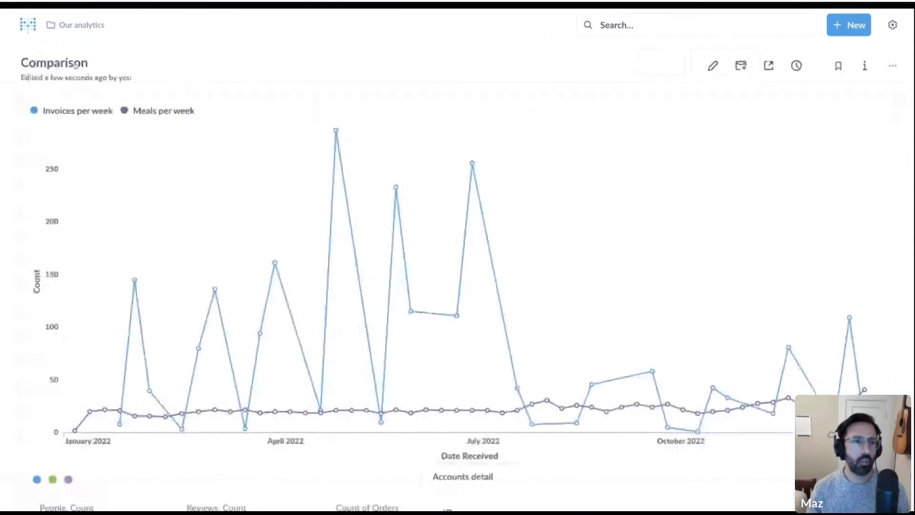
pyautogui.scroll(-4, 411, 370)
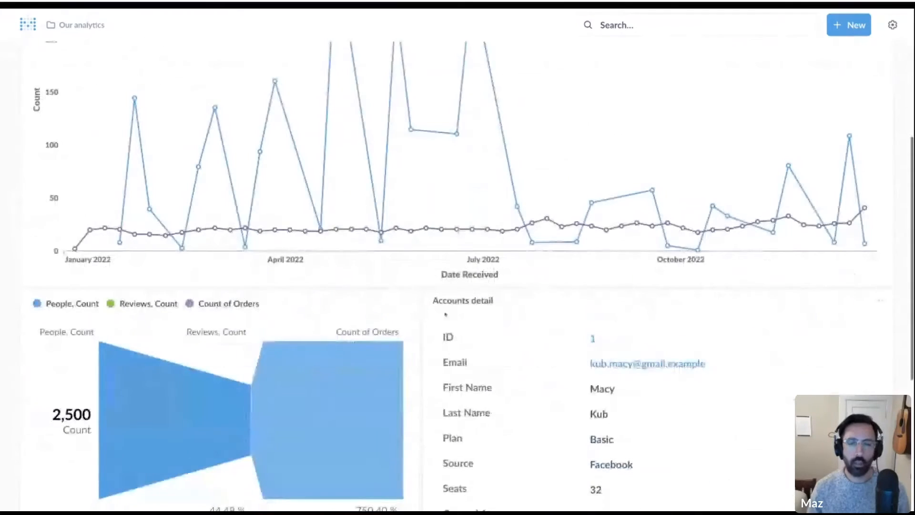
pyautogui.click(449, 303)
pyautogui.click(129, 72)
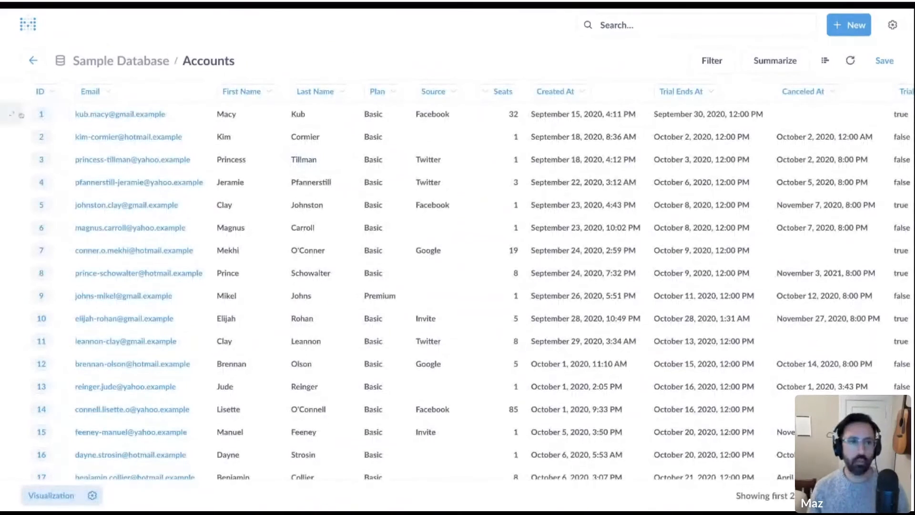
pyautogui.click(12, 113)
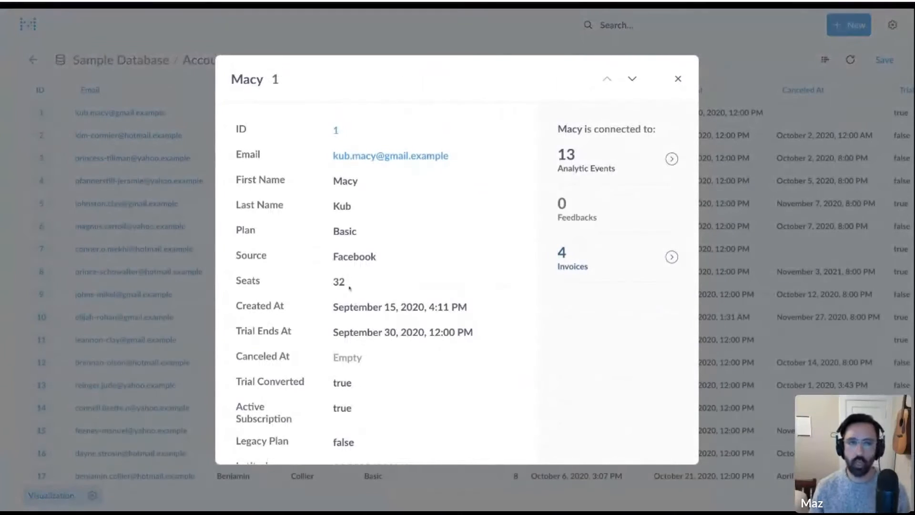
pyautogui.click(19, 107)
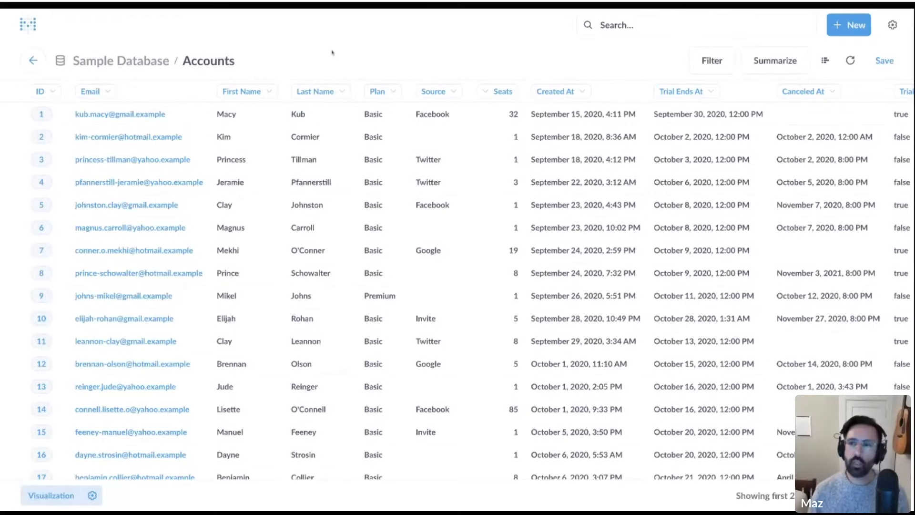
# Open the Meals per week question from the Our analytics collection and examine its data, filter and summary in the notebook editor
pyautogui.click(34, 41)
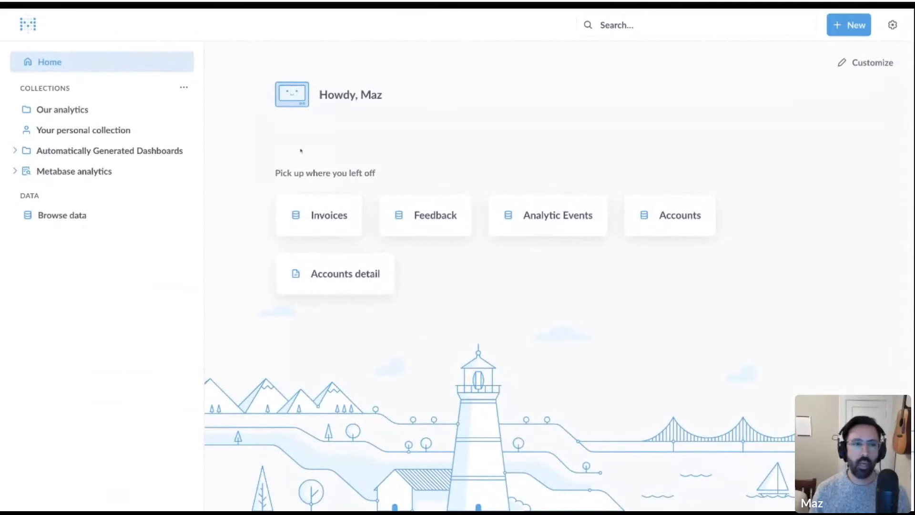
pyautogui.click(114, 111)
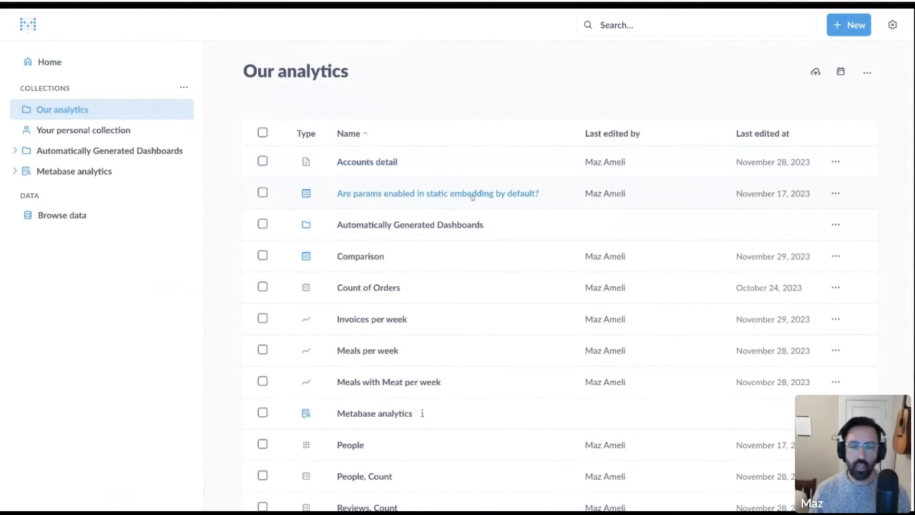
pyautogui.scroll(-1, 472, 196)
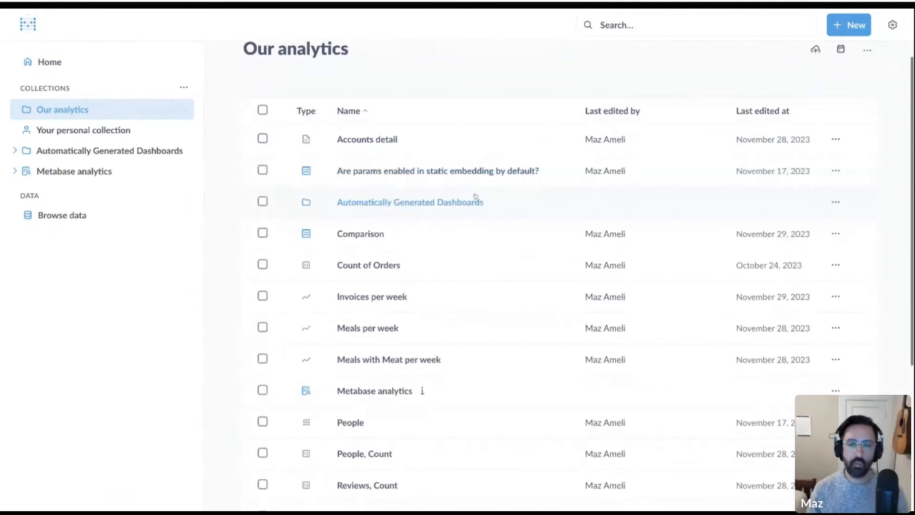
pyautogui.scroll(-2, 476, 196)
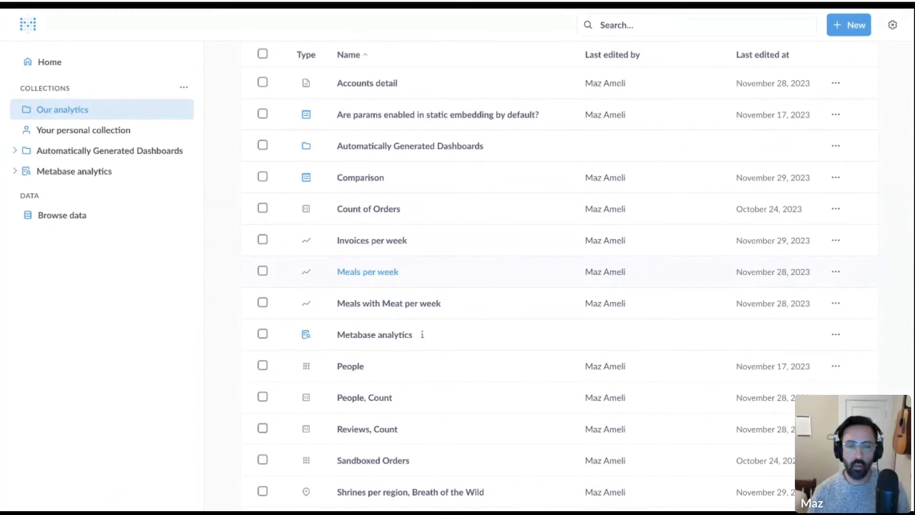
pyautogui.click(395, 276)
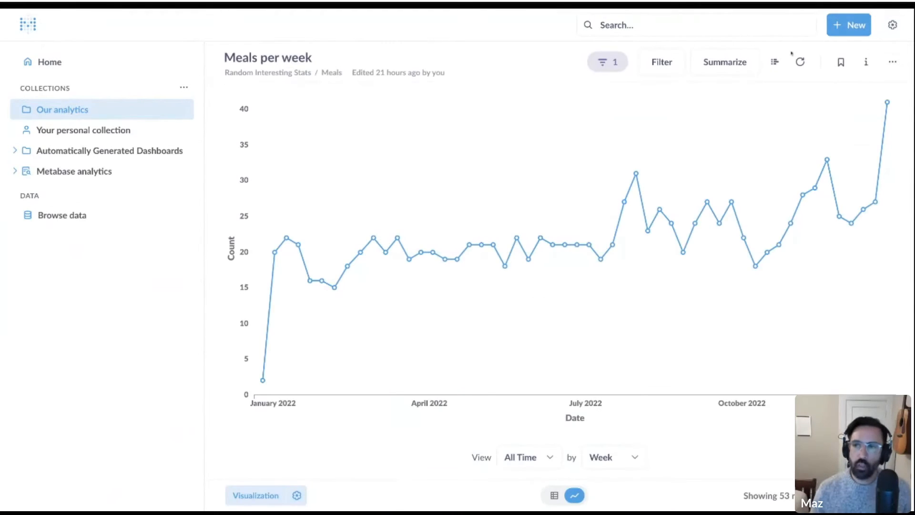
pyautogui.click(775, 62)
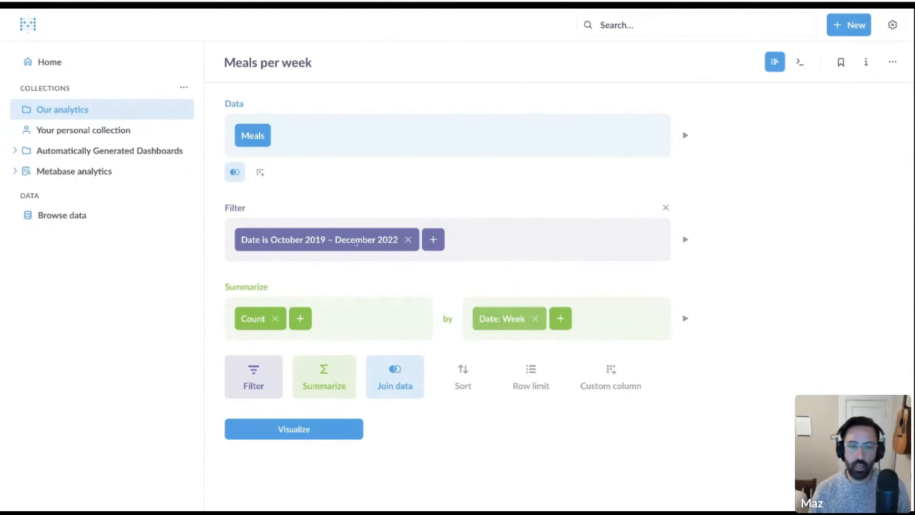
pyautogui.moveTo(282, 73)
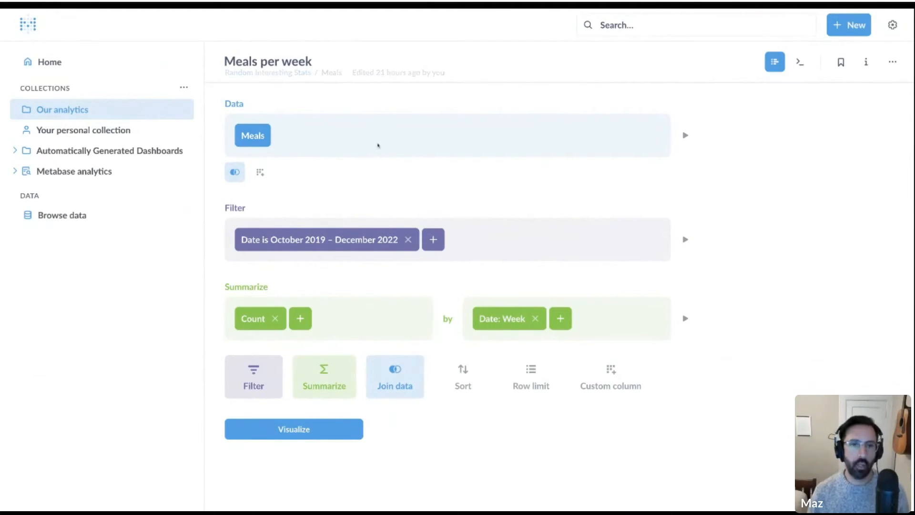
pyautogui.hotkey('alt', 'Left')
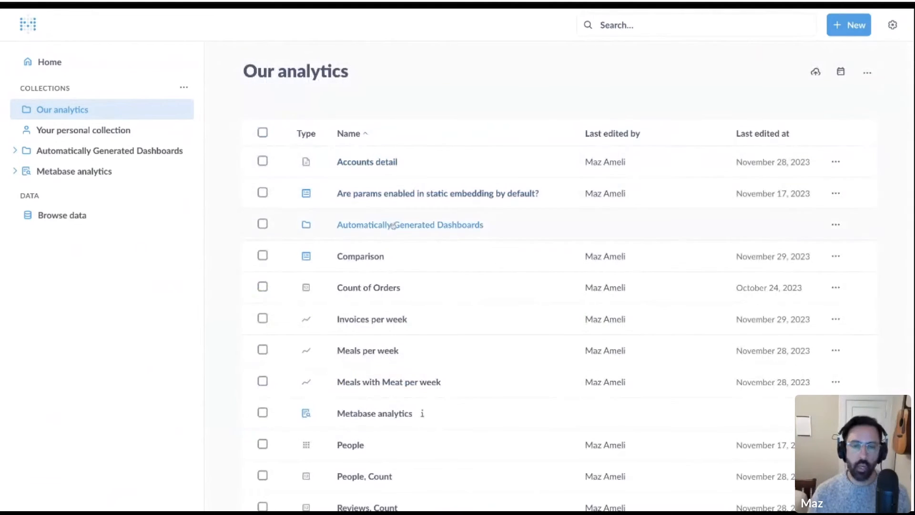
# Open the Meals with Meat per week question in the notebook editor and join its results with the saved question Meals per week
pyautogui.click(401, 383)
pyautogui.click(775, 62)
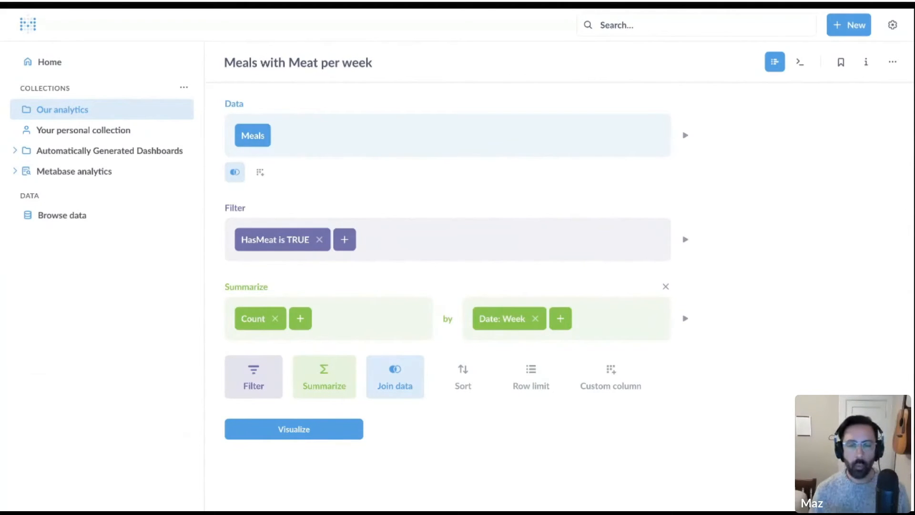
pyautogui.click(400, 387)
pyautogui.click(385, 351)
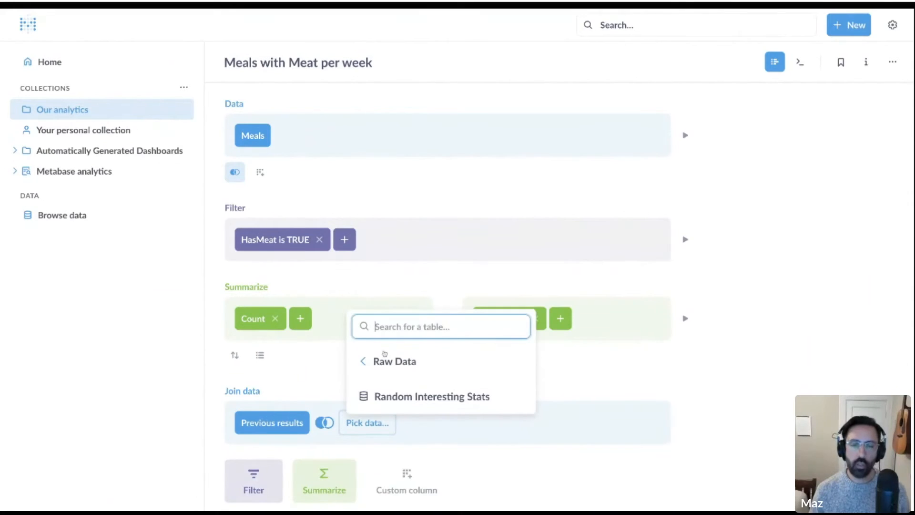
pyautogui.click(386, 362)
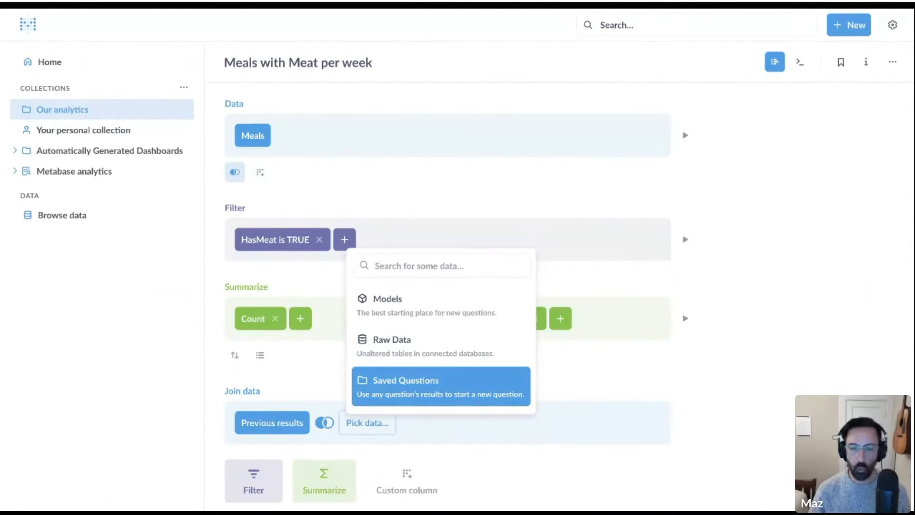
pyautogui.click(395, 386)
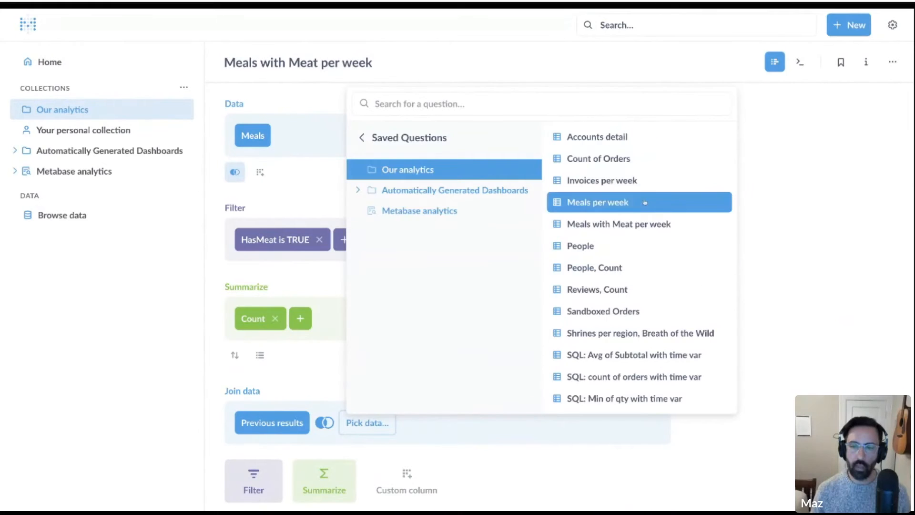
pyautogui.click(615, 208)
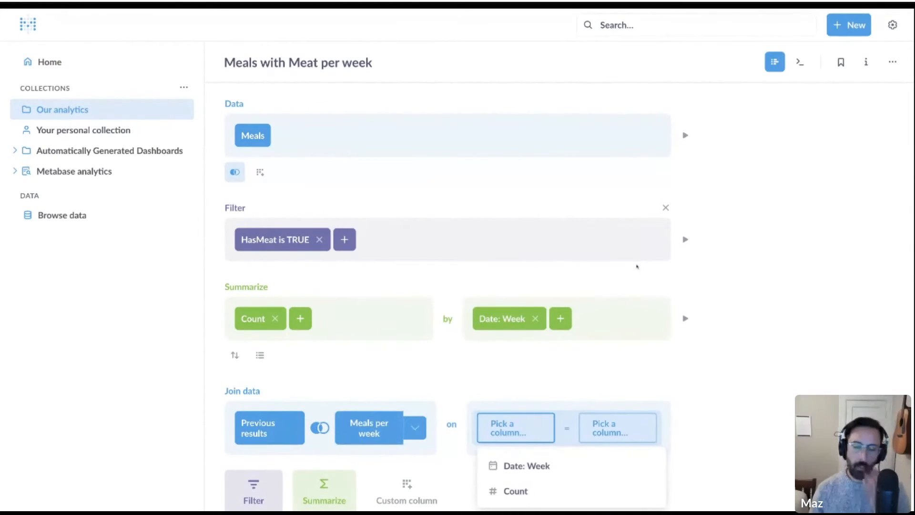
# Set the join condition to match Date: Week of the meat meals with Date by week of Meals per week
pyautogui.click(539, 472)
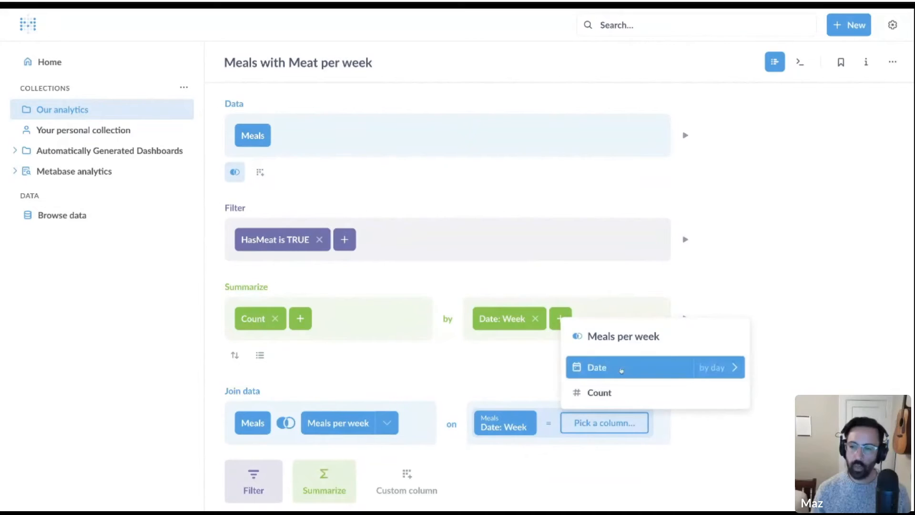
pyautogui.click(712, 367)
pyautogui.click(726, 202)
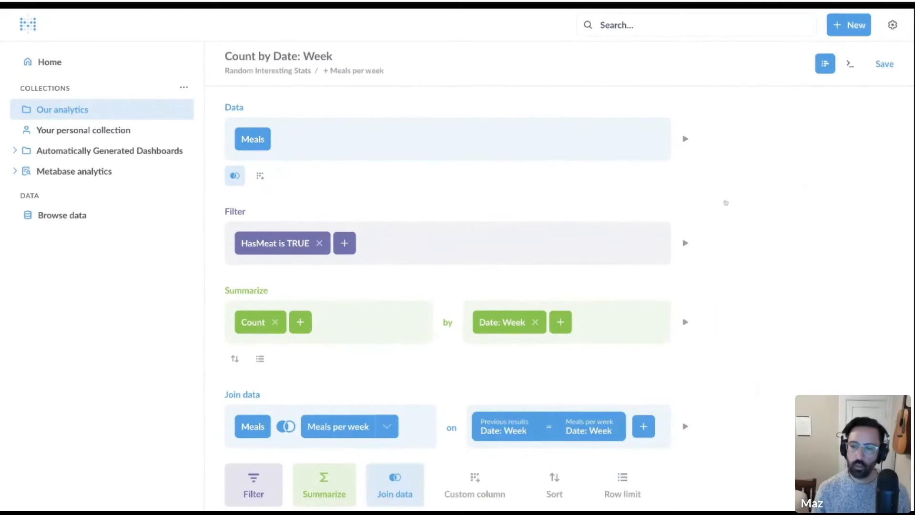
# Preview the joined results and compare the two weekly count columns against the query's filter and summary
pyautogui.scroll(-2, 687, 334)
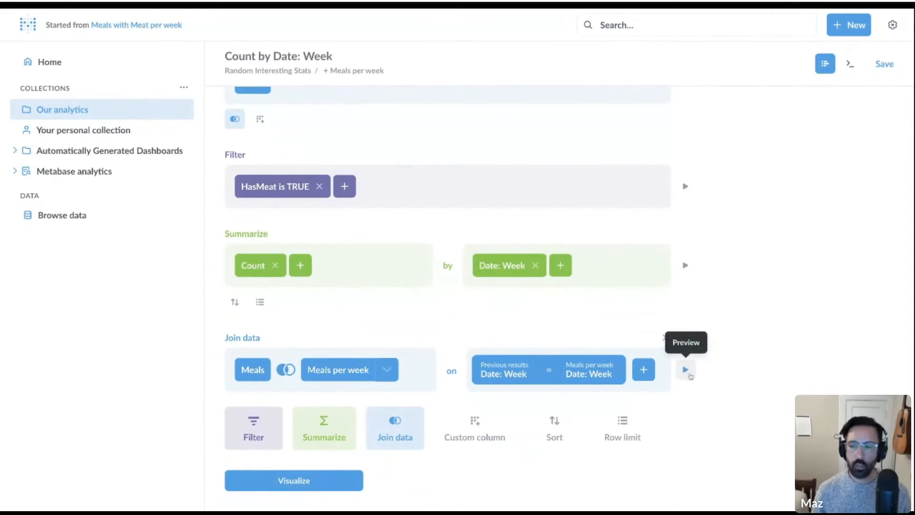
pyautogui.click(686, 370)
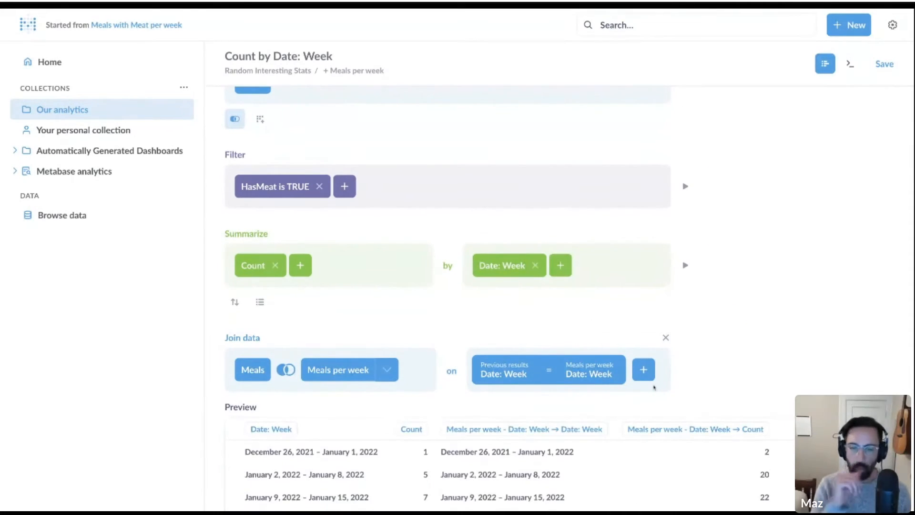
pyautogui.scroll(-3, 648, 367)
pyautogui.scroll(-2, 641, 344)
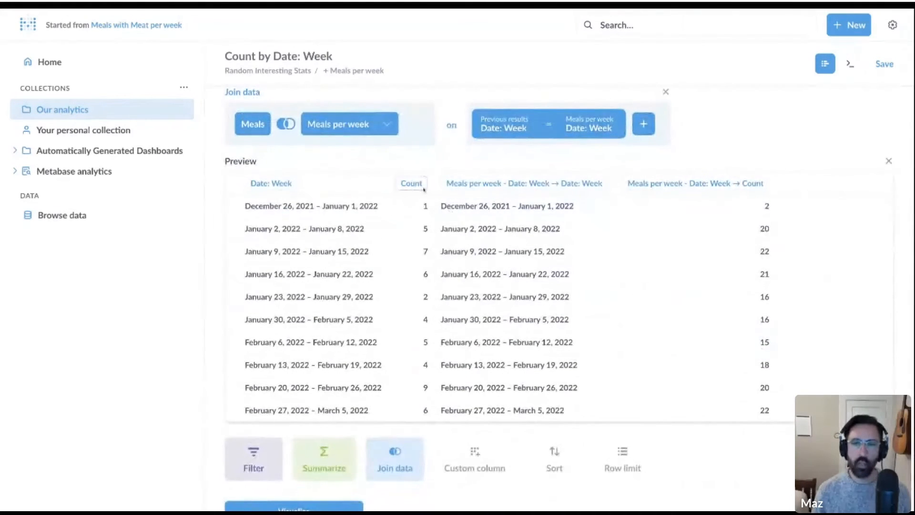
pyautogui.scroll(6, 424, 201)
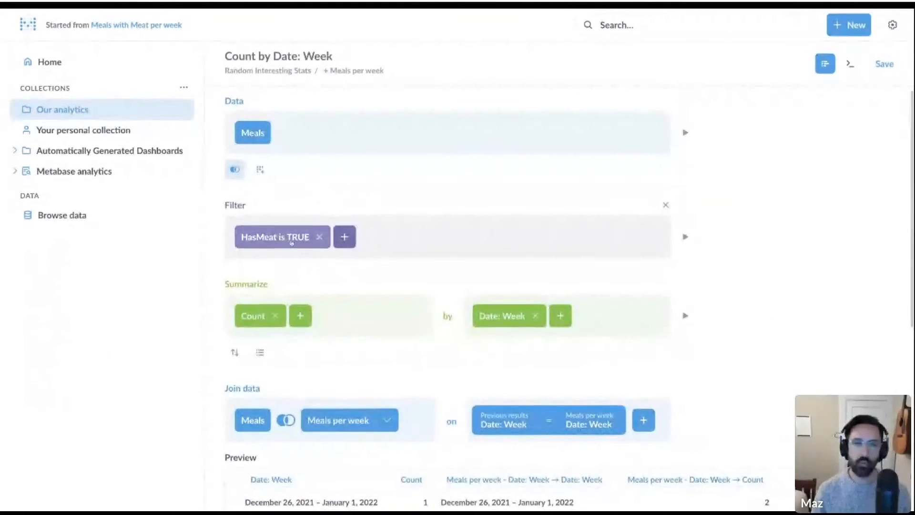
pyautogui.scroll(-3, 291, 239)
pyautogui.scroll(-2, 420, 337)
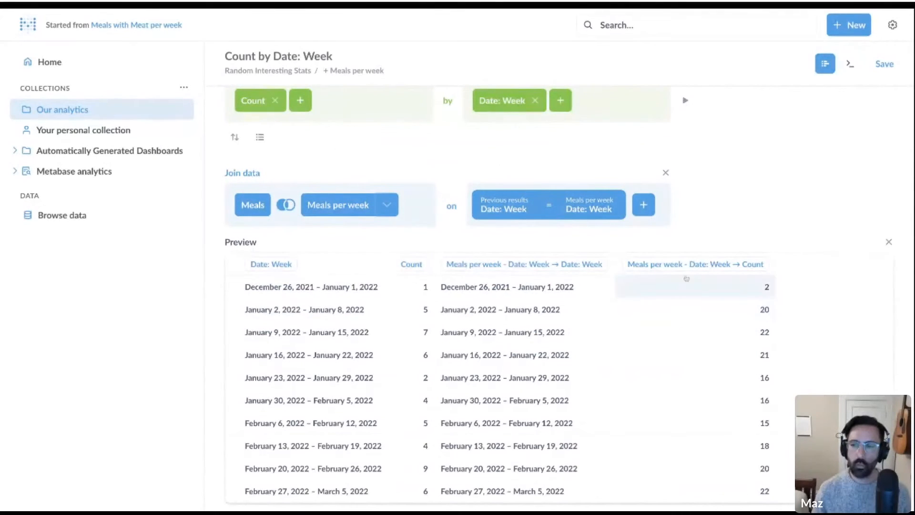
pyautogui.scroll(-2, 637, 280)
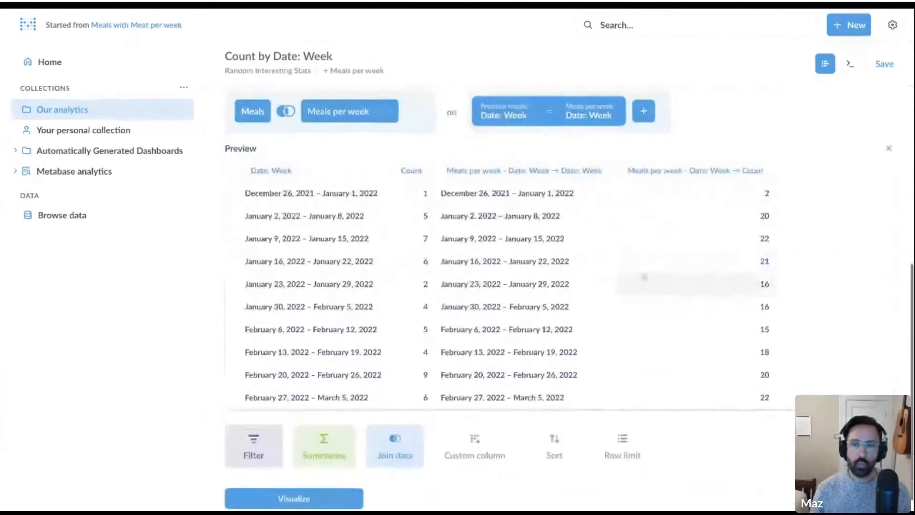
pyautogui.scroll(1, 447, 242)
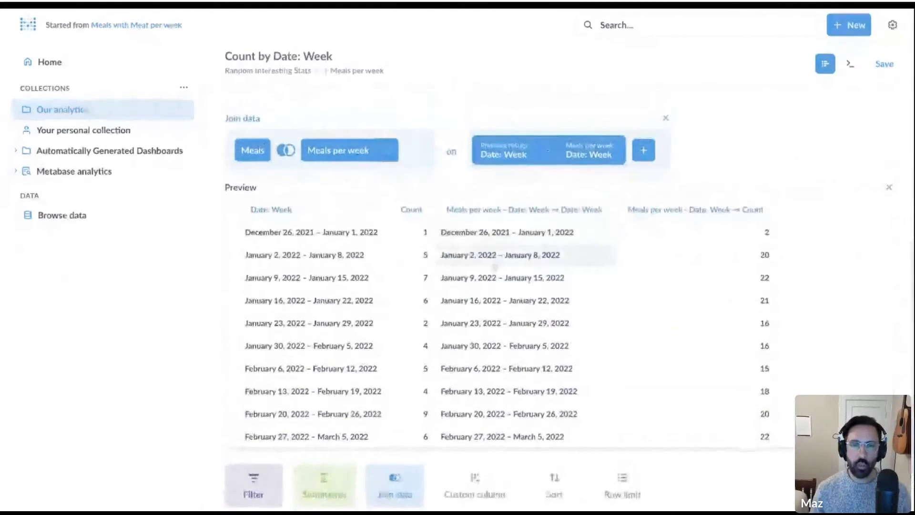
# Exclude the Date column of Meals per week from the join, keeping only its Count column
pyautogui.click(387, 150)
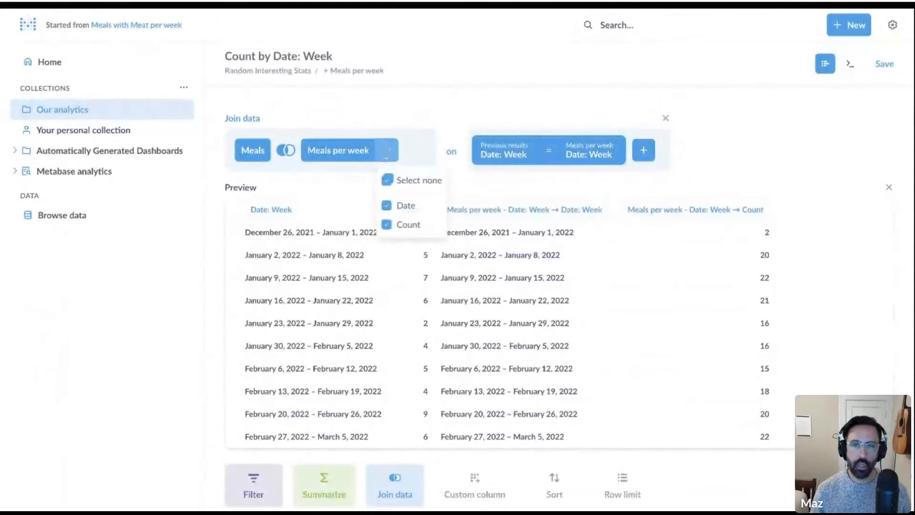
pyautogui.click(391, 206)
pyautogui.click(560, 358)
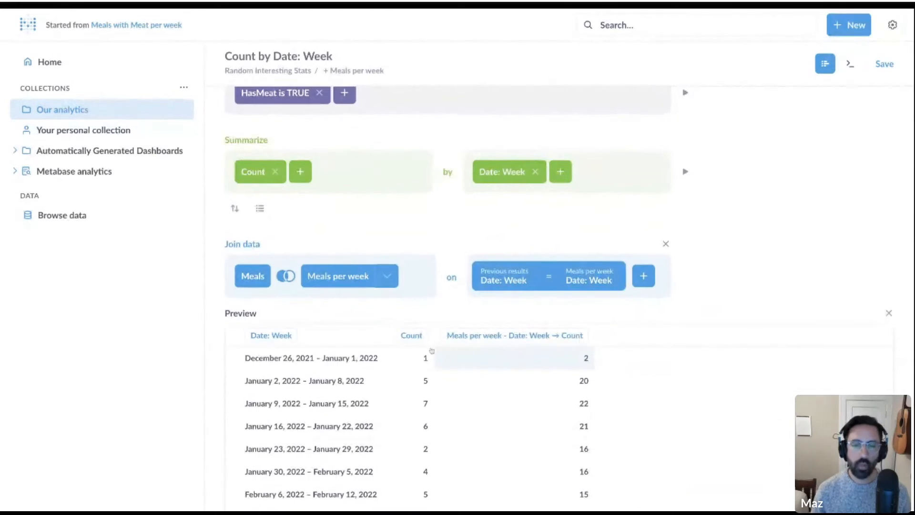
# Add a custom column named Ratio that divides Count by the joined Meals per week Count
pyautogui.scroll(-3, 376, 297)
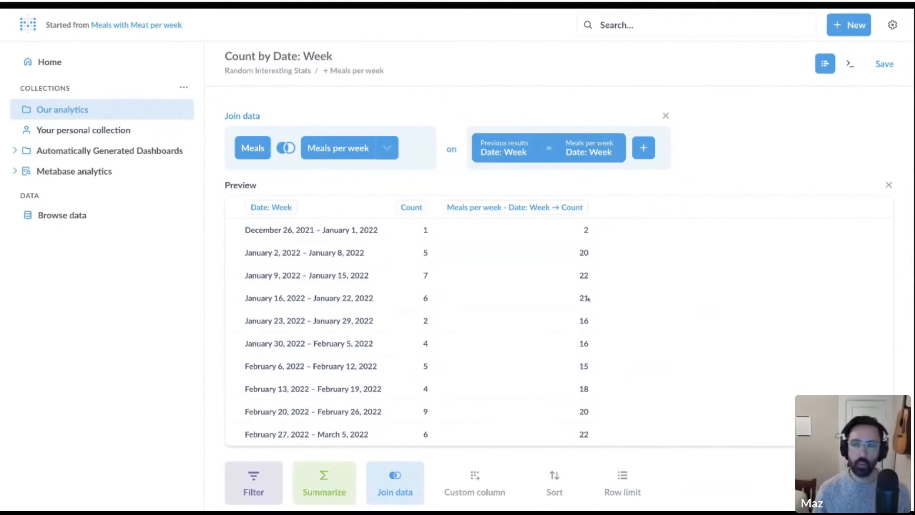
pyautogui.scroll(-1, 571, 300)
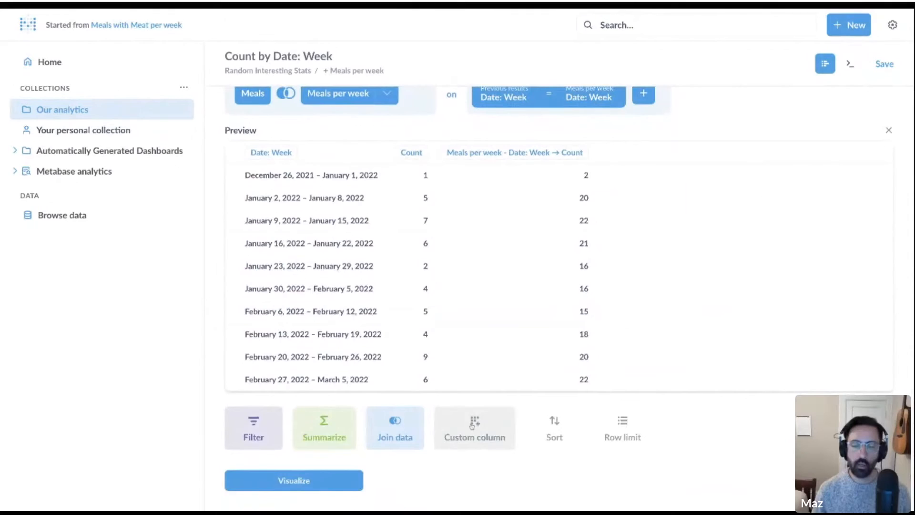
pyautogui.click(451, 436)
pyautogui.write('count')
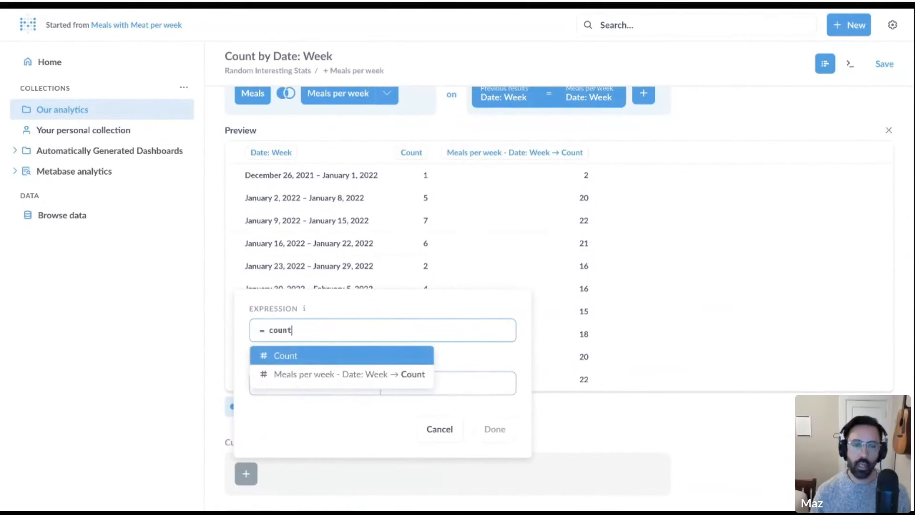
pyautogui.press('Return')
pyautogui.write('/ mel')
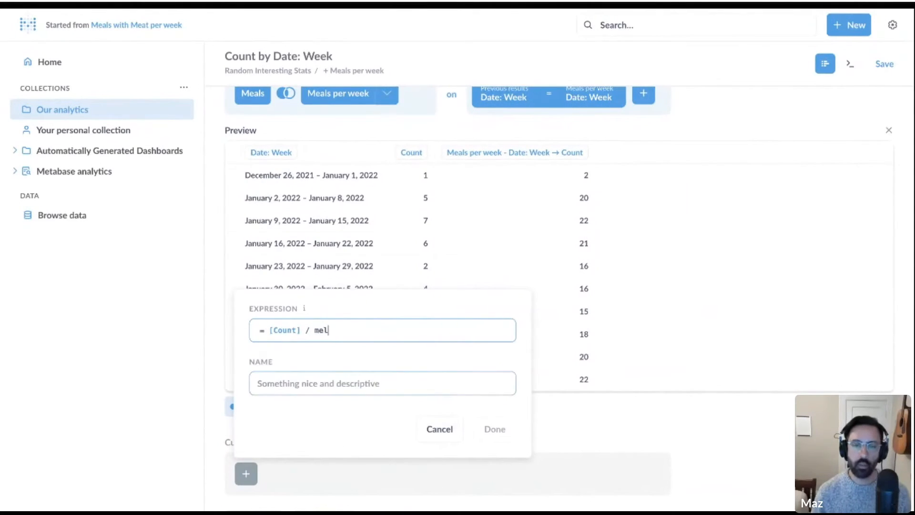
pyautogui.press('BackSpace')
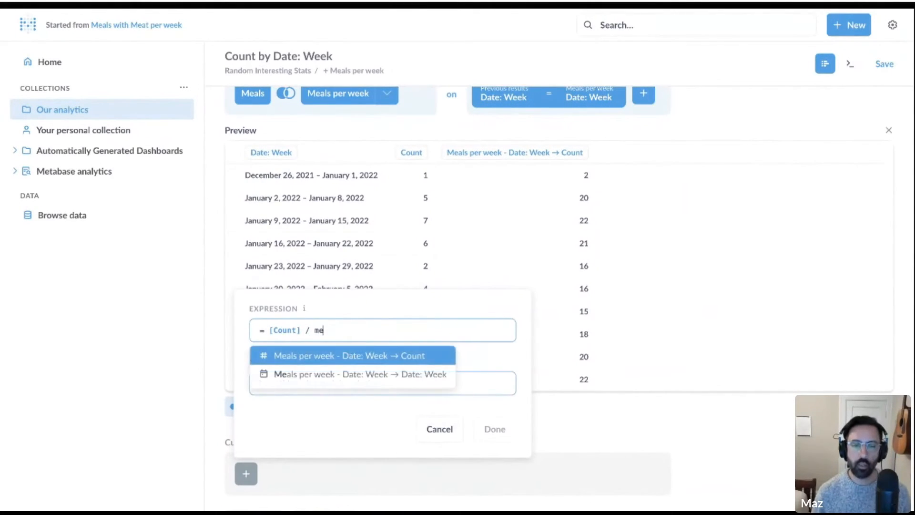
pyautogui.click(371, 358)
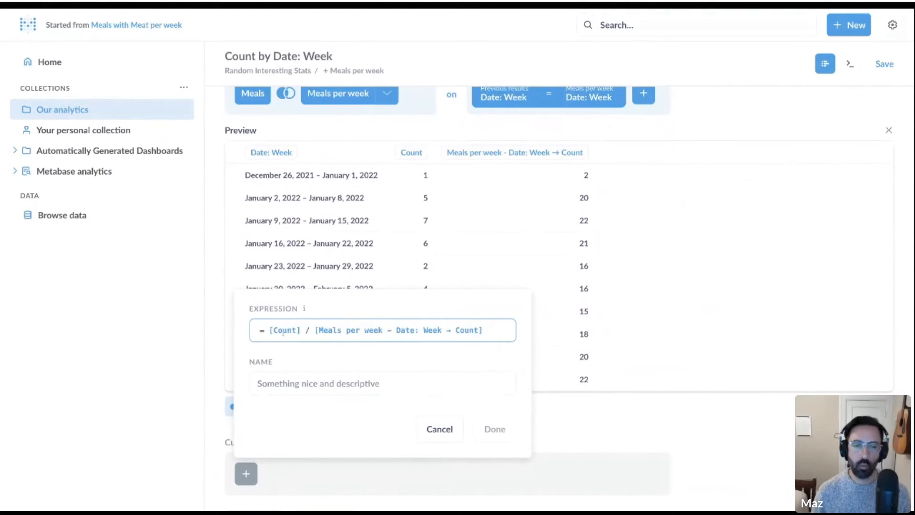
pyautogui.click(306, 384)
pyautogui.write('Ratio')
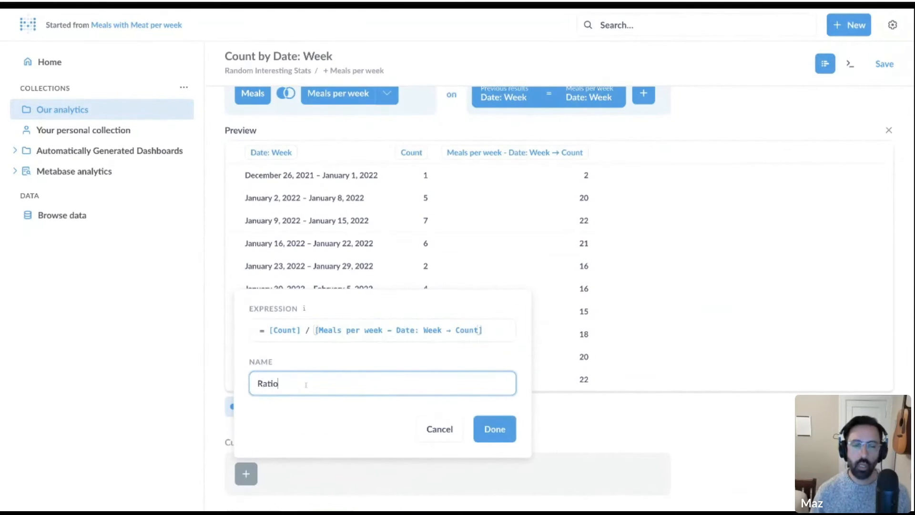
pyautogui.click(492, 438)
# Preview the results with the Ratio column and visualize the query
pyautogui.scroll(-2, 692, 436)
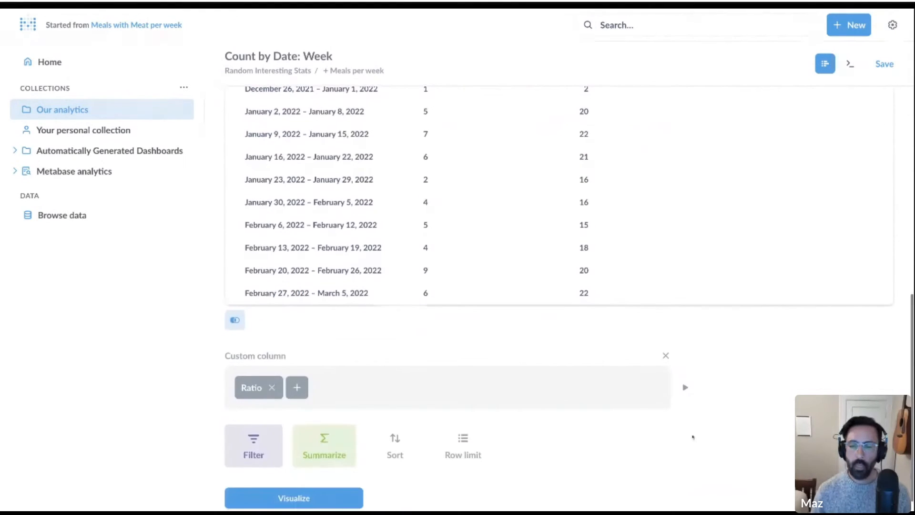
pyautogui.click(685, 387)
pyautogui.scroll(-2, 563, 394)
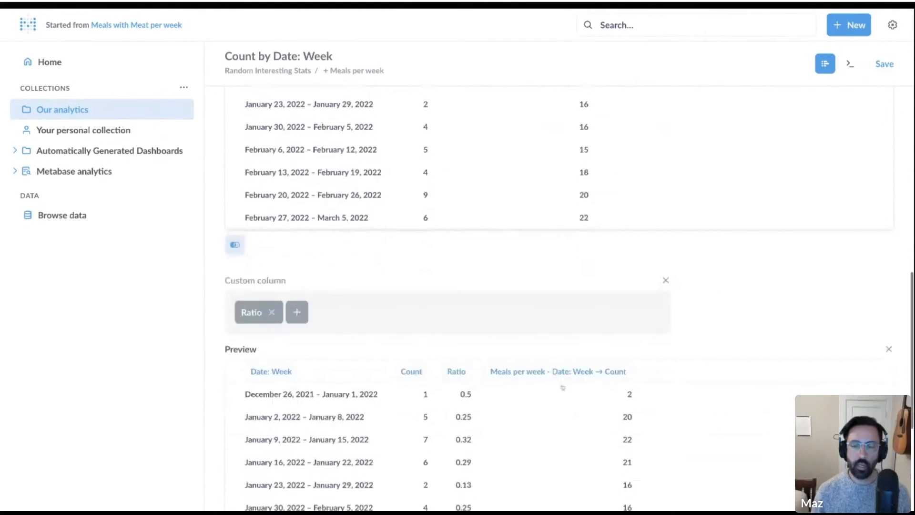
pyautogui.scroll(-5, 562, 388)
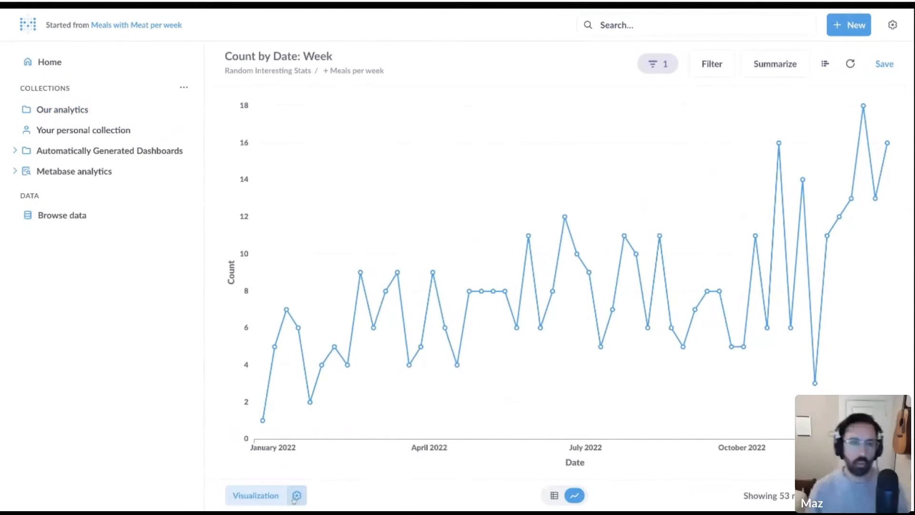
# Plot Ratio instead of Count on the chart's Y-axis and show values on the data points
pyautogui.click(295, 496)
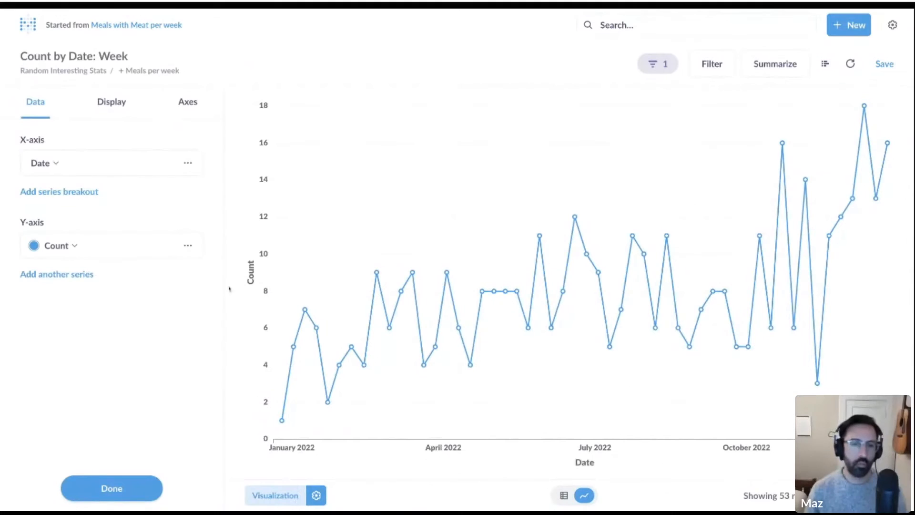
pyautogui.click(64, 246)
pyautogui.click(95, 300)
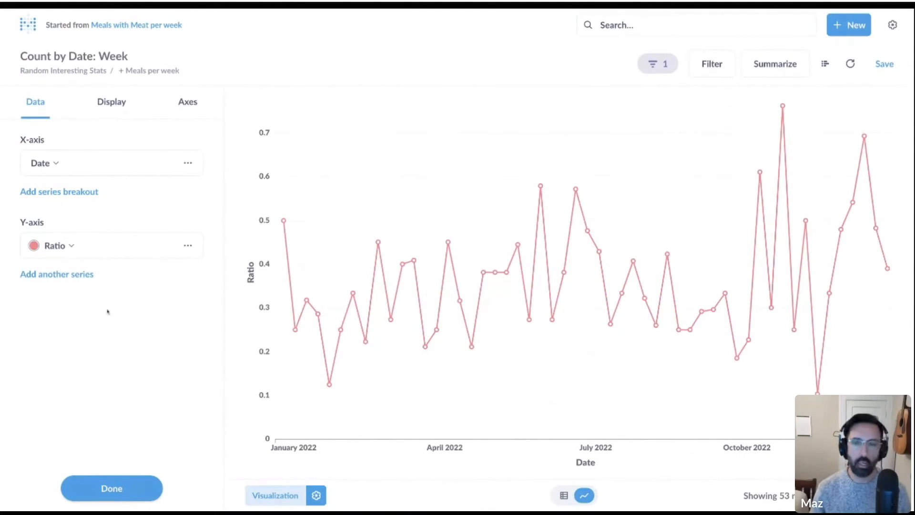
pyautogui.click(117, 102)
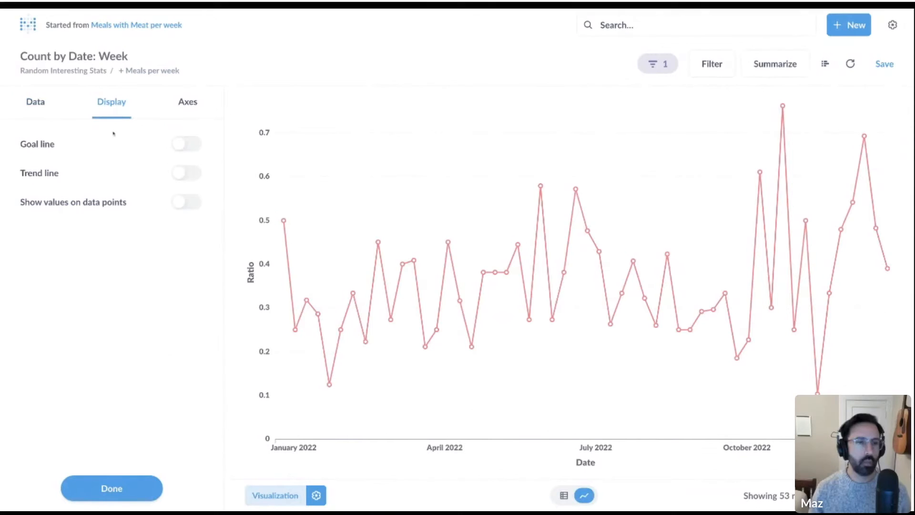
pyautogui.click(195, 203)
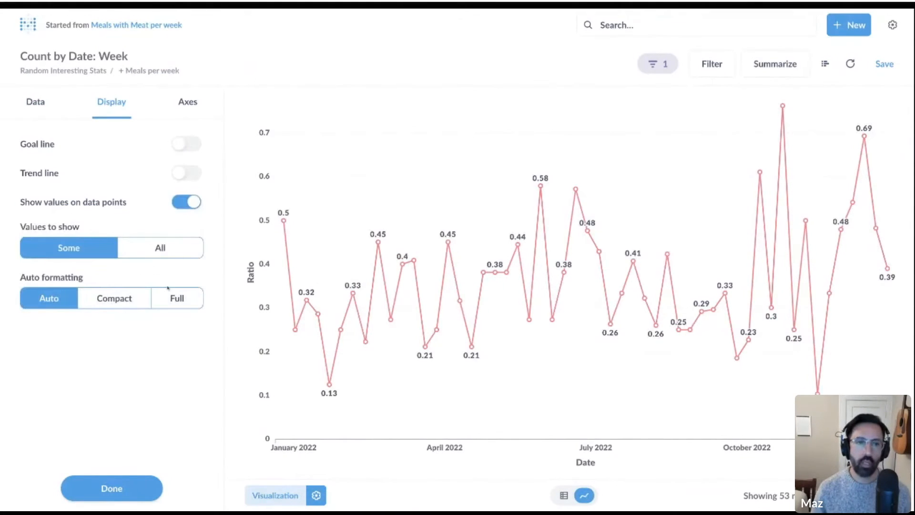
# Format the Ratio series with the Percent number style
pyautogui.click(42, 116)
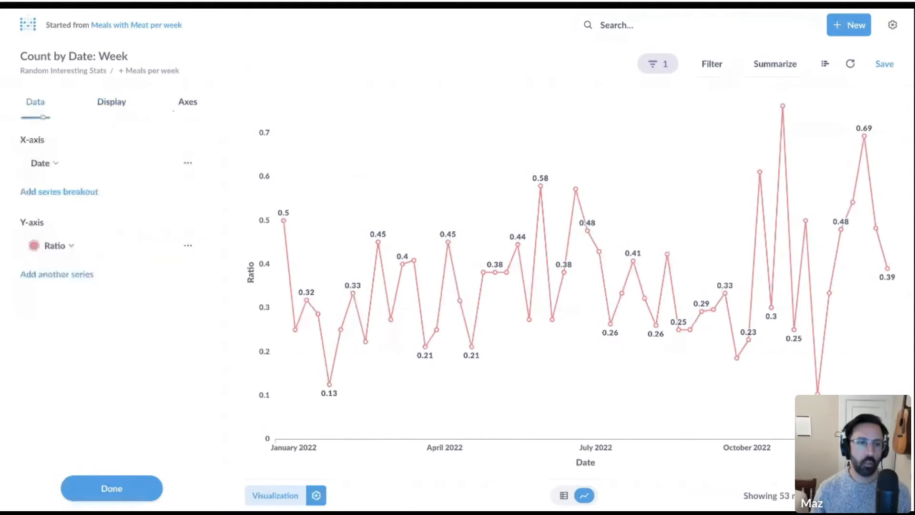
pyautogui.click(187, 245)
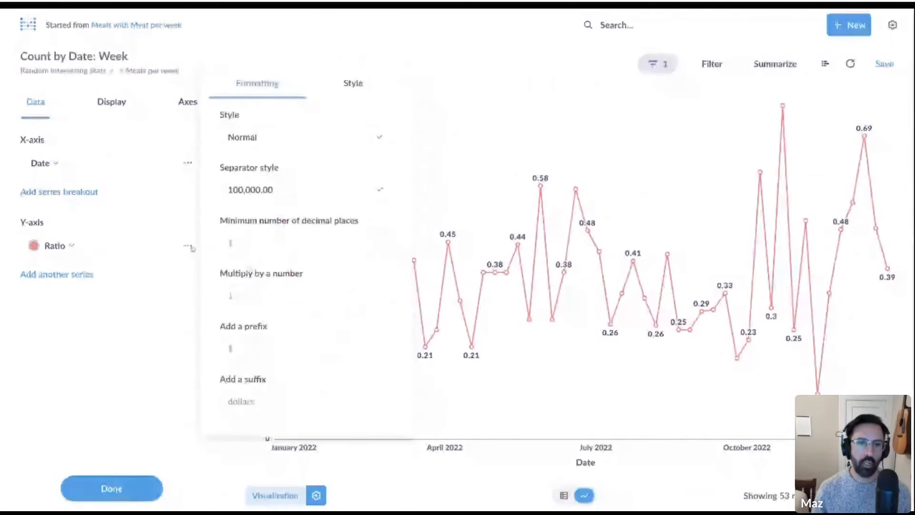
pyautogui.click(283, 147)
pyautogui.click(305, 194)
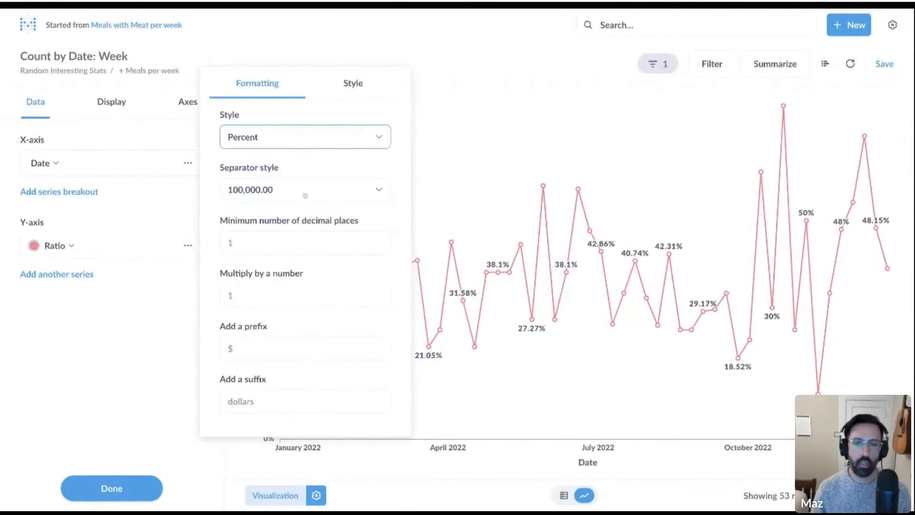
pyautogui.click(441, 120)
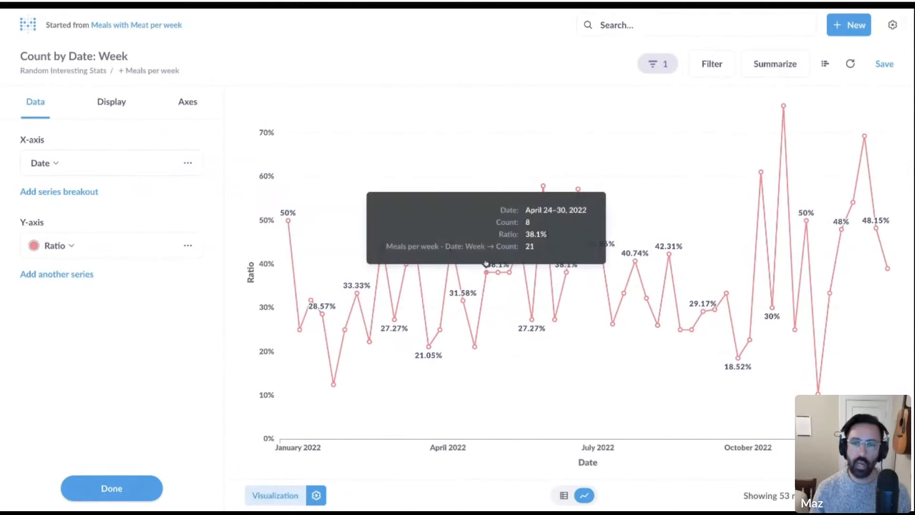
# Add a goal line to the ratio chart with a goal value of 0.5
pyautogui.click(125, 102)
pyautogui.click(186, 144)
pyautogui.click(76, 190)
pyautogui.write('.5')
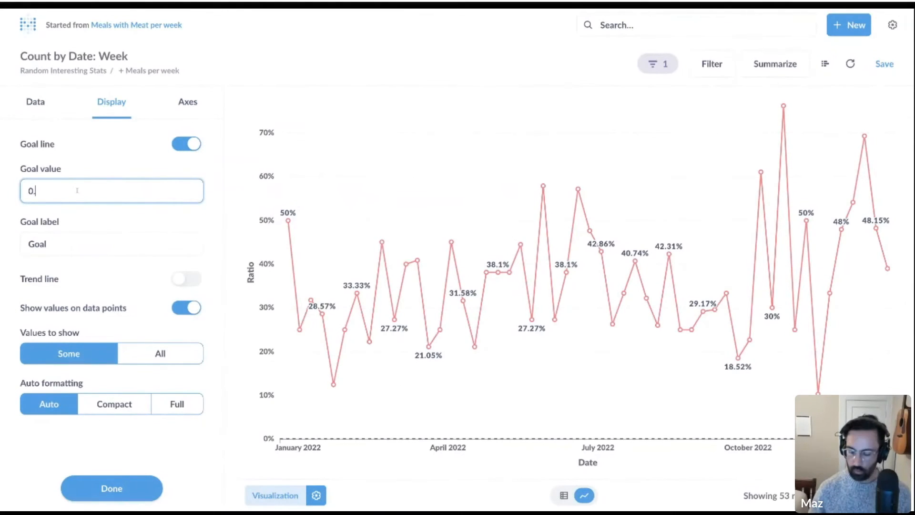
pyautogui.press('Tab')
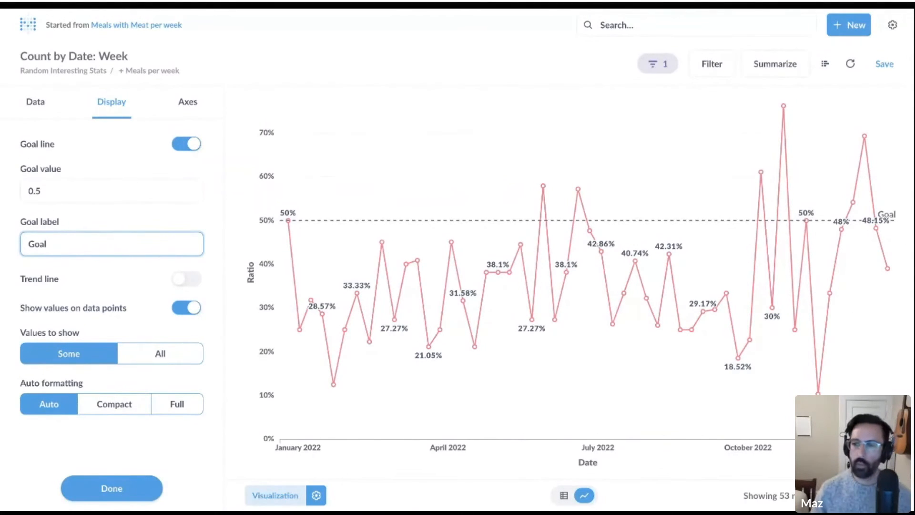
# Turn on the trend line for the ratio chart and finish the visualization settings
pyautogui.moveTo(565, 195)
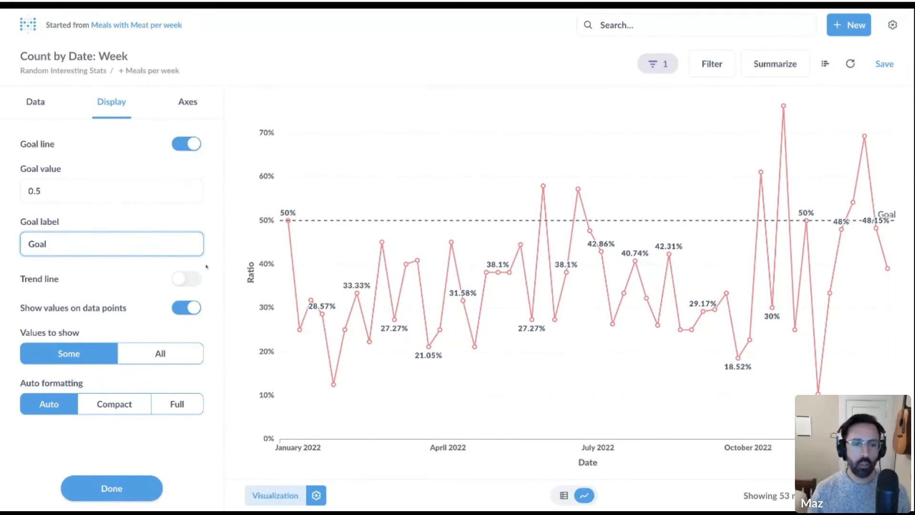
pyautogui.click(186, 278)
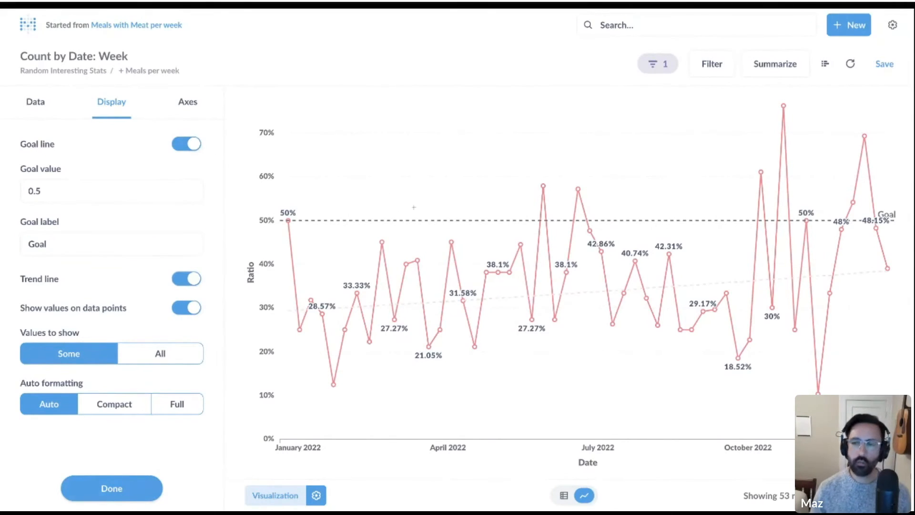
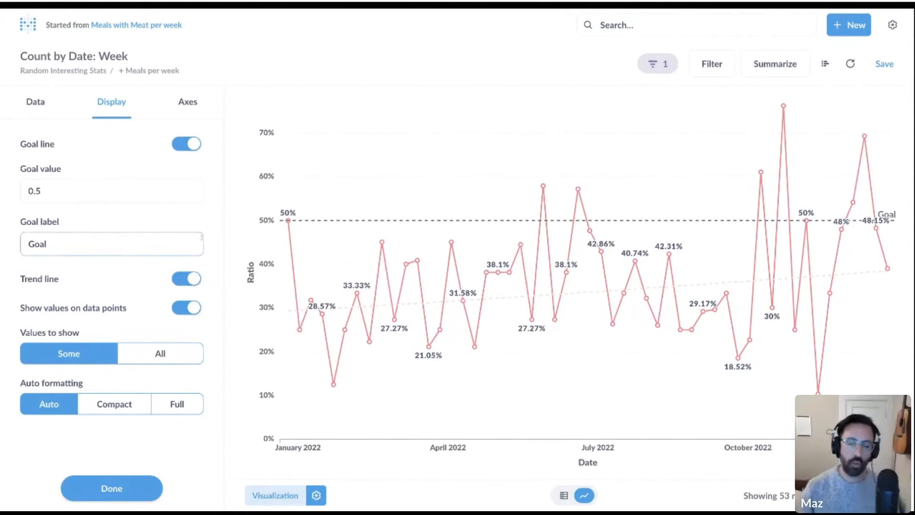
pyautogui.click(143, 493)
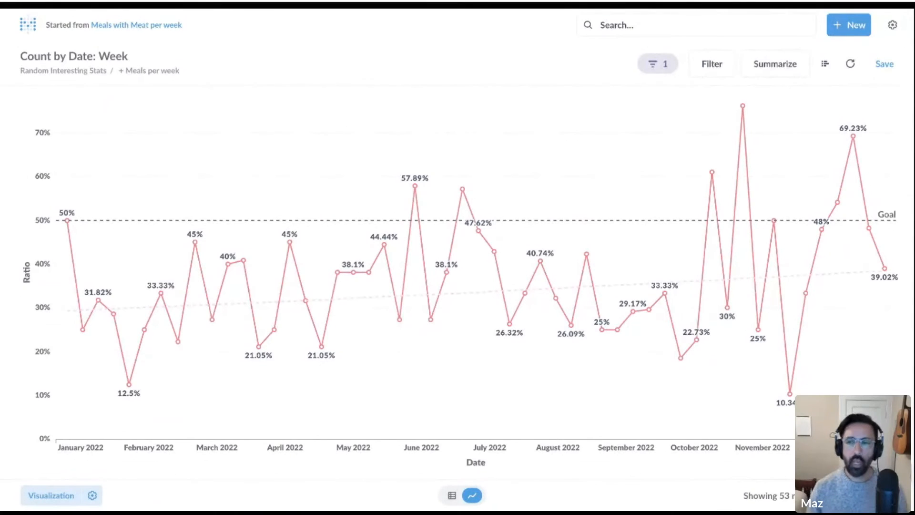
# Start a new event for the ratio chart's timeline and name it Blog post
pyautogui.click(892, 495)
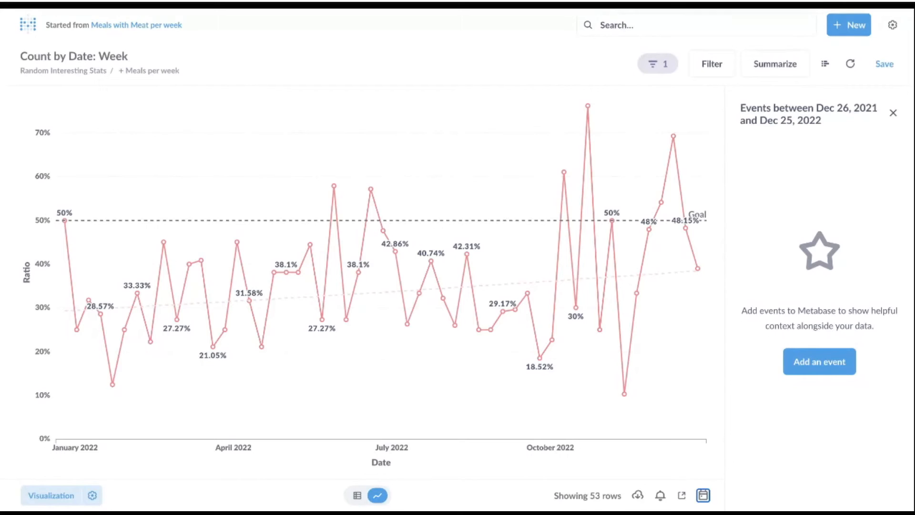
pyautogui.click(819, 362)
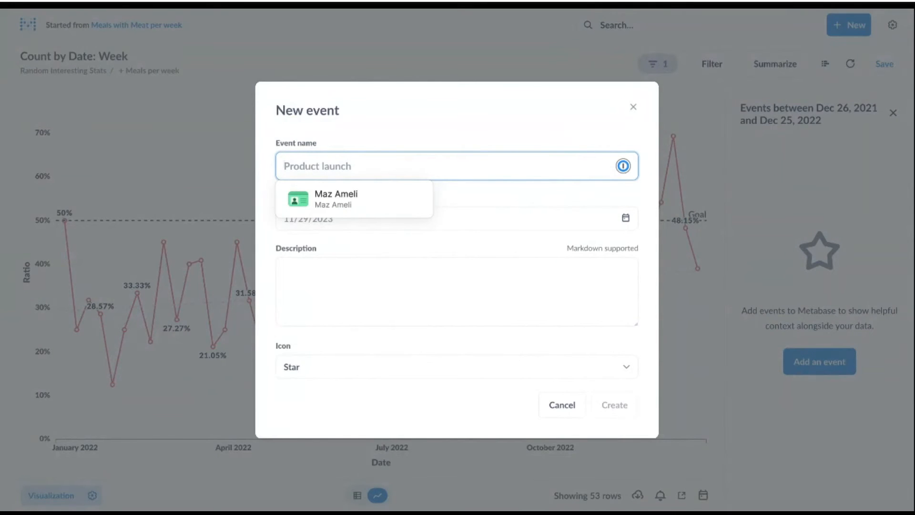
pyautogui.write('Bl')
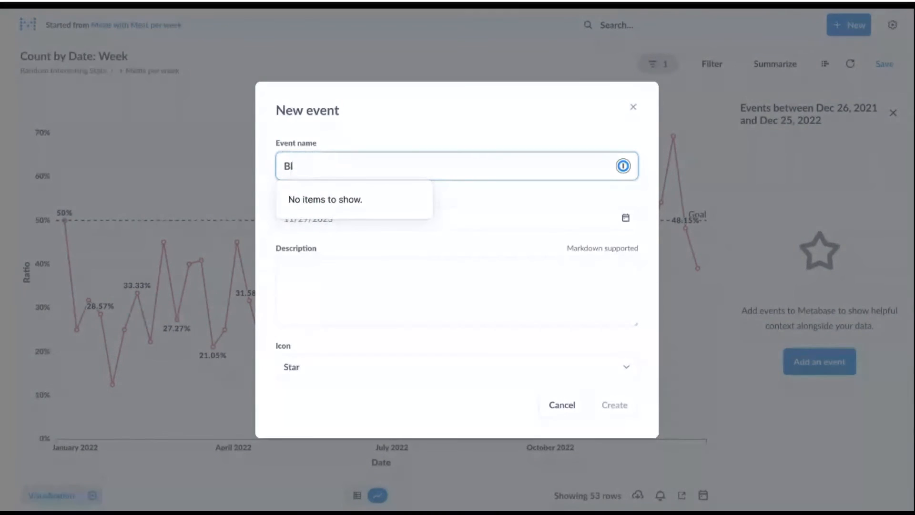
pyautogui.write('og post')
# Set the Blog post event's date to 08/24/2023
pyautogui.click(452, 223)
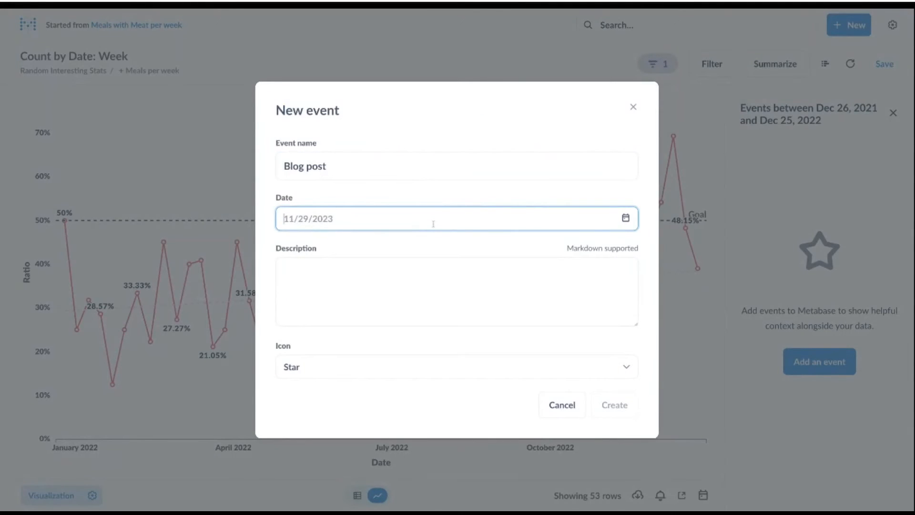
pyautogui.write('08/2')
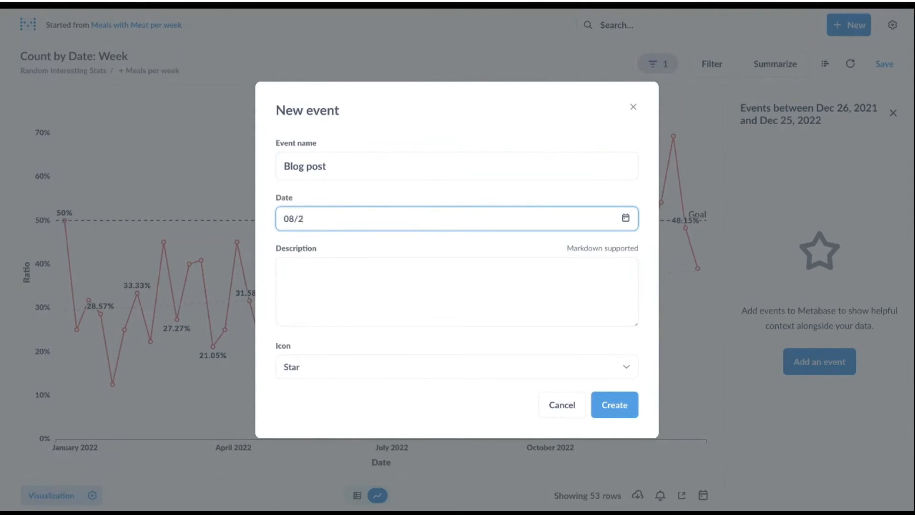
pyautogui.write('4/202')
pyautogui.click(351, 229)
pyautogui.click(335, 219)
pyautogui.press('BackSpace')
pyautogui.press('BackSpace')
pyautogui.write('2')
pyautogui.press('BackSpace')
pyautogui.press('BackSpace')
pyautogui.press('BackSpace')
pyautogui.write('2023')
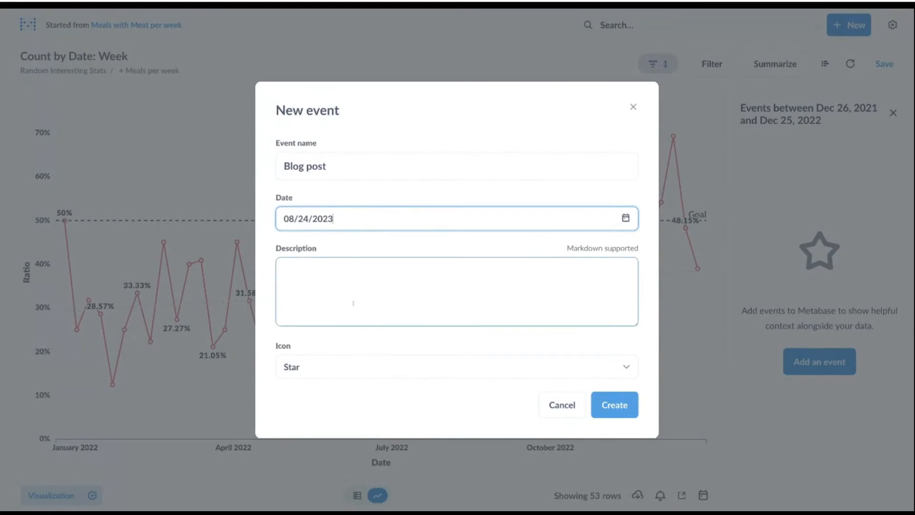
# Describe the event as "Our first post!", choose the Star icon and create it
pyautogui.click(339, 297)
pyautogui.write('Our fi')
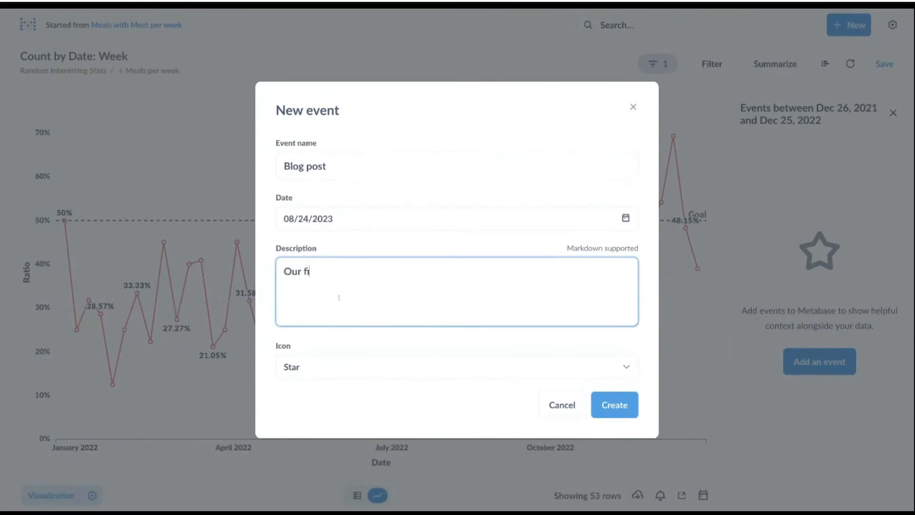
pyautogui.write('rst post!')
pyautogui.click(576, 373)
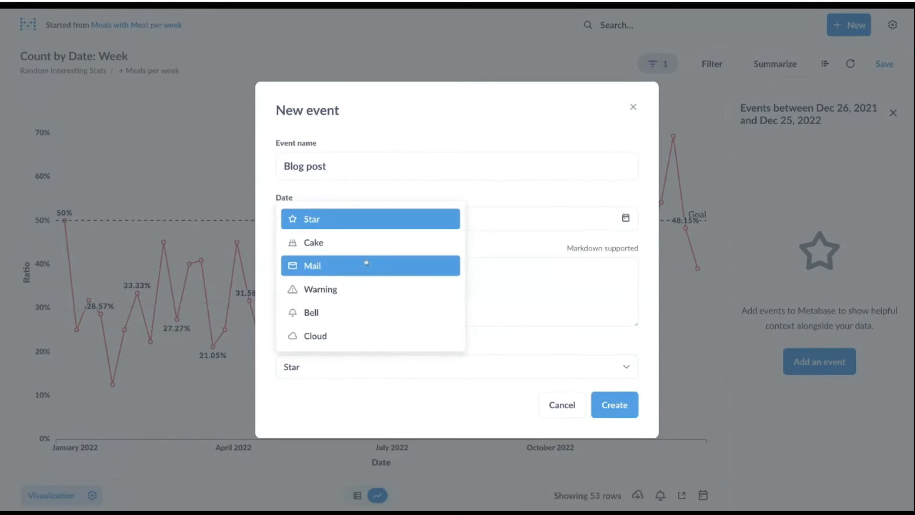
pyautogui.click(321, 220)
pyautogui.click(611, 405)
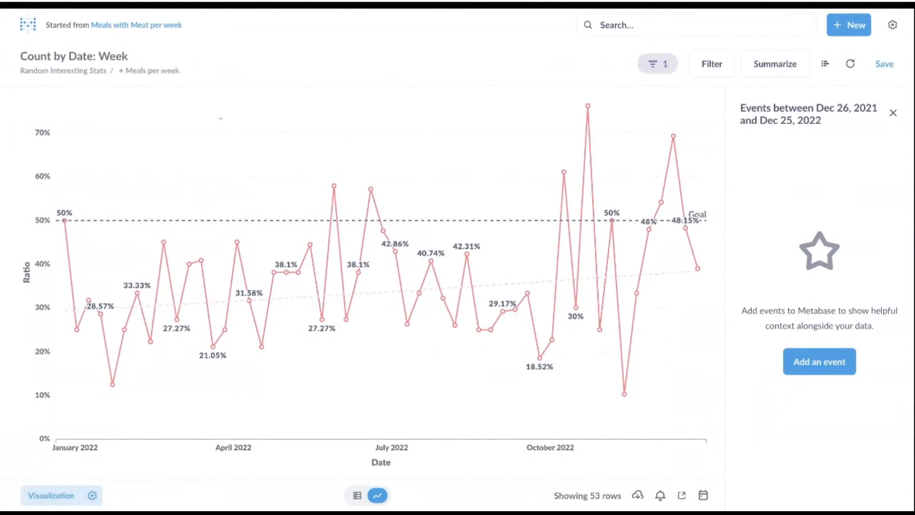
# Save the ratio chart as a new question named "Ratio of meat meals" without adding it to a dashboard
pyautogui.click(885, 64)
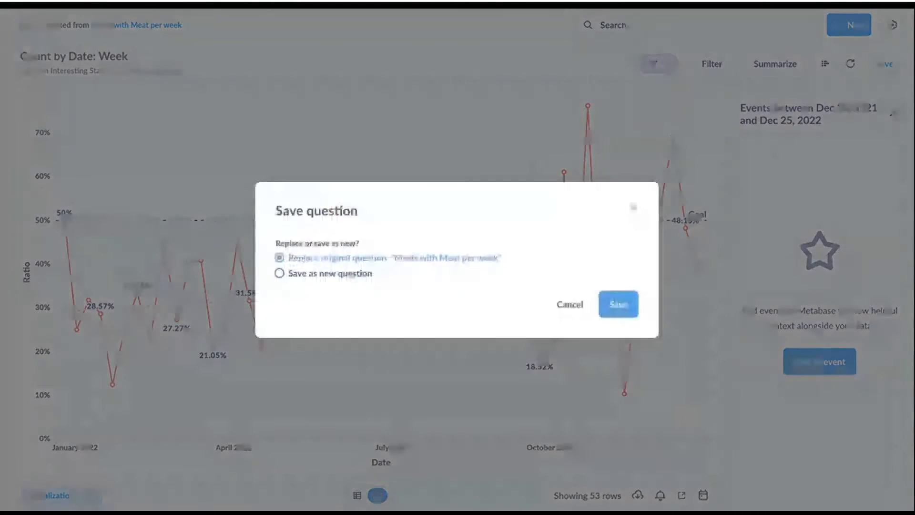
pyautogui.click(279, 188)
pyautogui.tripleClick(389, 217)
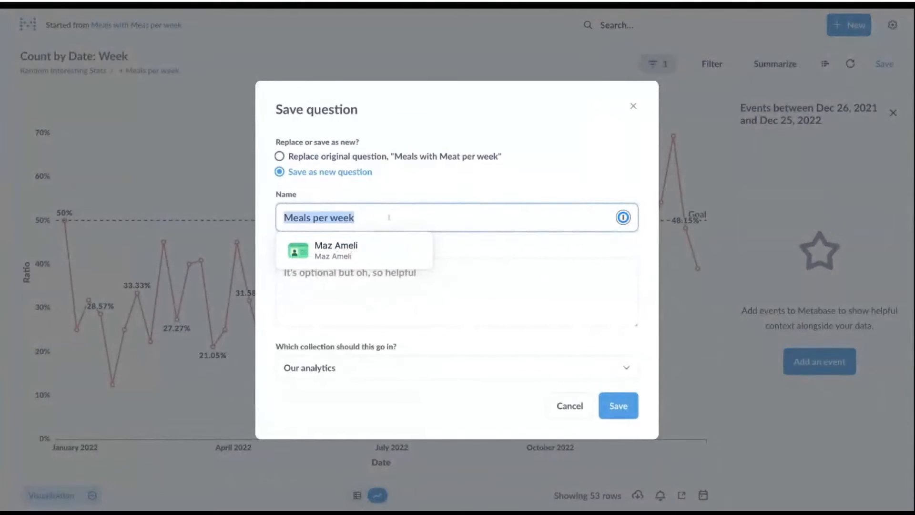
pyautogui.write('Ratio of m')
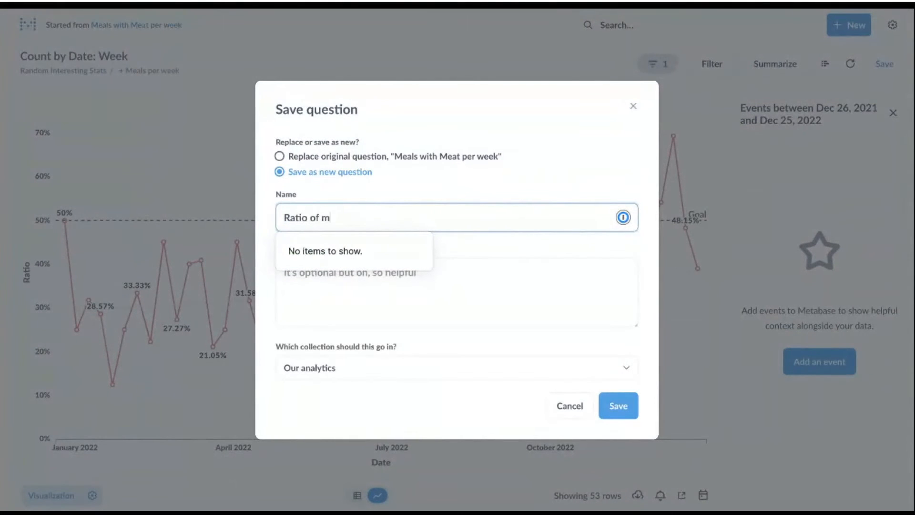
pyautogui.write('eat meals')
pyautogui.click(622, 406)
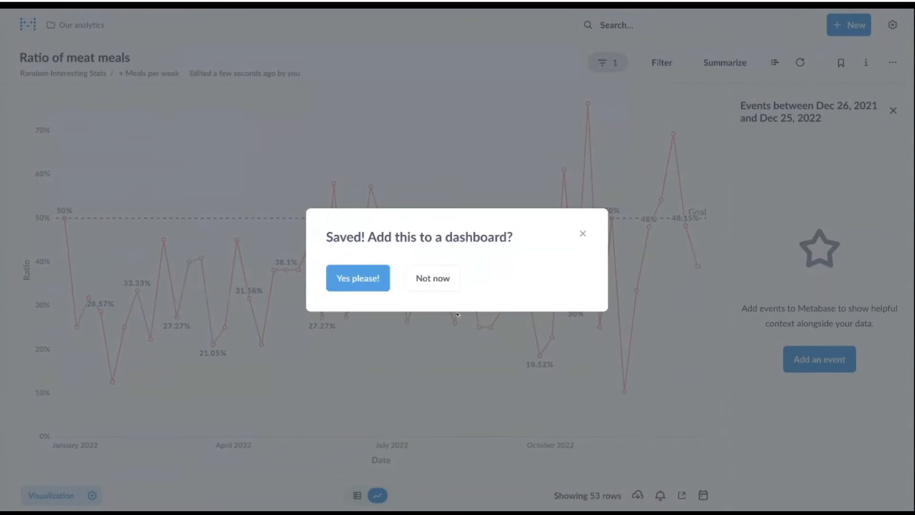
pyautogui.click(443, 283)
# Reload the question to check its events, and open the events timeline of the Our analytics collection
pyautogui.hotkey('ctrl', 'r')
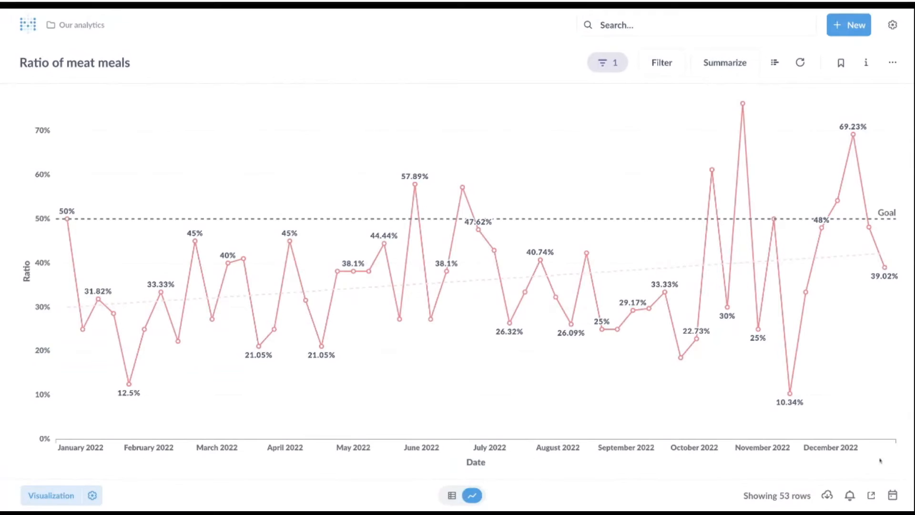
pyautogui.click(893, 495)
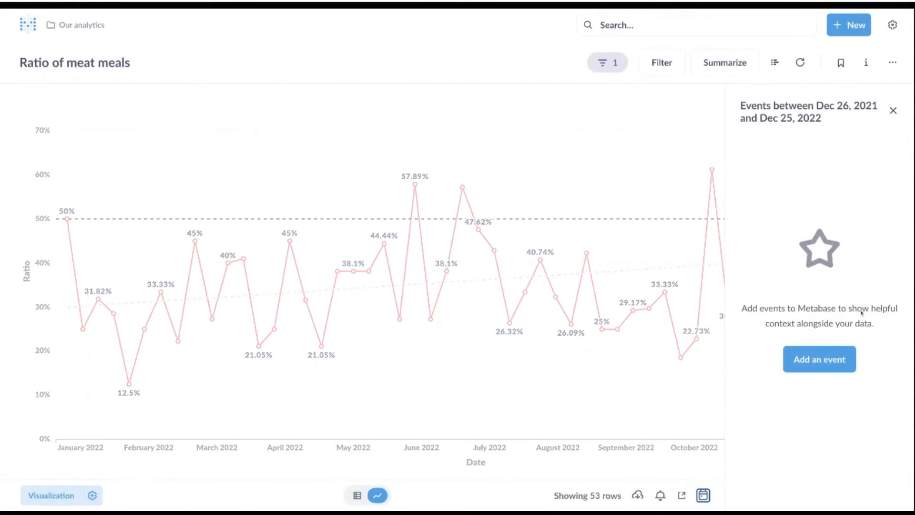
pyautogui.click(82, 26)
pyautogui.click(841, 73)
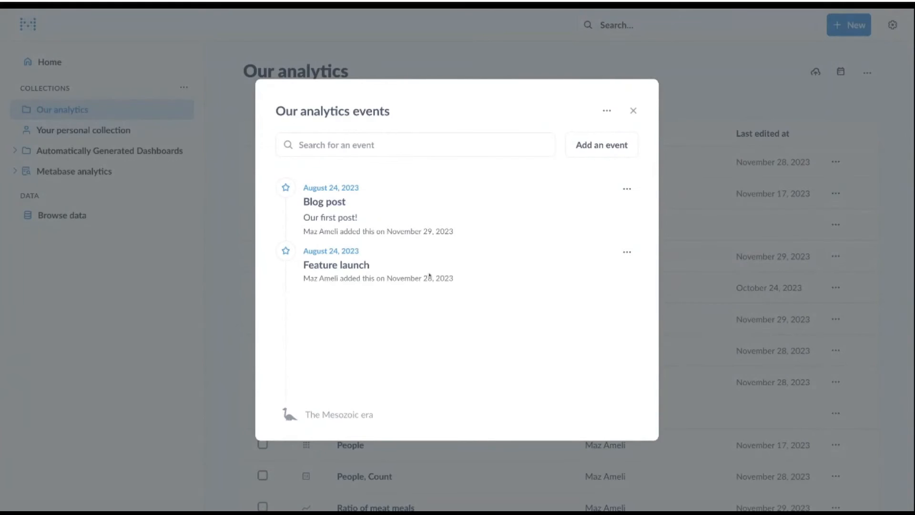
# Look over the new event form and the timeline options for the Our analytics events without changing anything
pyautogui.click(590, 150)
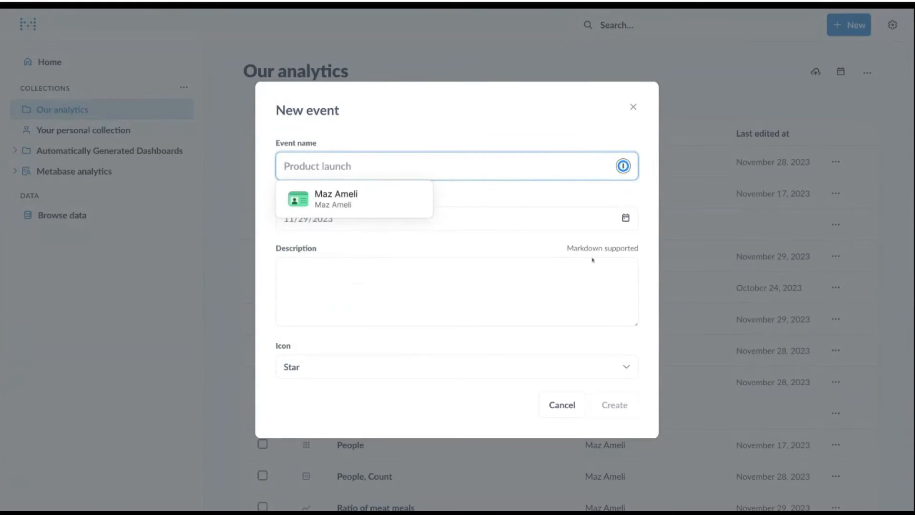
pyautogui.click(562, 404)
pyautogui.click(606, 110)
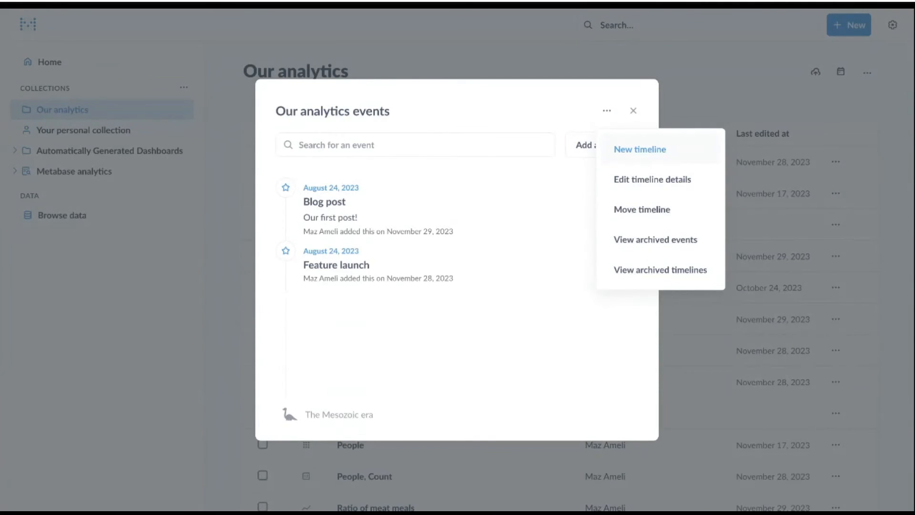
pyautogui.click(487, 218)
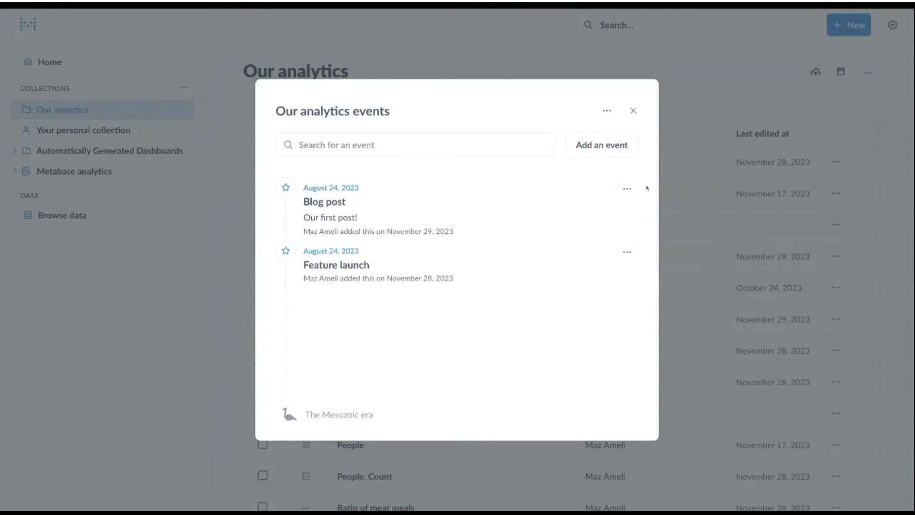
# Change the Blog post event's date to 08/24/2022 and close the collection's events
pyautogui.click(627, 189)
pyautogui.click(643, 227)
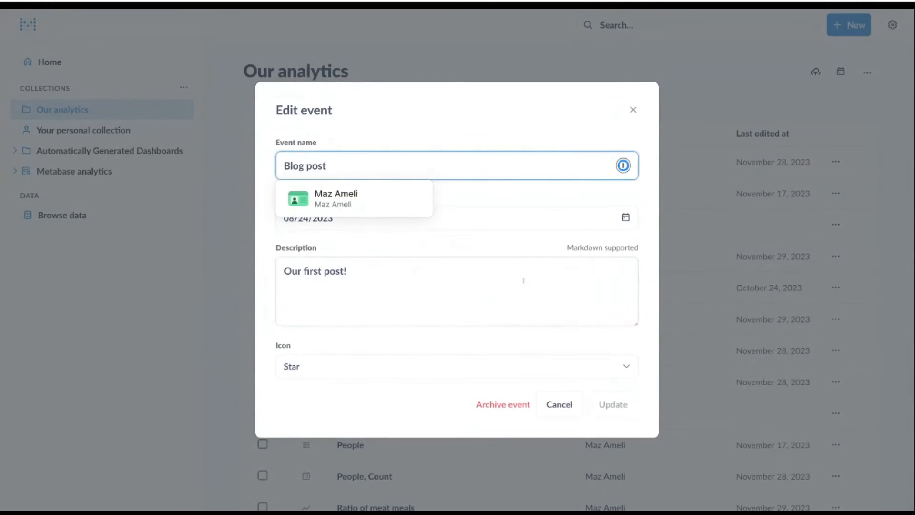
pyautogui.click(524, 280)
pyautogui.click(357, 219)
pyautogui.press('BackSpace')
pyautogui.write('2')
pyautogui.click(617, 401)
pyautogui.click(675, 233)
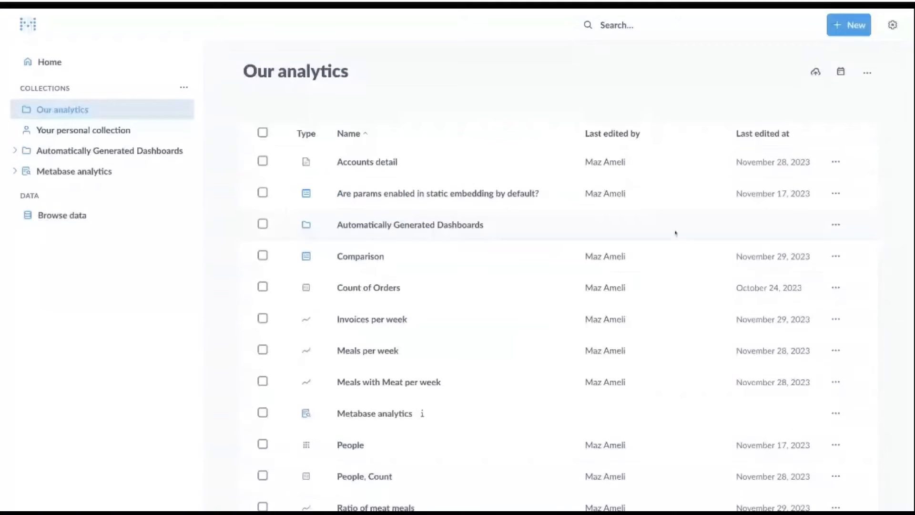
# Open the Ratio of meat meals question from the collection and show the details of the event marked on its time axis
pyautogui.scroll(-1, 437, 307)
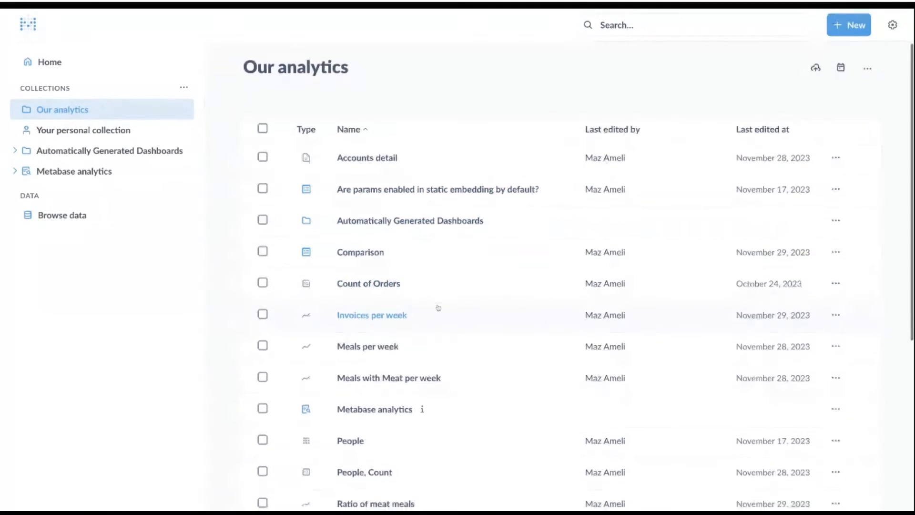
pyautogui.scroll(-5, 439, 308)
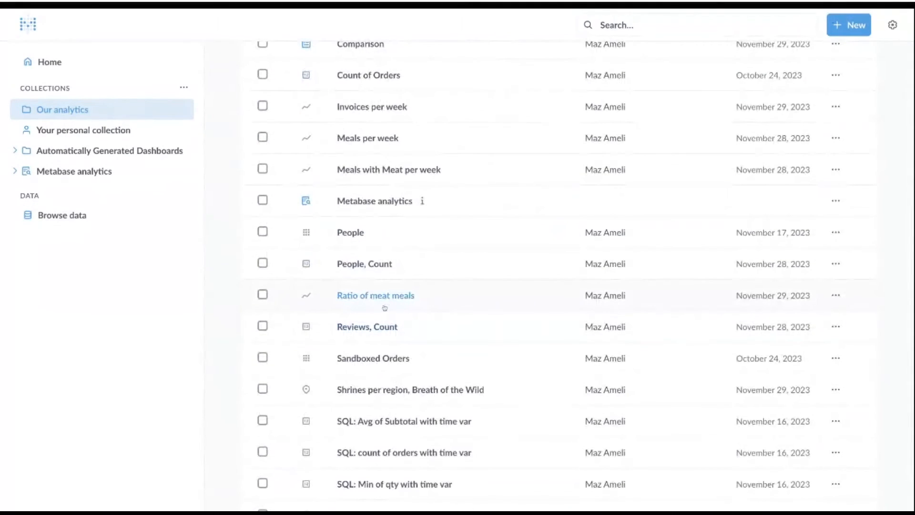
pyautogui.click(385, 307)
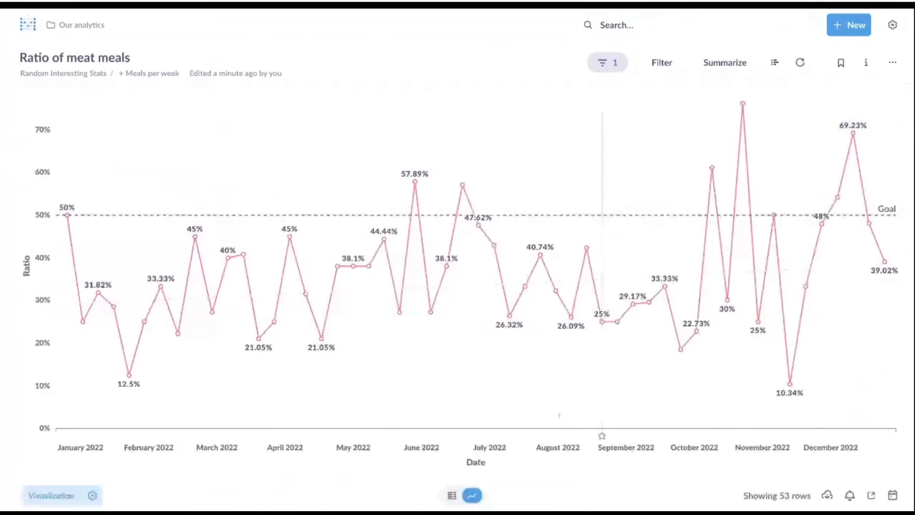
pyautogui.moveTo(602, 436)
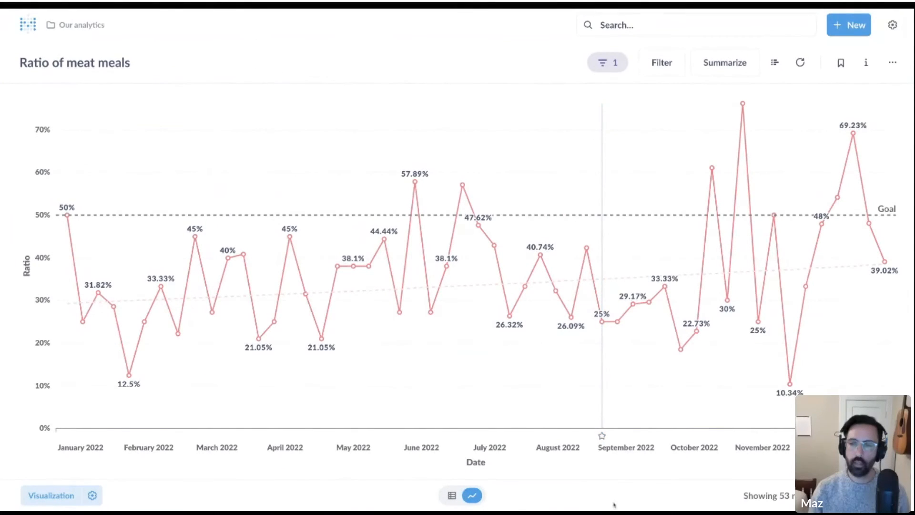
pyautogui.click(601, 435)
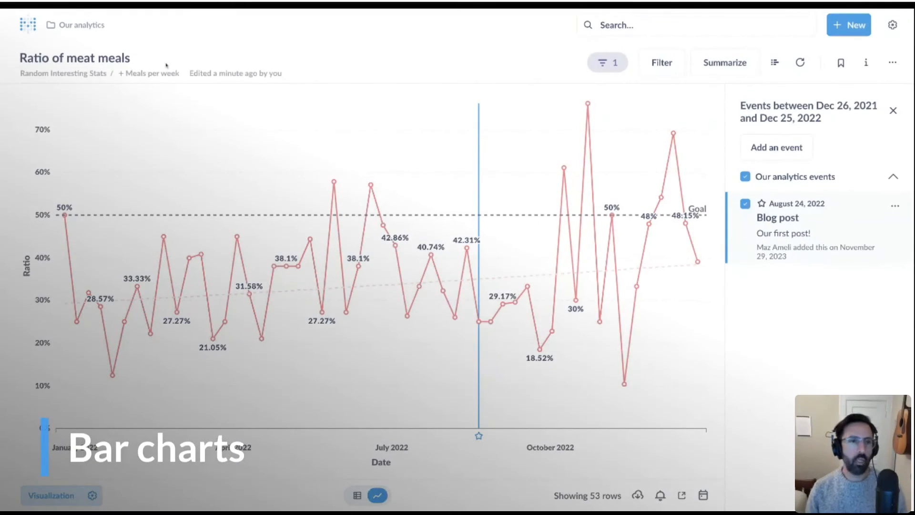
# Return to the saved Ratio of meat meals question and go through Meals per week to its underlying Meals table
pyautogui.click(51, 495)
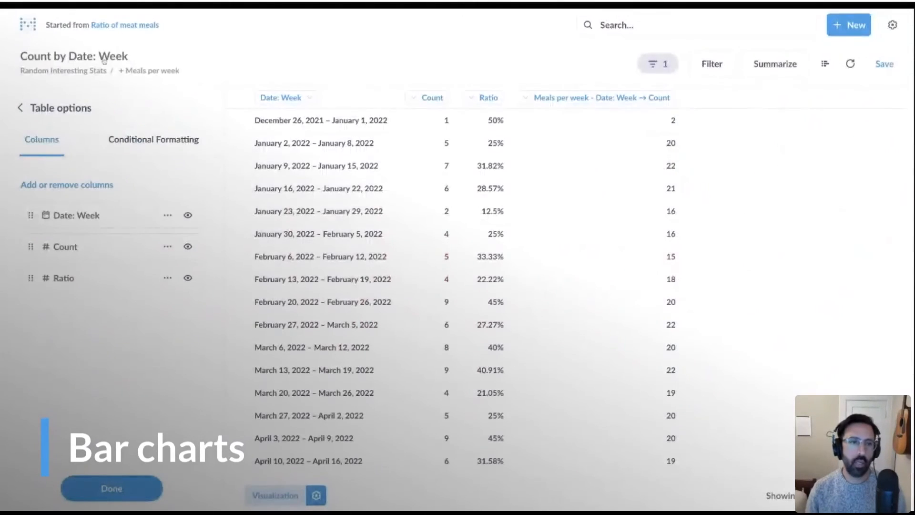
pyautogui.click(122, 30)
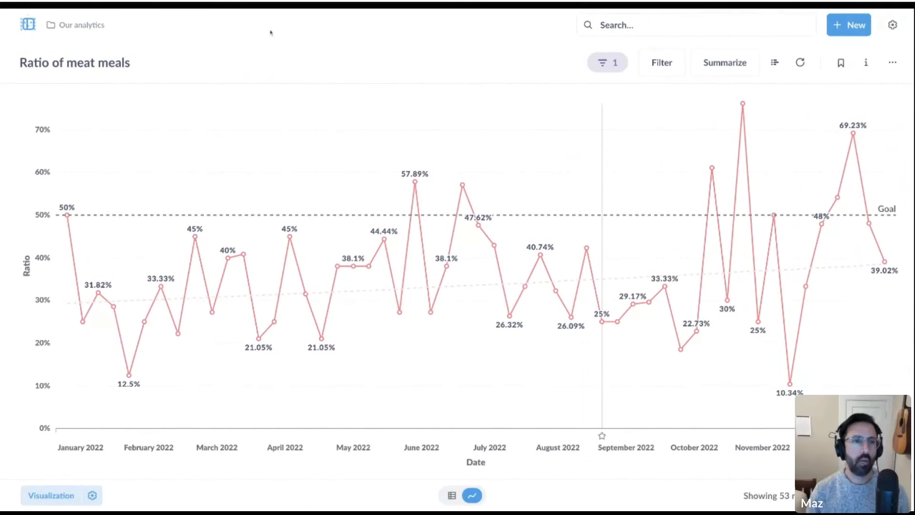
pyautogui.click(141, 76)
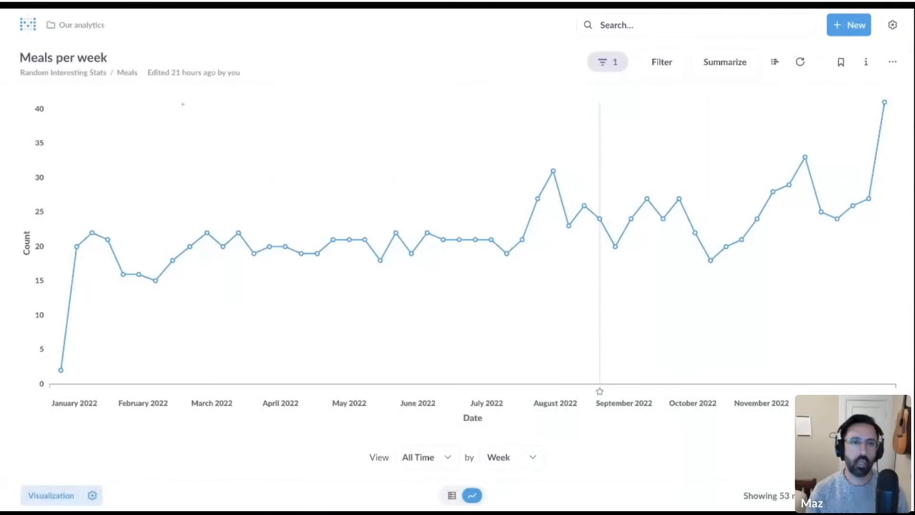
pyautogui.click(132, 74)
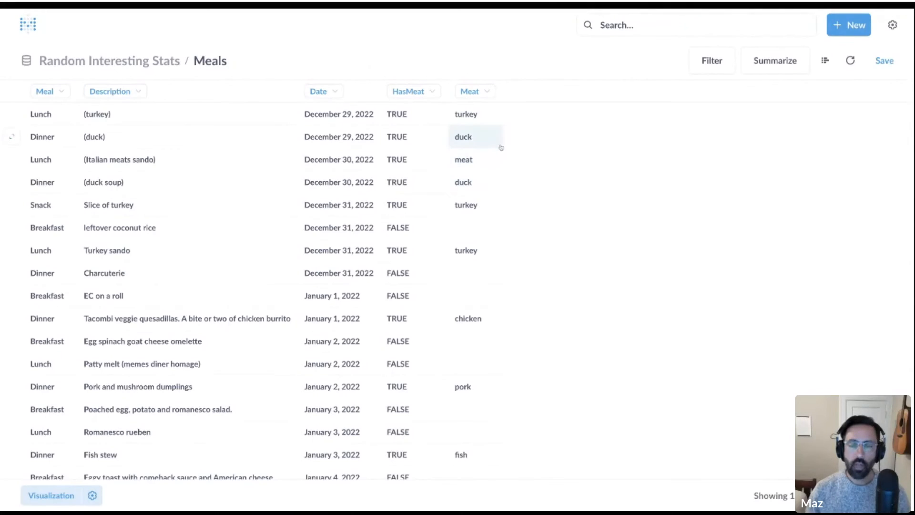
# Chart the distribution of the Meat column in the Meals table
pyautogui.click(475, 92)
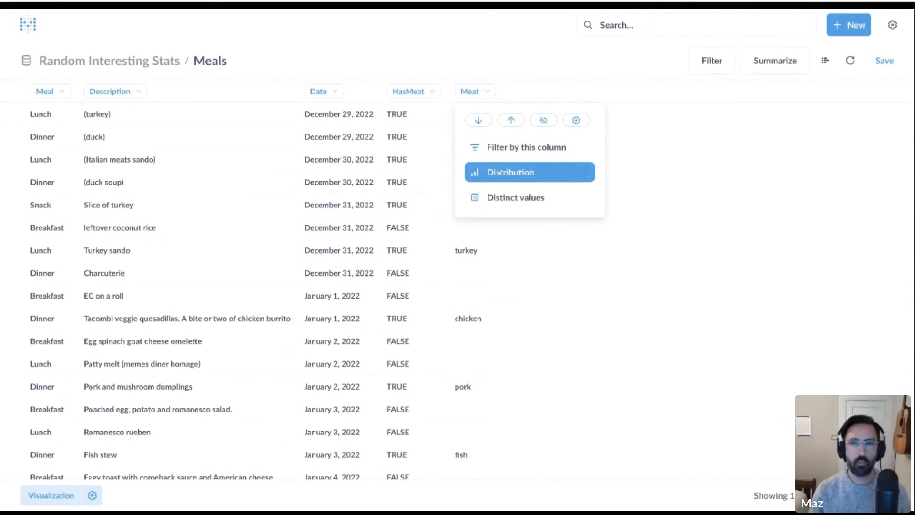
pyautogui.click(480, 34)
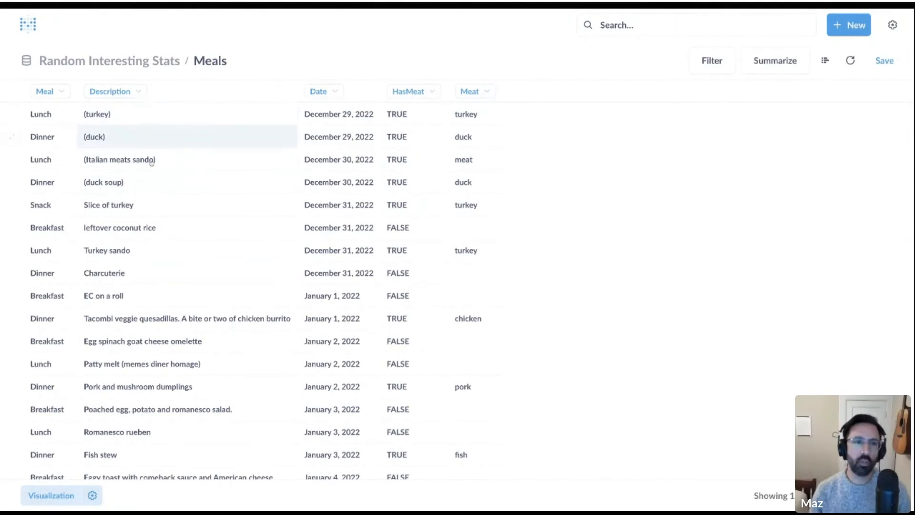
pyautogui.click(488, 92)
pyautogui.click(500, 170)
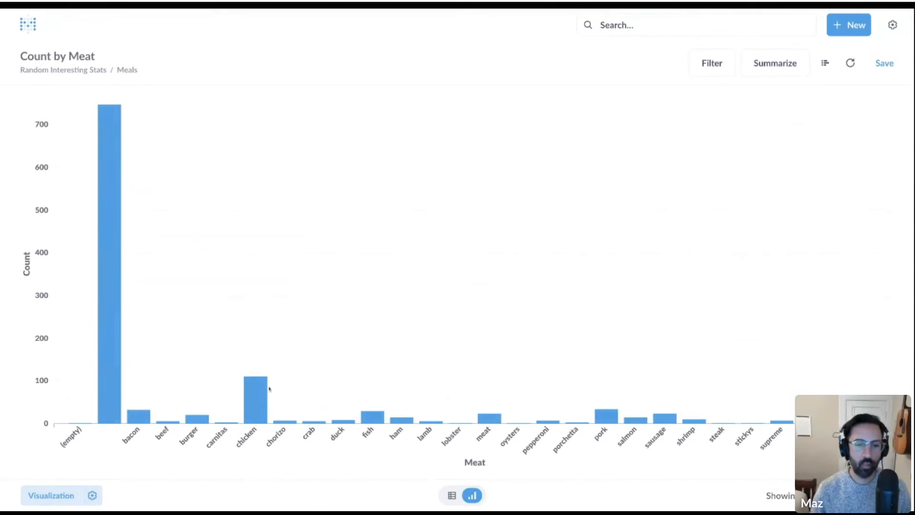
# Filter the blank and (empty) bars out of the Meat chart with Count not equal to 748 and not equal to 1
pyautogui.moveTo(111, 269)
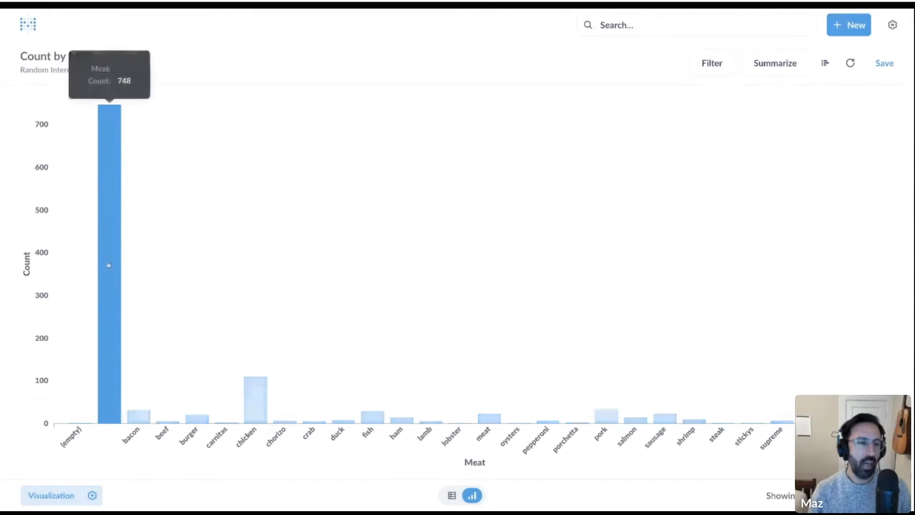
pyautogui.click(114, 315)
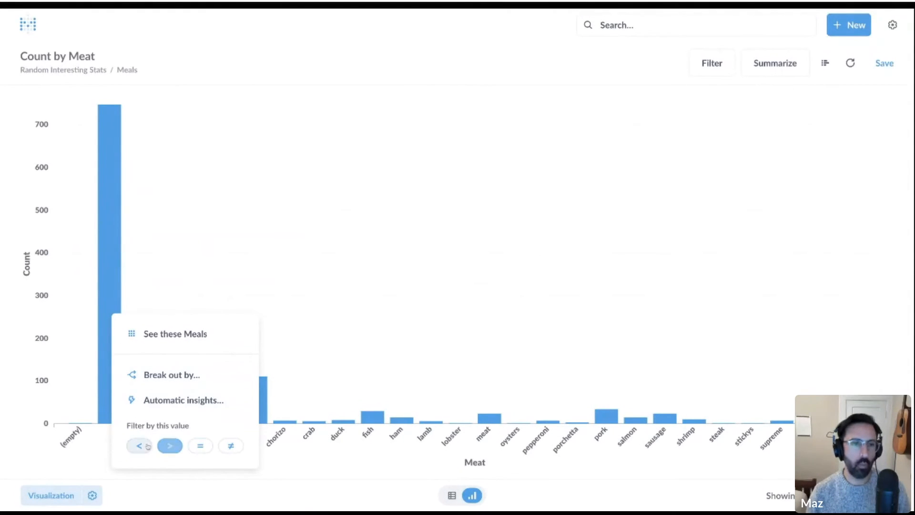
pyautogui.click(117, 230)
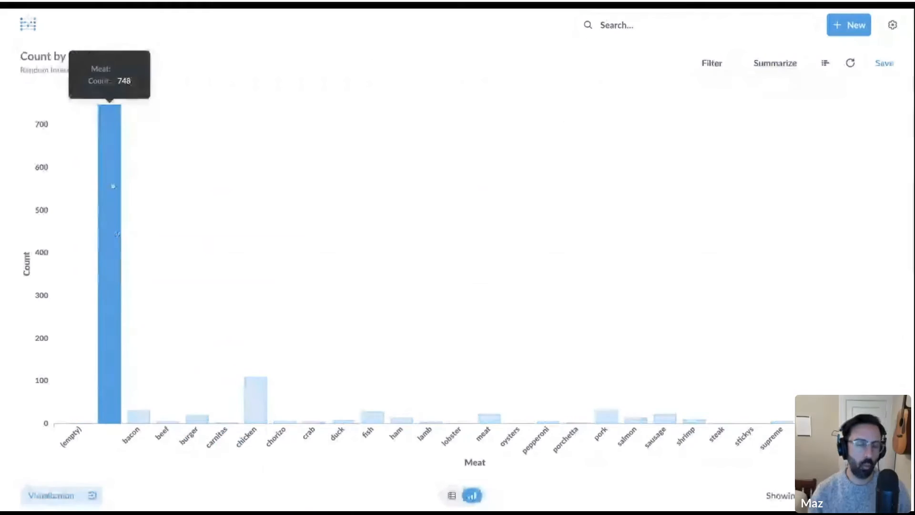
pyautogui.click(109, 236)
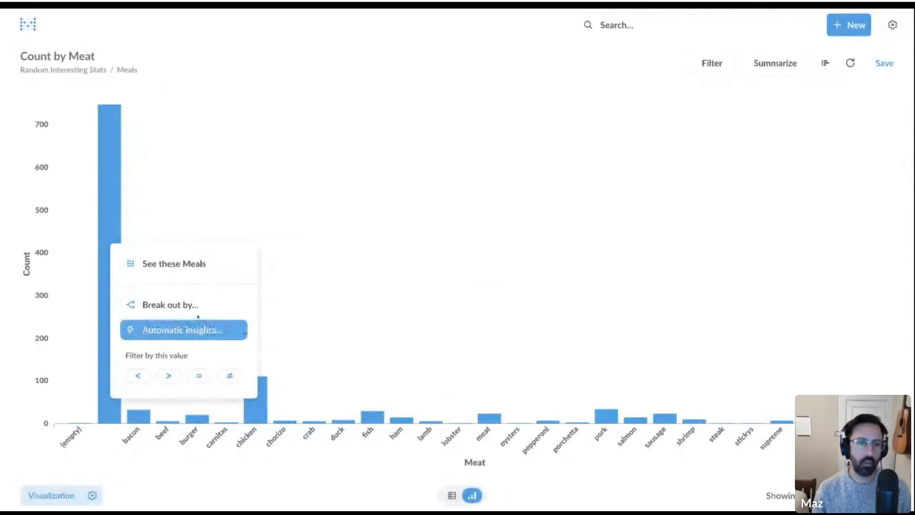
pyautogui.click(229, 376)
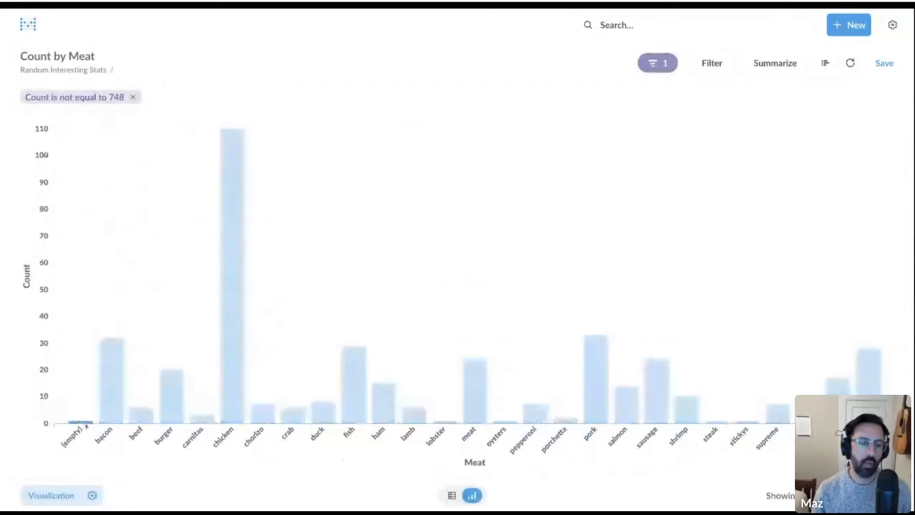
pyautogui.click(84, 422)
pyautogui.click(201, 392)
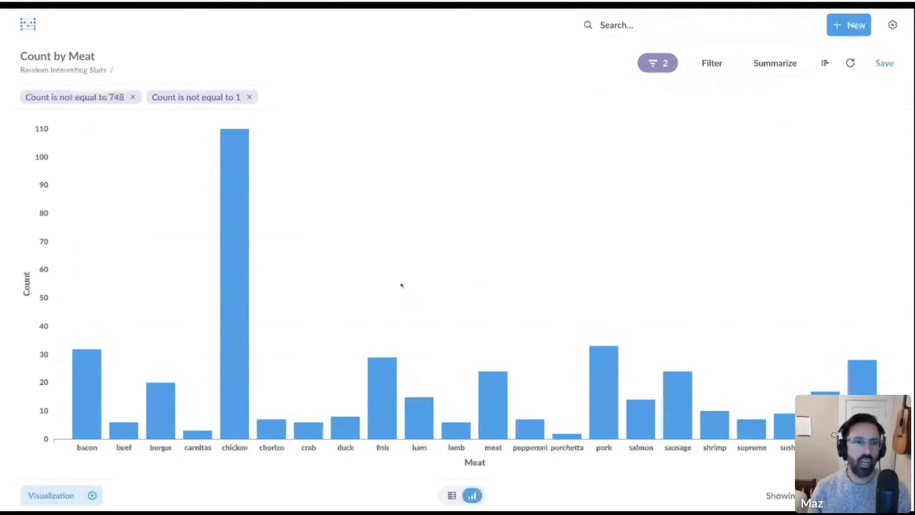
# Leave the meat chart, browse to the Sample Database and open its Invoices table
pyautogui.click(77, 70)
pyautogui.click(76, 67)
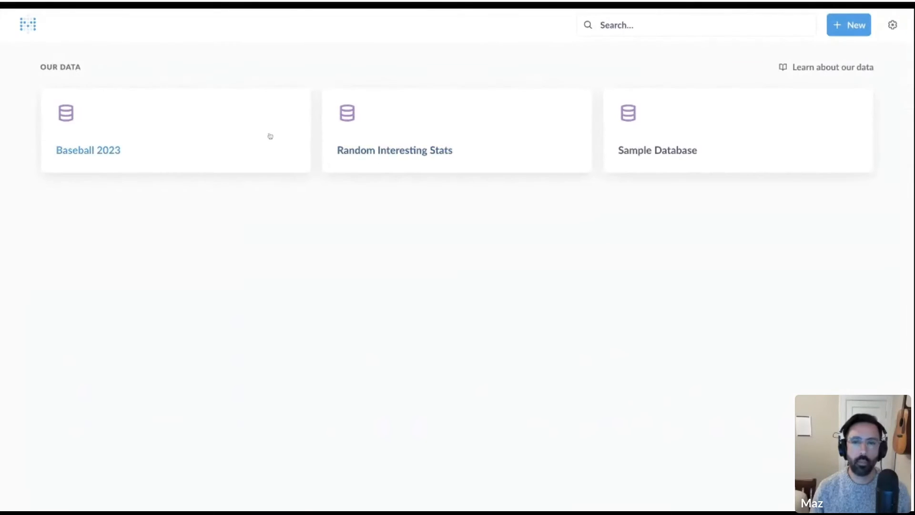
pyautogui.click(650, 154)
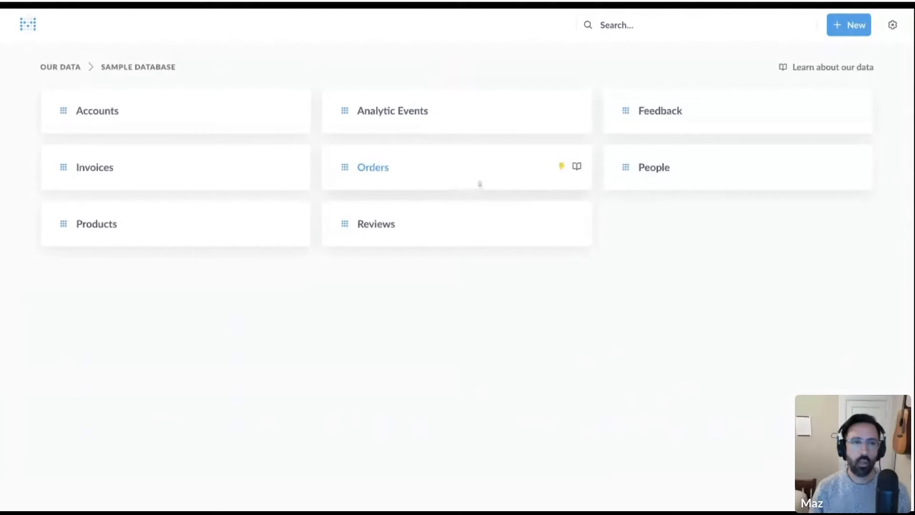
pyautogui.click(186, 167)
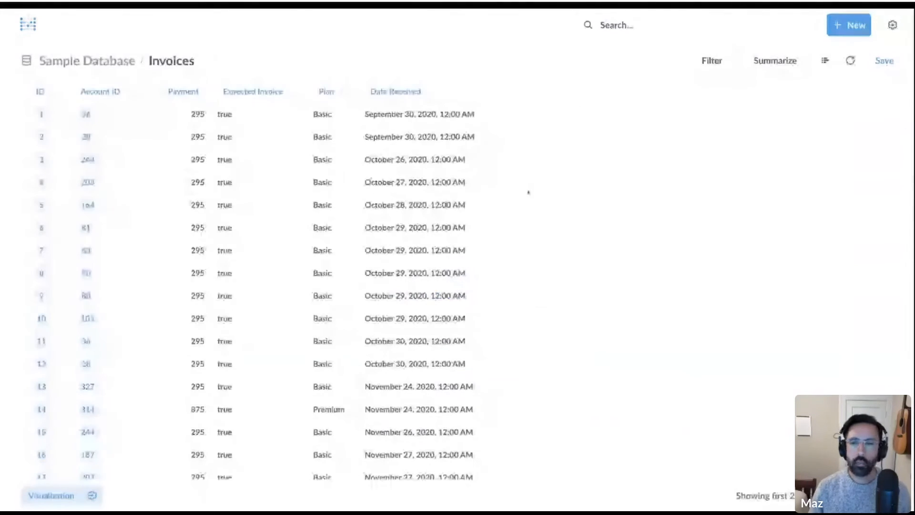
# Summarize the Invoices table by count, grouped by the invoice Plan and the Account's Source
pyautogui.click(775, 60)
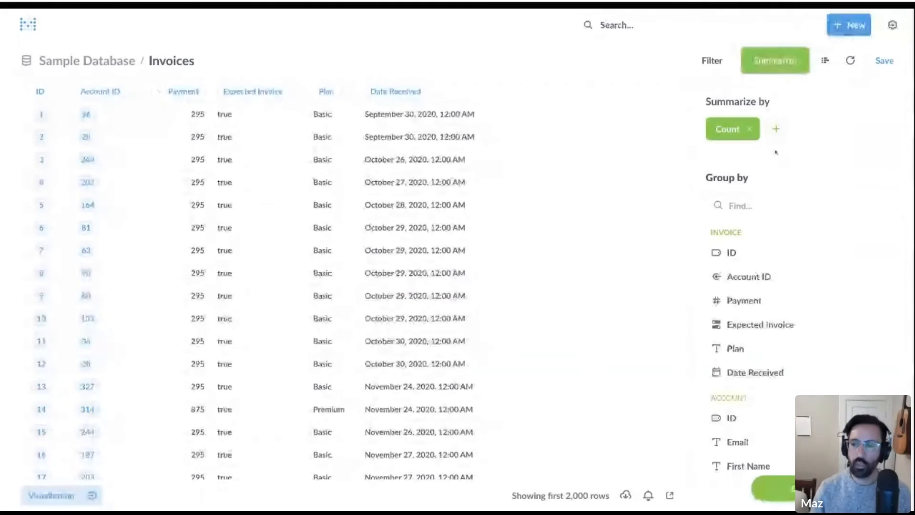
pyautogui.click(804, 351)
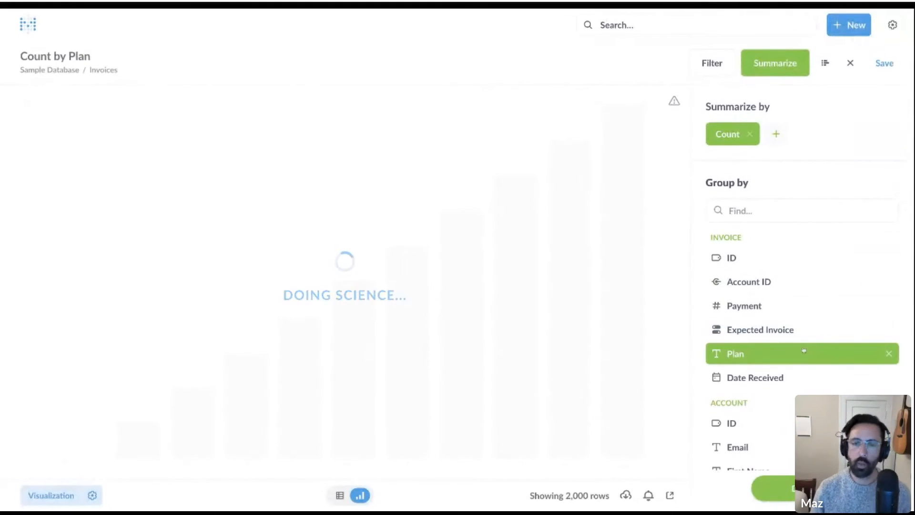
pyautogui.scroll(-3, 802, 350)
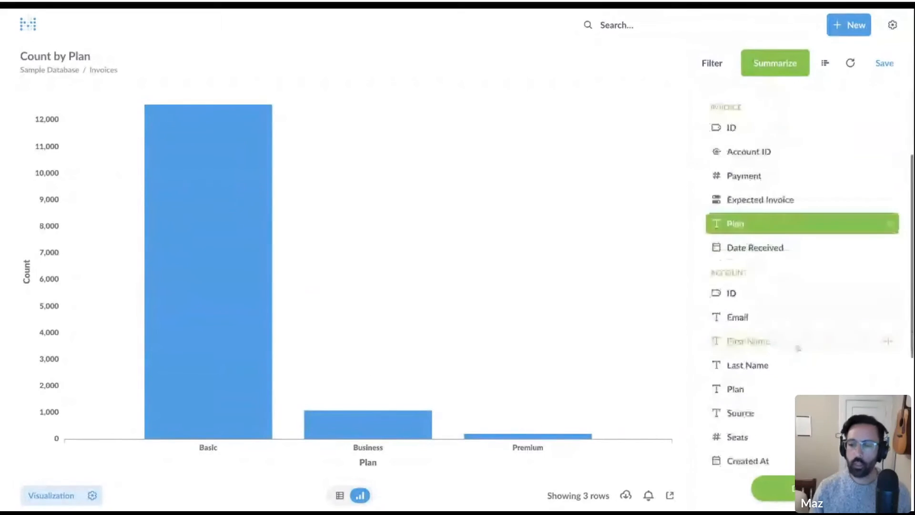
pyautogui.scroll(-2, 799, 347)
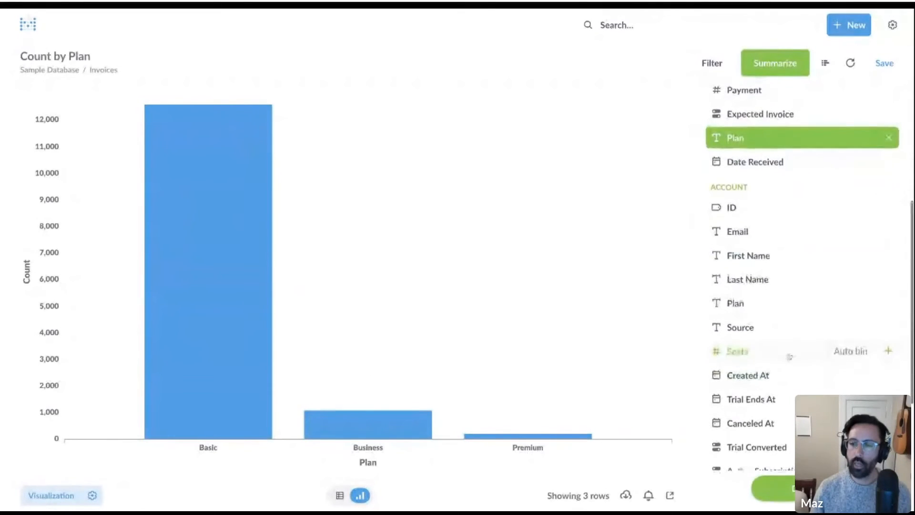
pyautogui.click(888, 327)
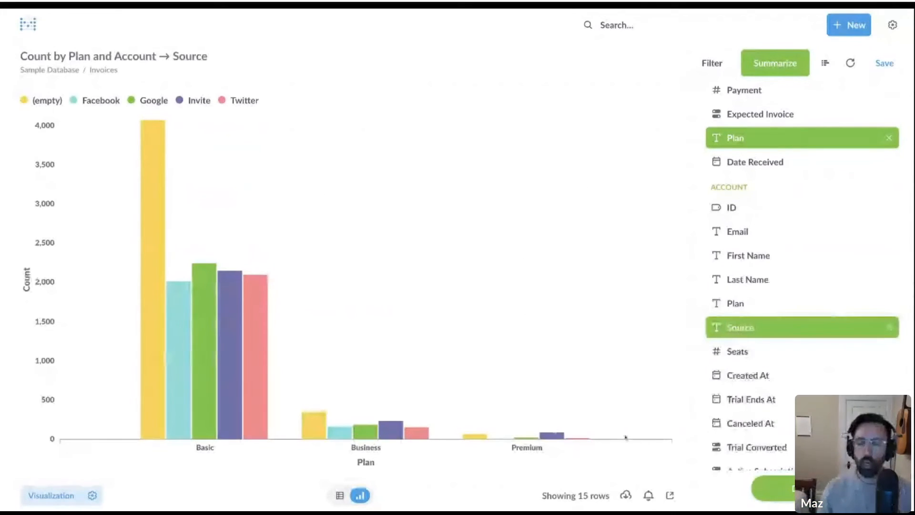
pyautogui.click(783, 486)
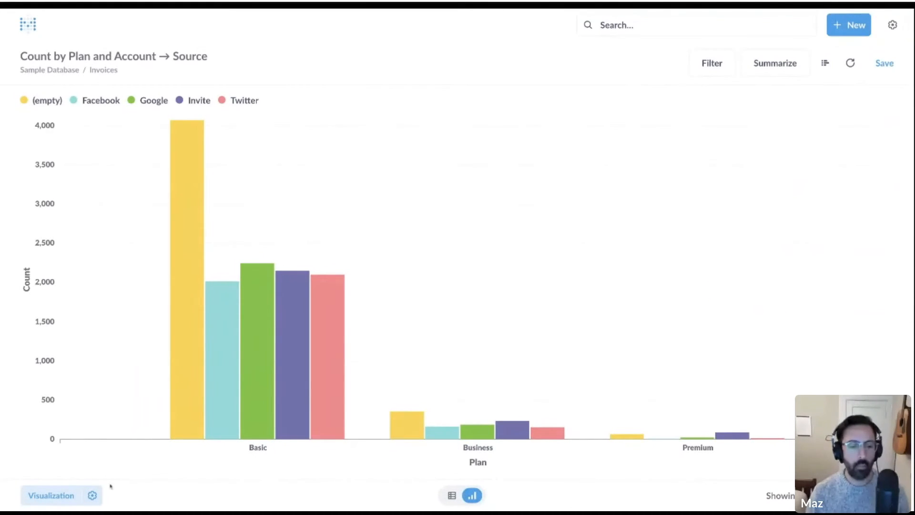
# Try the Stack option on the Plan and Source bars, and set the stacking to Stack - 100%
pyautogui.click(92, 495)
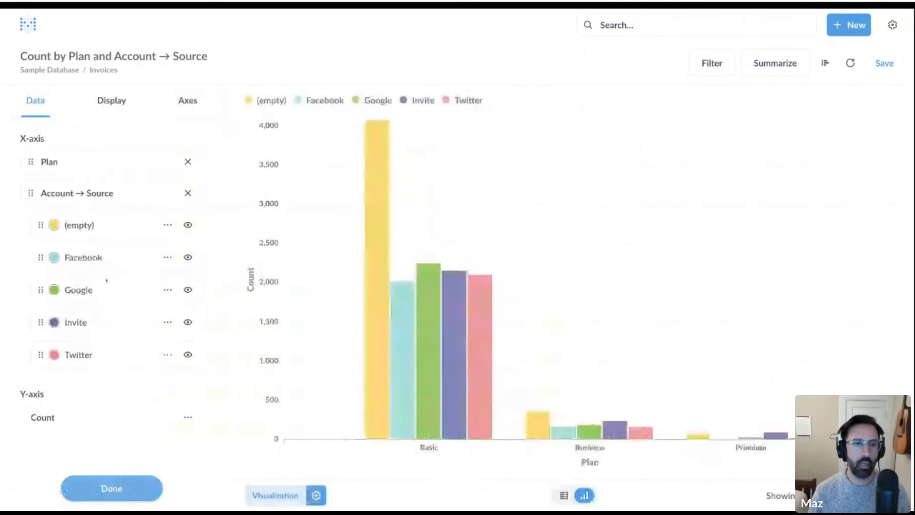
pyautogui.click(112, 100)
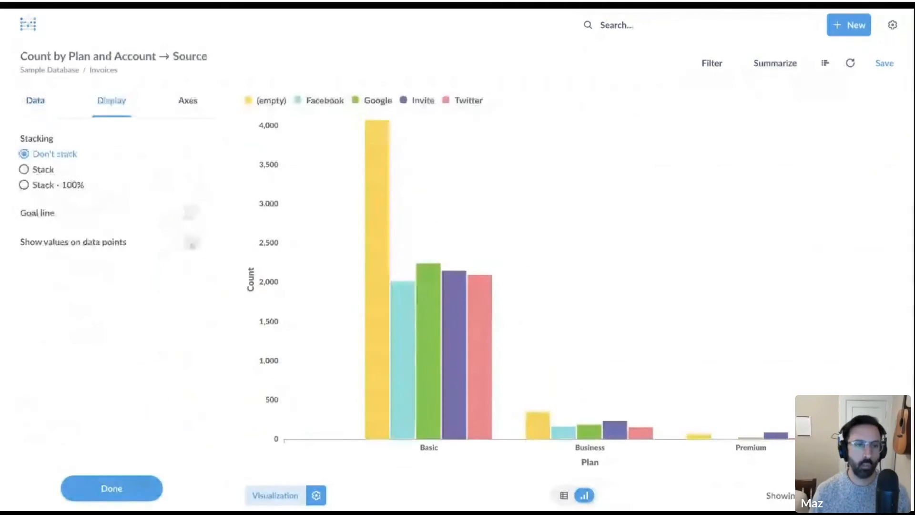
pyautogui.click(57, 170)
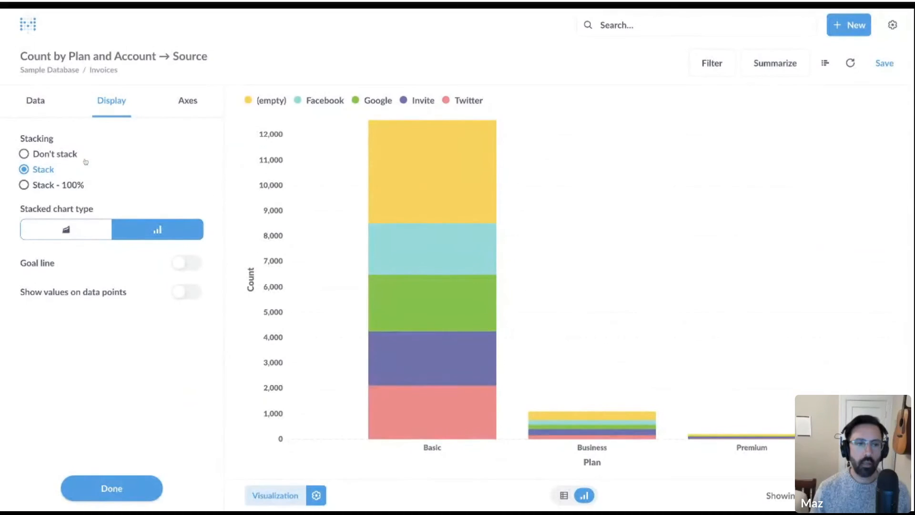
pyautogui.click(79, 185)
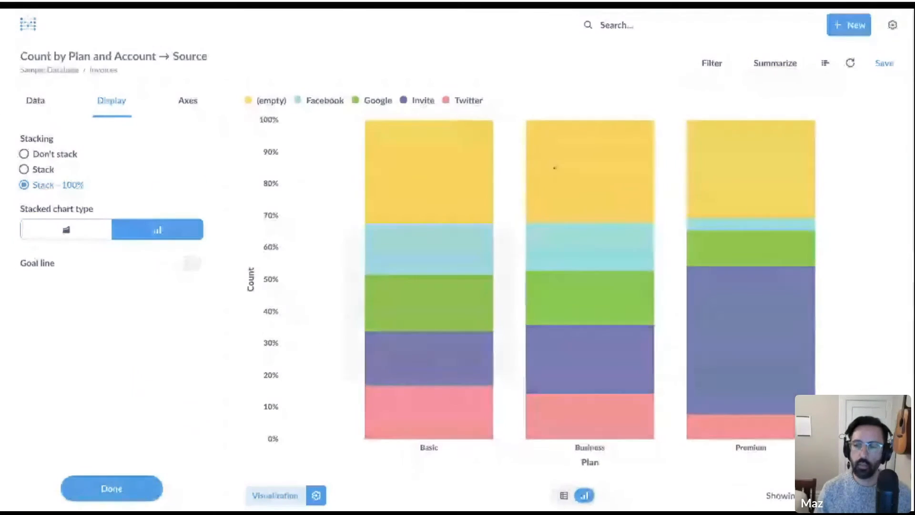
pyautogui.moveTo(786, 369)
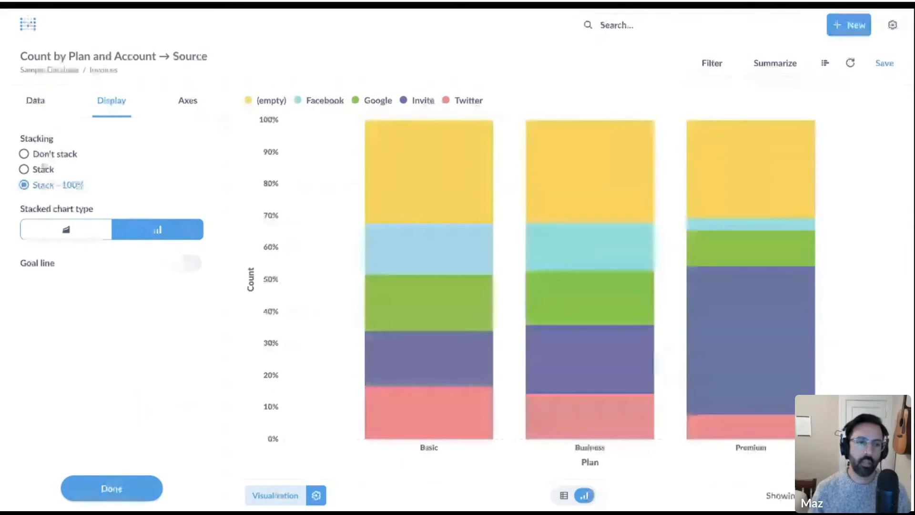
# Compare the unstacked and plain stacked versions of the chart, ending on Stack - 100% again
pyautogui.click(54, 154)
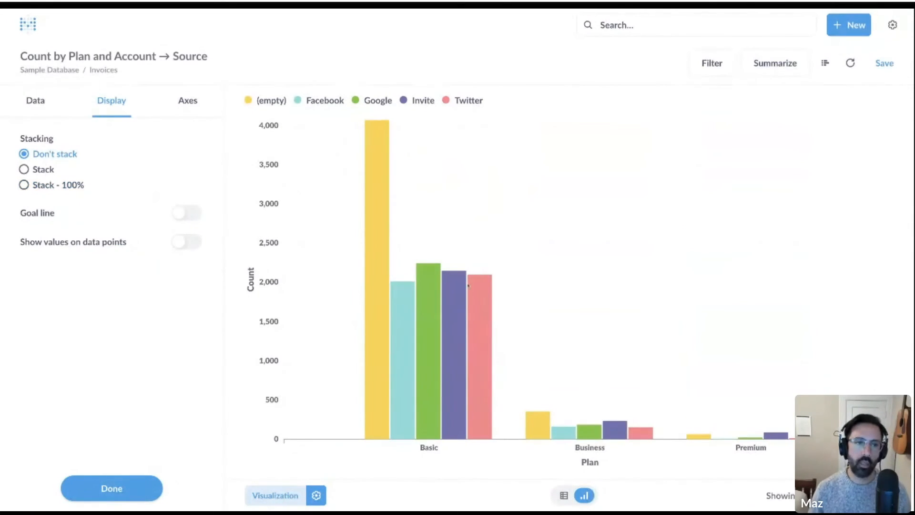
pyautogui.click(43, 170)
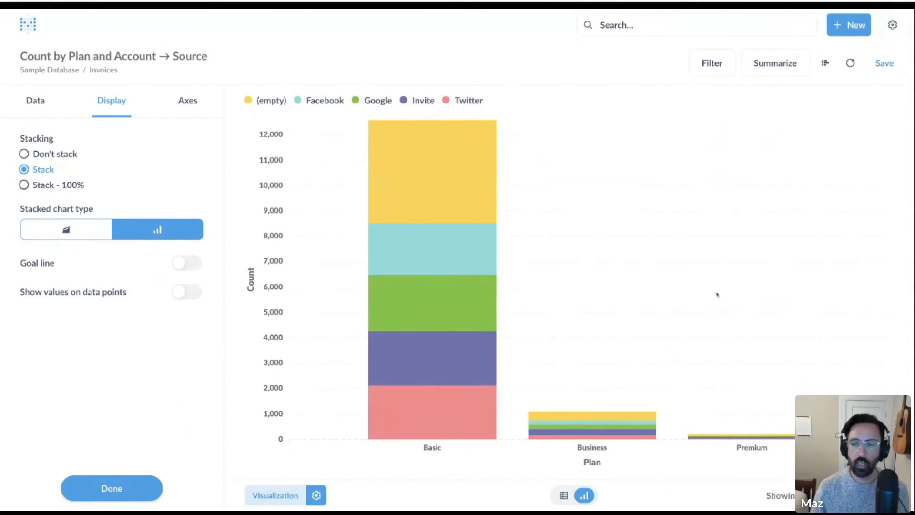
pyautogui.click(78, 185)
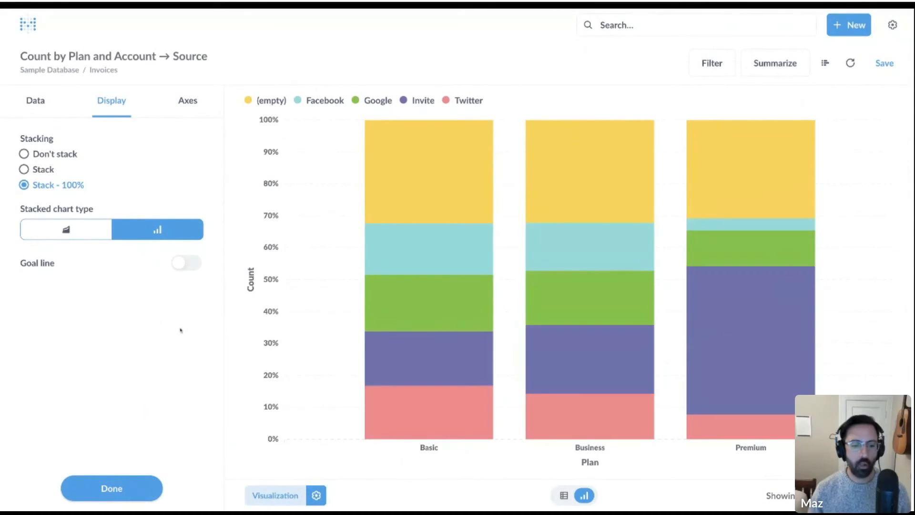
# Try the 100% stacked chart as a row chart and return it to a bar chart
pyautogui.click(296, 500)
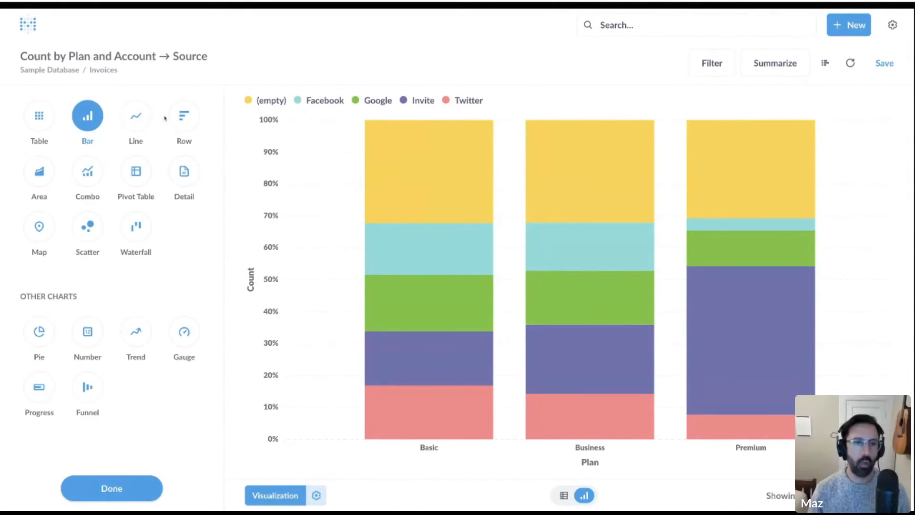
pyautogui.click(184, 116)
pyautogui.click(47, 177)
pyautogui.click(191, 125)
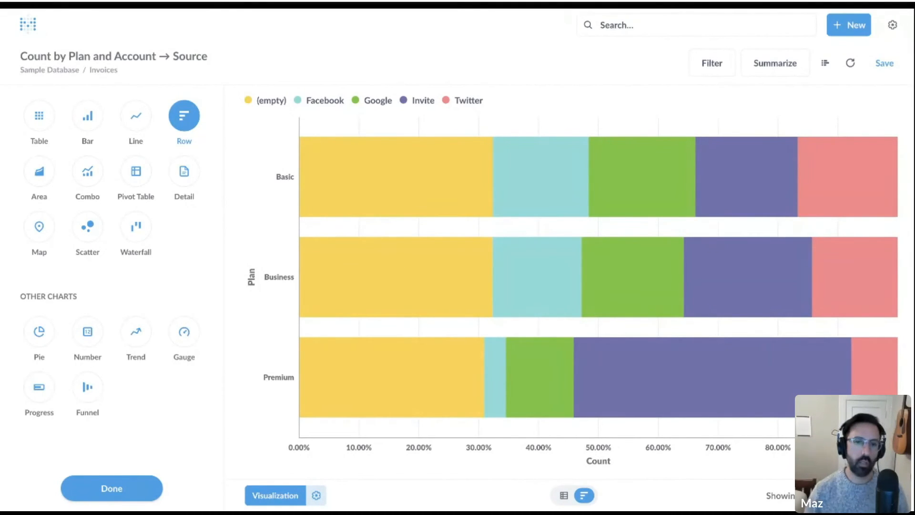
pyautogui.moveTo(184, 119)
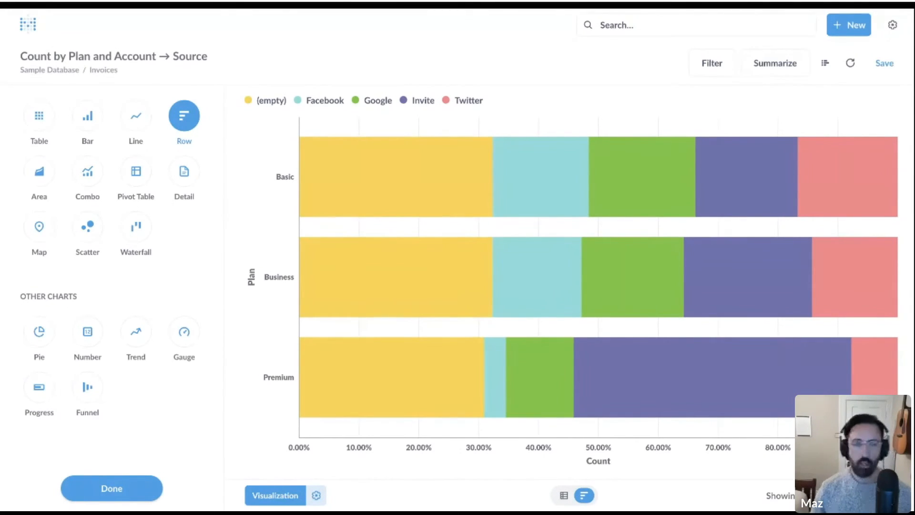
pyautogui.click(89, 116)
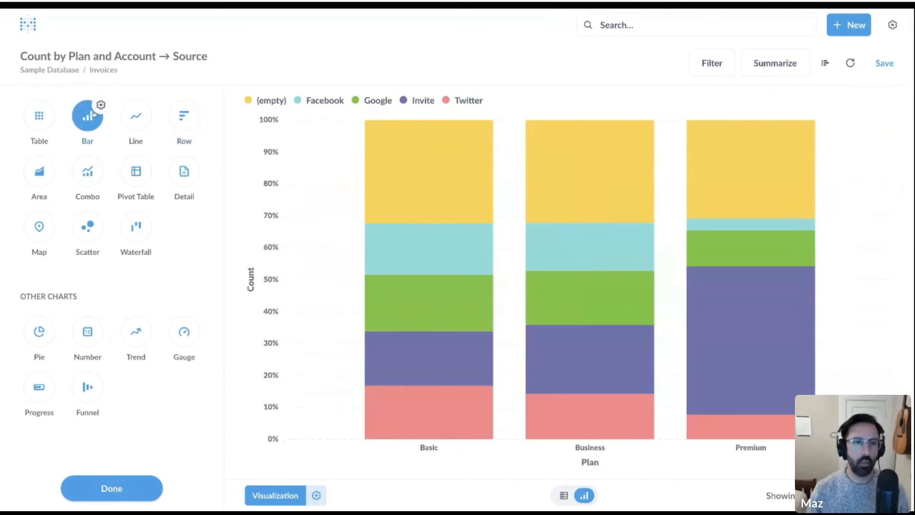
# Set the bar chart's stacking to Stack and show values on its data points
pyautogui.click(92, 116)
pyautogui.click(126, 144)
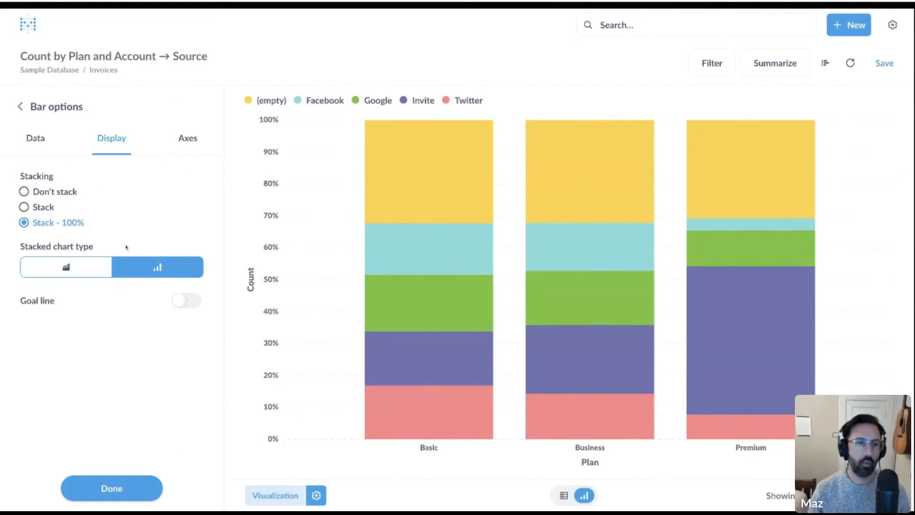
pyautogui.click(45, 207)
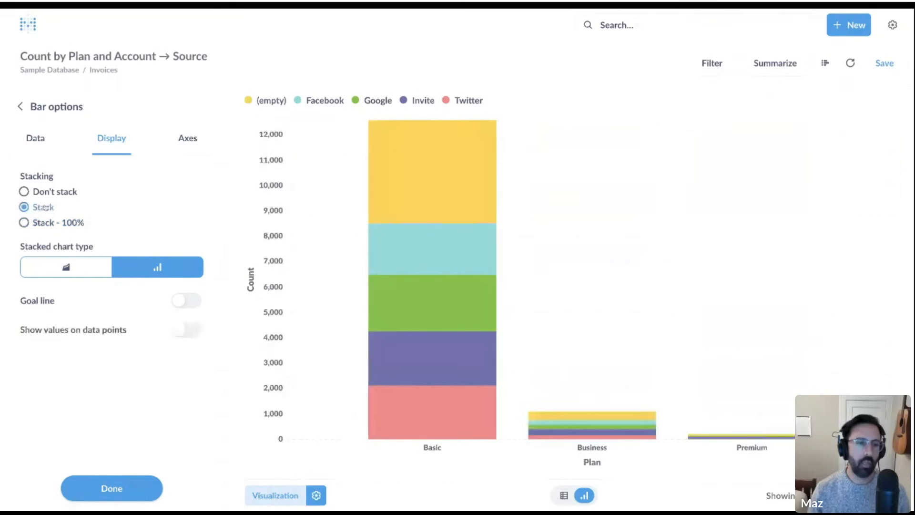
pyautogui.click(194, 332)
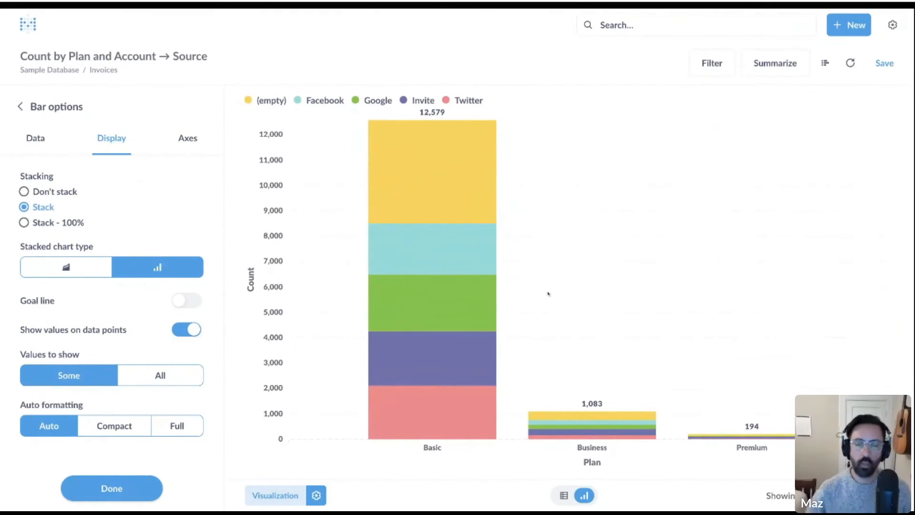
pyautogui.moveTo(418, 180)
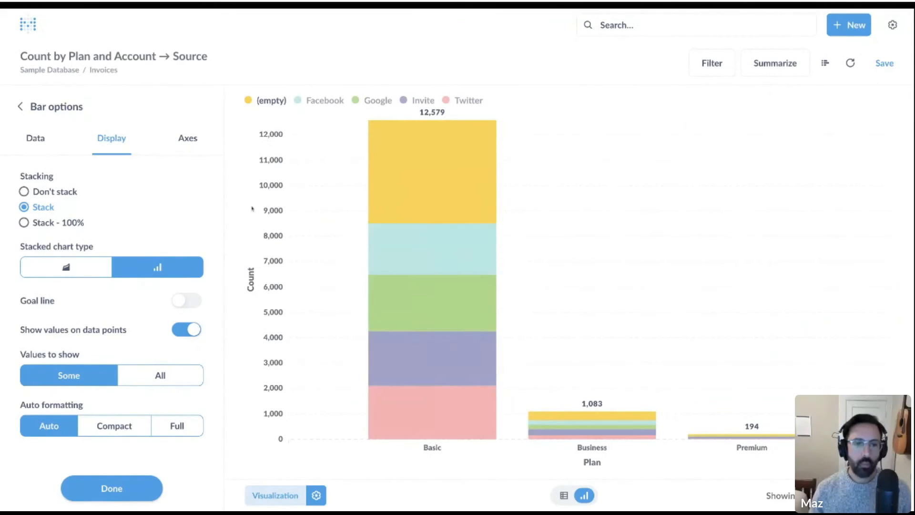
# Swap the x-axis dimensions so Account → Source comes before Plan, and put Plan back first
pyautogui.click(44, 143)
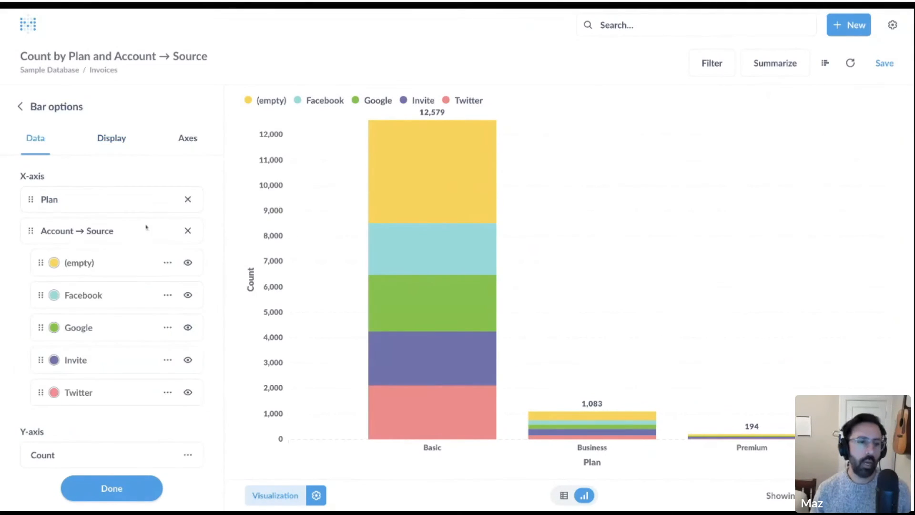
pyautogui.scroll(-2, 146, 227)
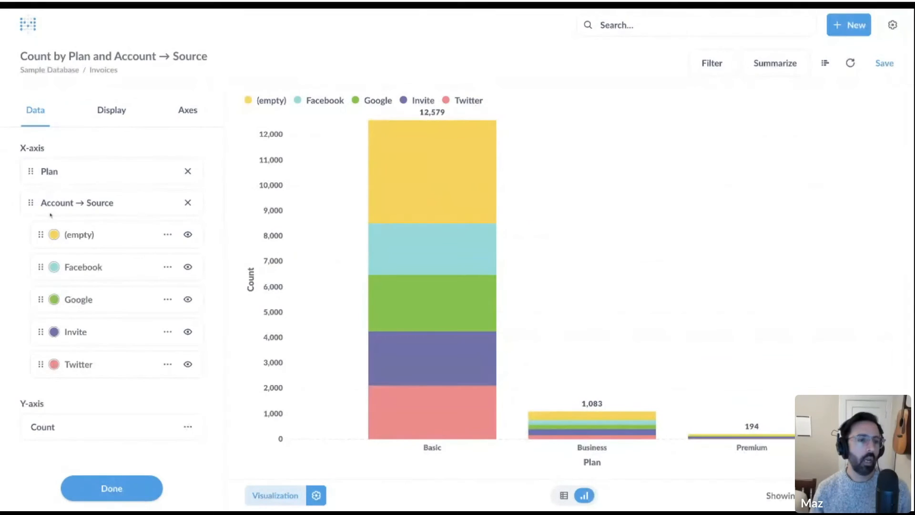
pyautogui.moveTo(53, 207); pyautogui.dragTo(52, 176)
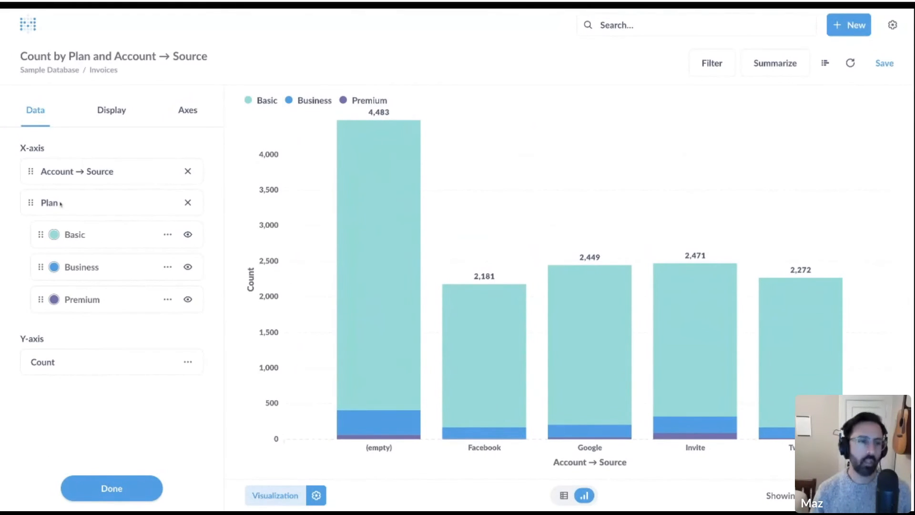
pyautogui.moveTo(67, 204); pyautogui.dragTo(61, 165)
pyautogui.moveTo(37, 202); pyautogui.dragTo(38, 172)
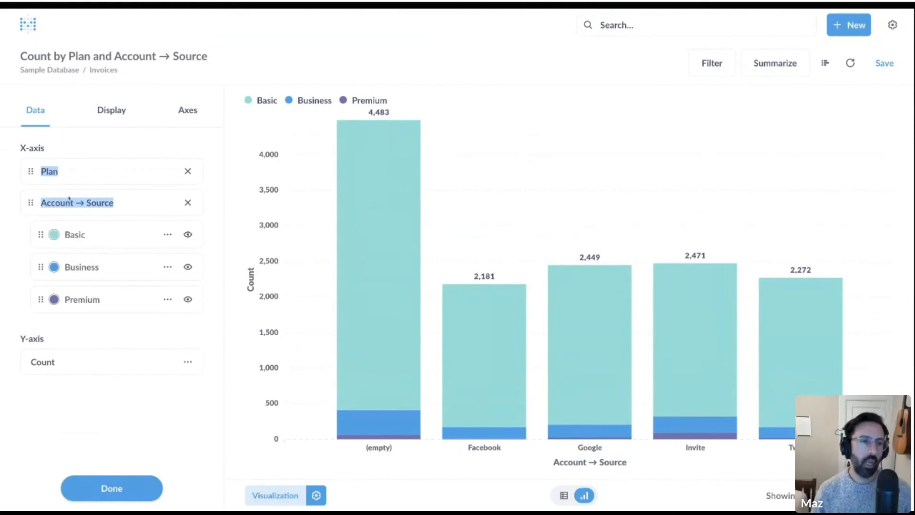
# Reorder the Source series by moving (empty) to the end and Twitter ahead of Invite
pyautogui.moveTo(75, 237); pyautogui.dragTo(71, 367)
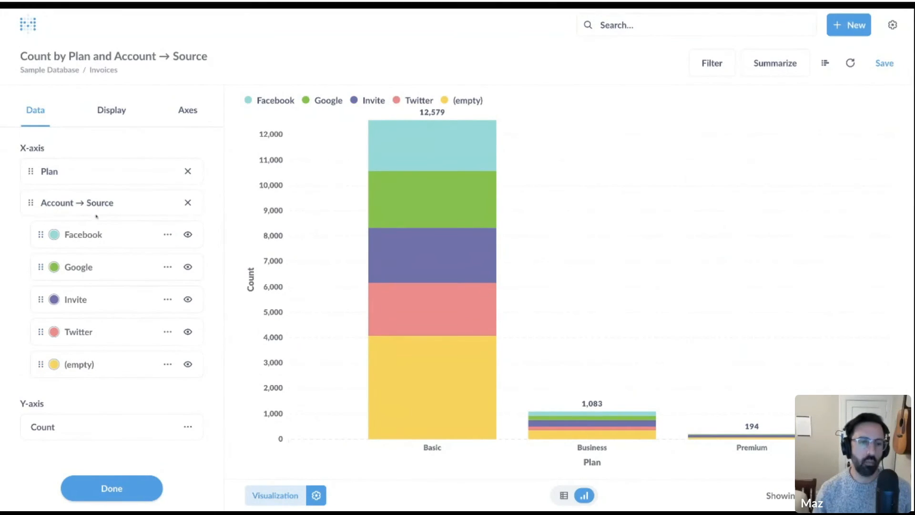
pyautogui.moveTo(84, 328); pyautogui.dragTo(81, 301)
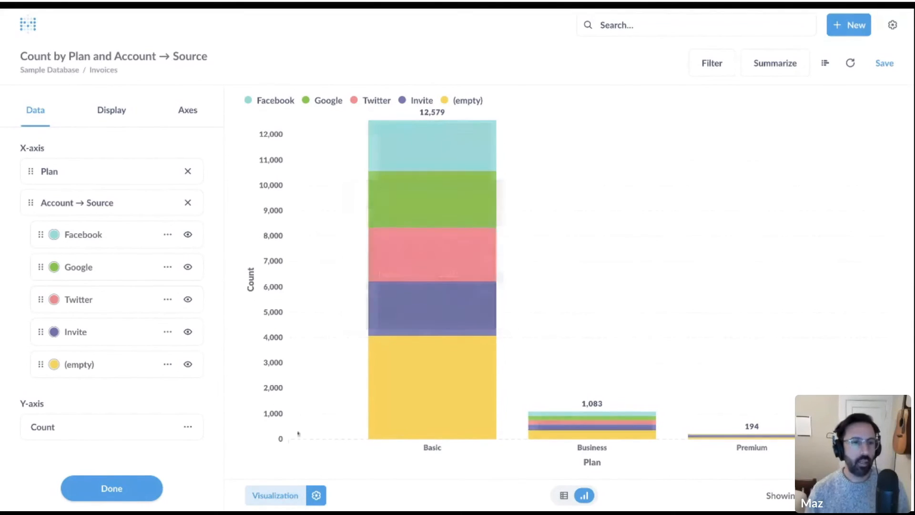
pyautogui.click(279, 500)
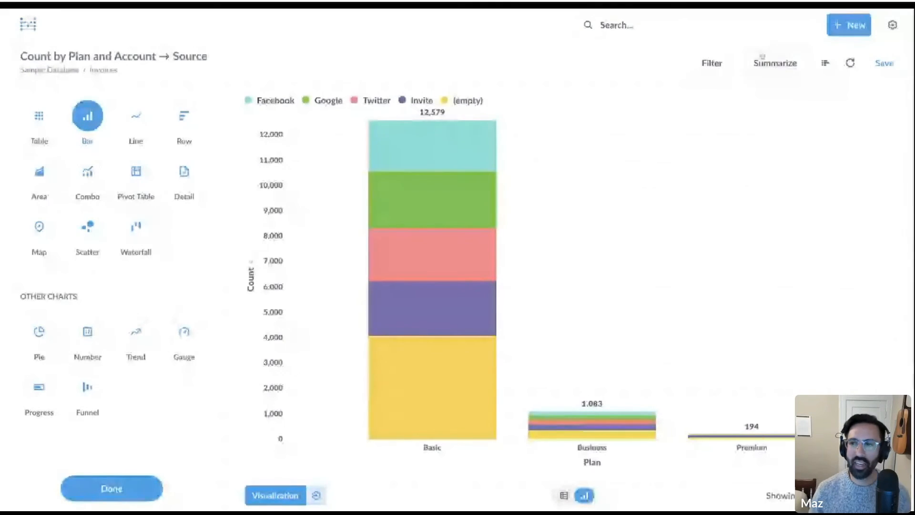
# Remove the Account → Source grouping and switch the invoice count by Plan to a pie chart
pyautogui.click(780, 58)
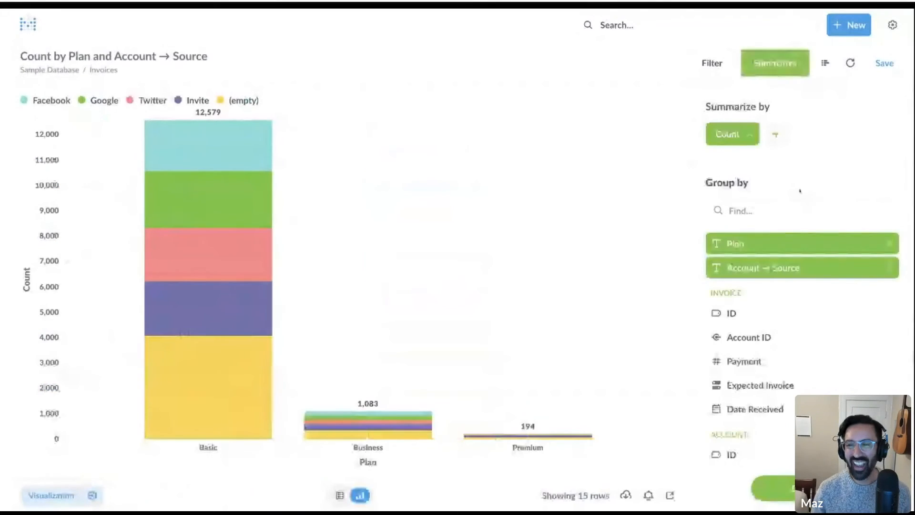
pyautogui.click(889, 268)
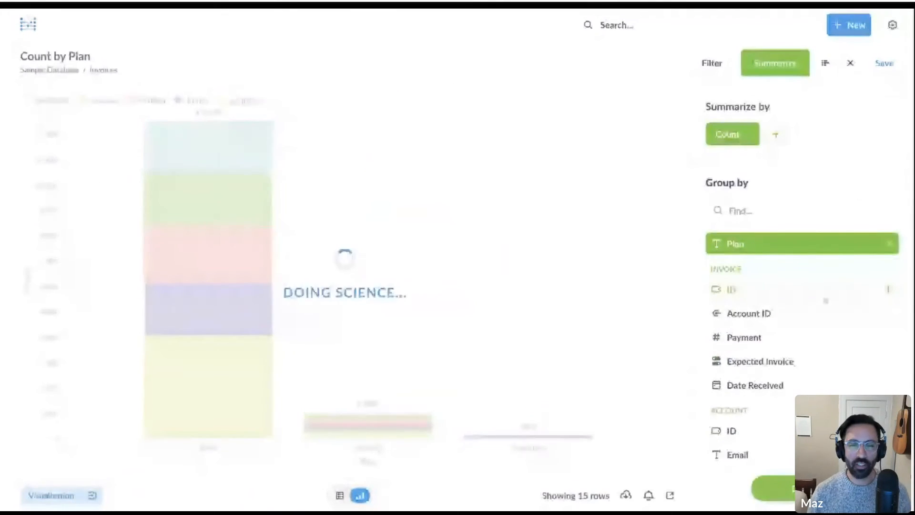
pyautogui.click(48, 496)
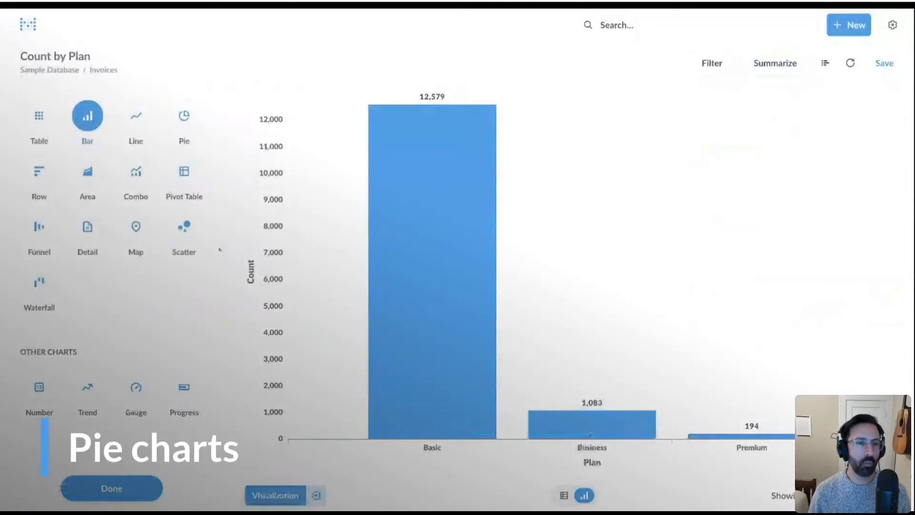
pyautogui.click(186, 126)
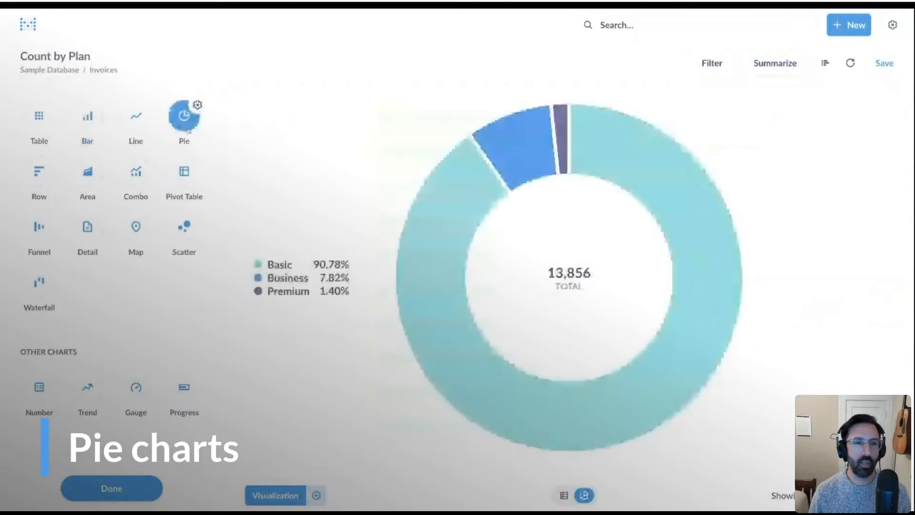
pyautogui.click(187, 126)
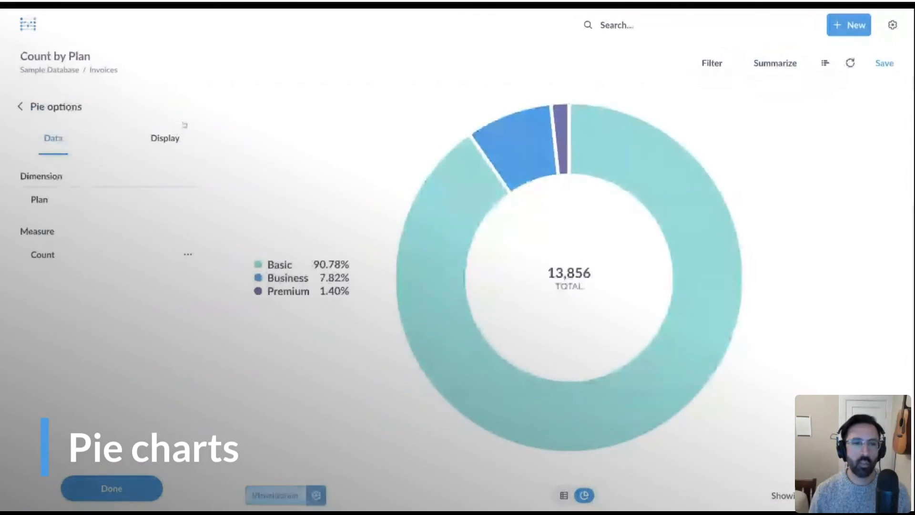
pyautogui.click(68, 109)
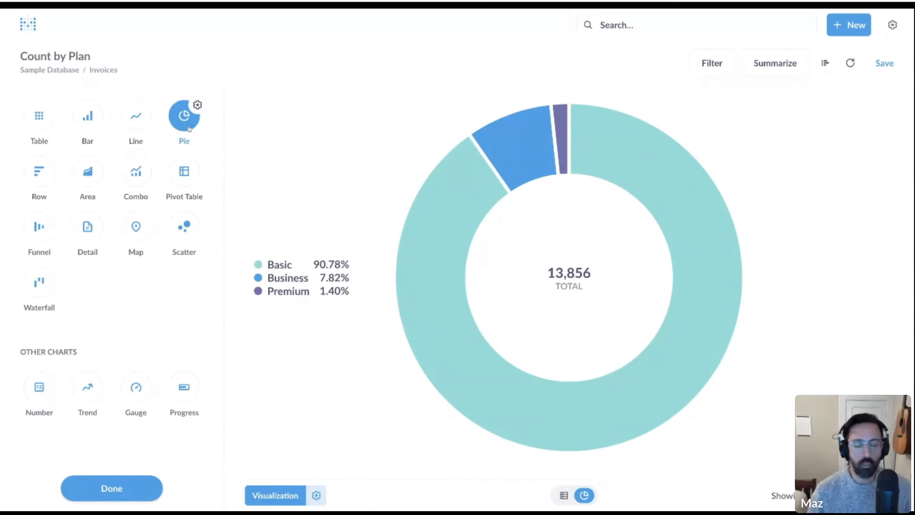
# Set the pie chart to show percentages on the chart and finish editing its display options
pyautogui.click(189, 128)
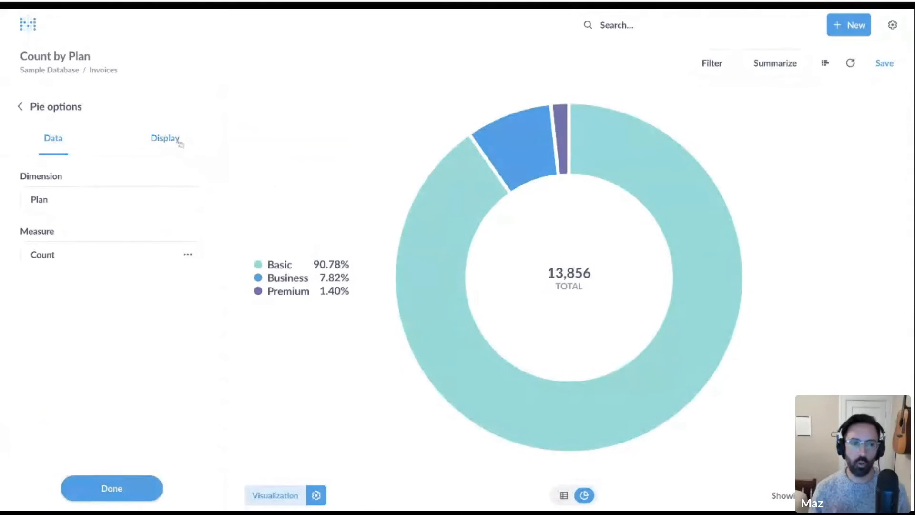
pyautogui.click(179, 141)
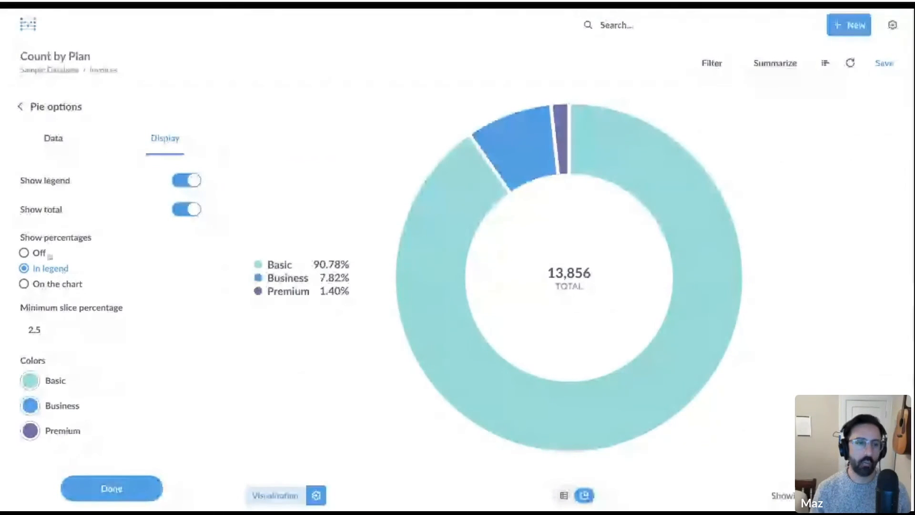
pyautogui.click(50, 255)
pyautogui.click(44, 283)
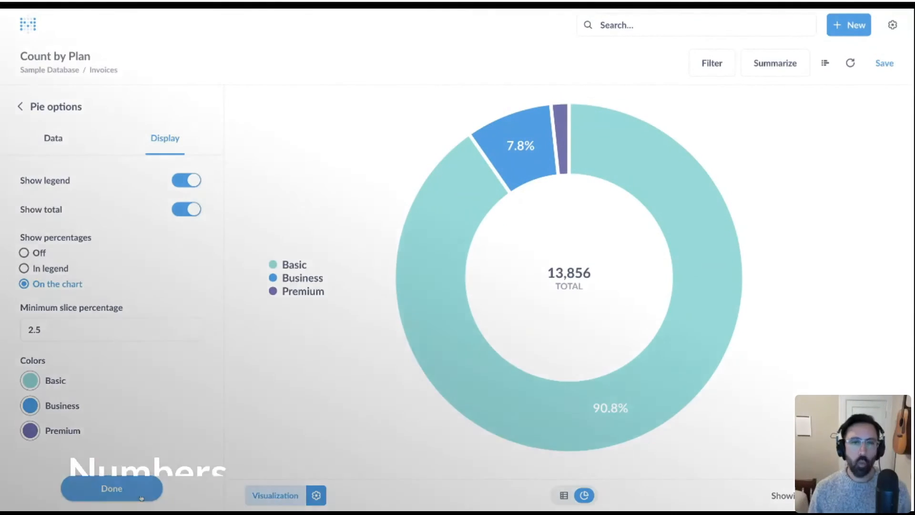
pyautogui.click(142, 498)
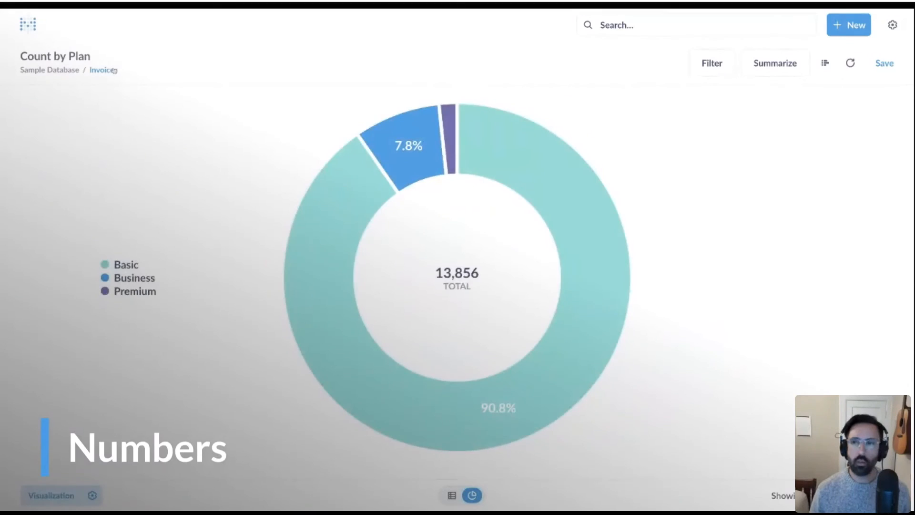
# Summarize the full Invoices table by Count without any grouping and visualize the result as a gauge
pyautogui.click(114, 70)
pyautogui.click(775, 60)
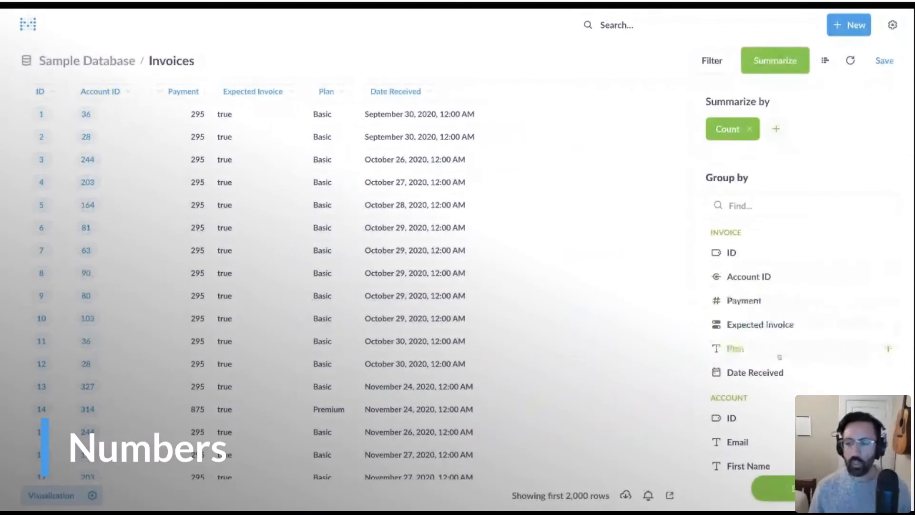
pyautogui.click(772, 489)
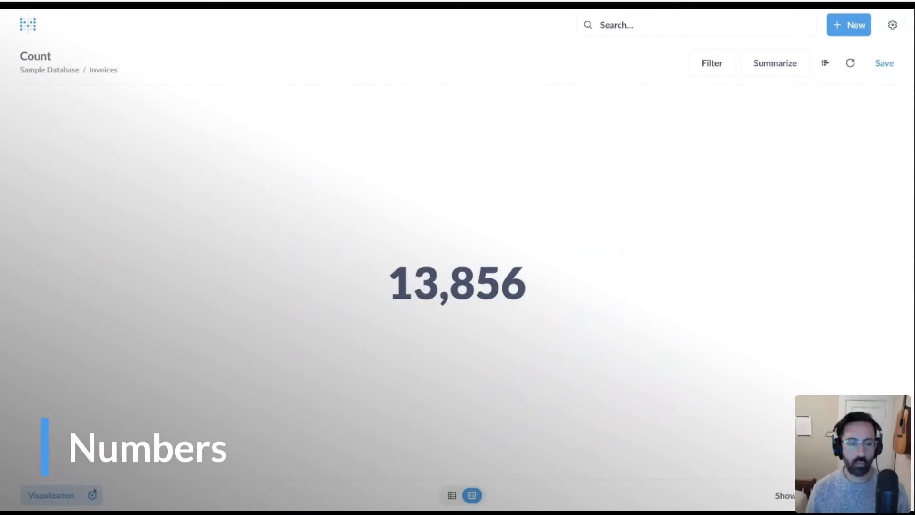
pyautogui.click(57, 498)
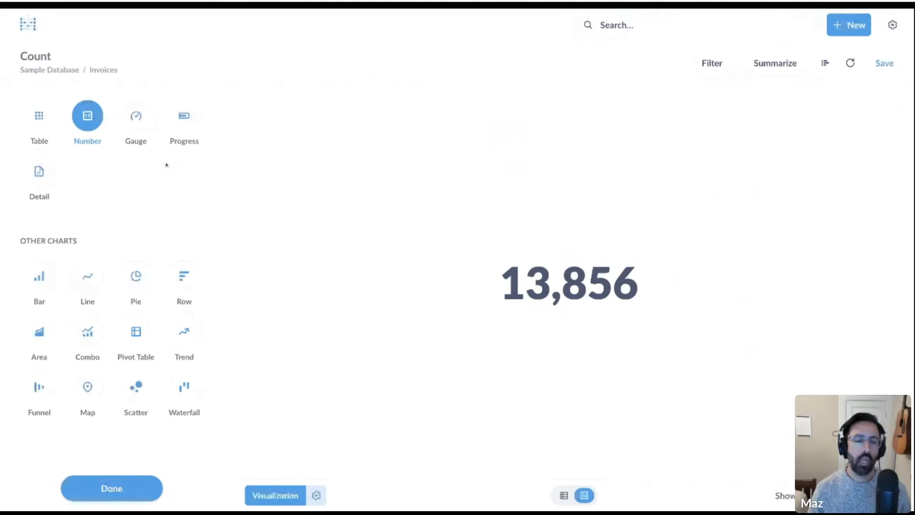
pyautogui.click(140, 126)
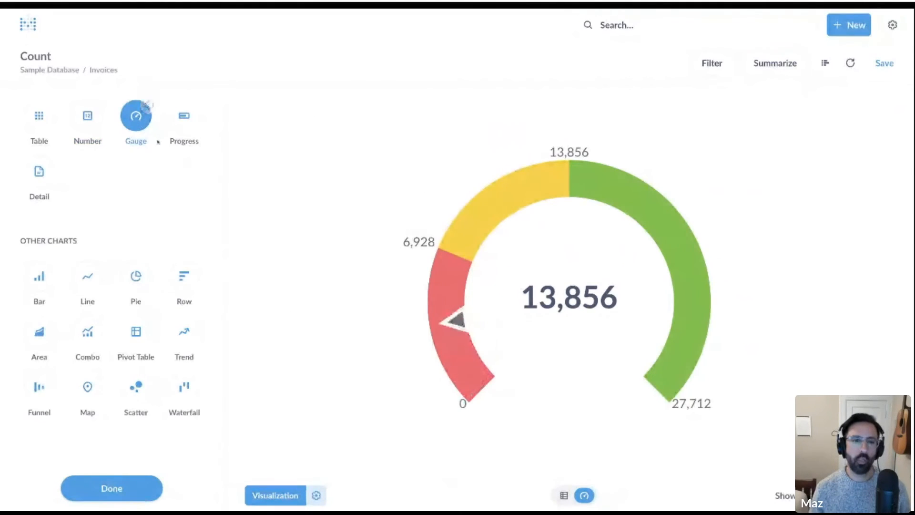
# Add a fourth range to the gauge and label the ranges Bad, Okay, Good and Great in ascending order
pyautogui.click(146, 104)
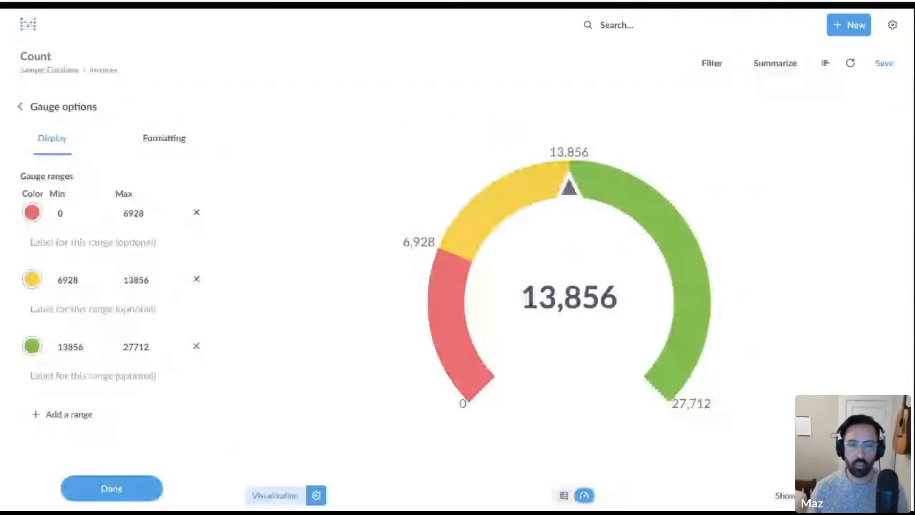
pyautogui.click(91, 415)
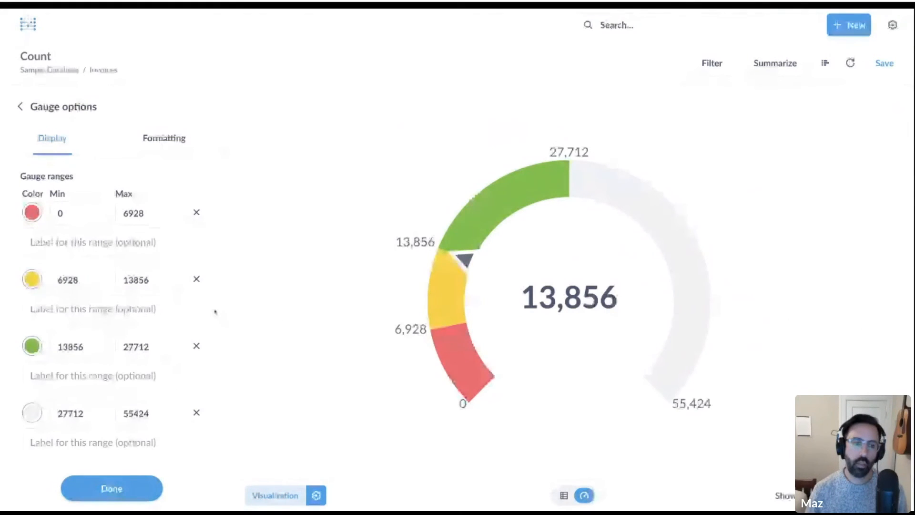
pyautogui.click(128, 244)
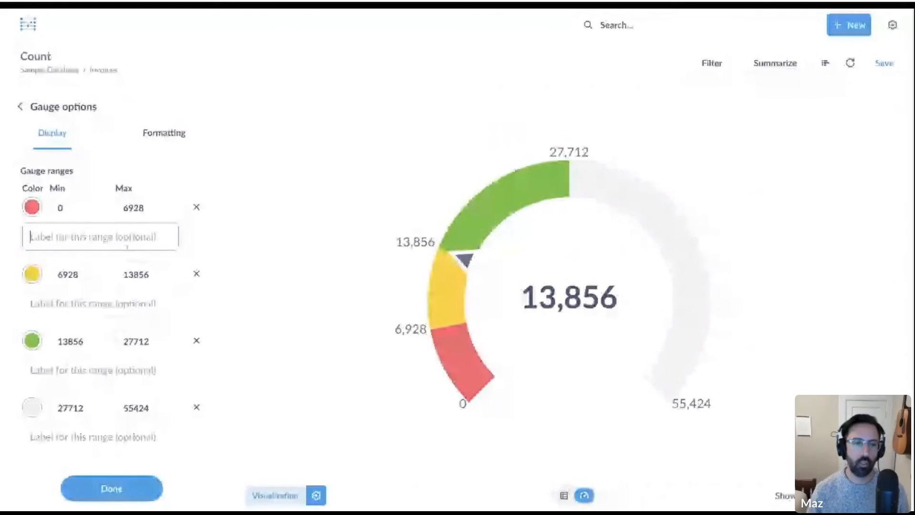
pyautogui.write('Bad')
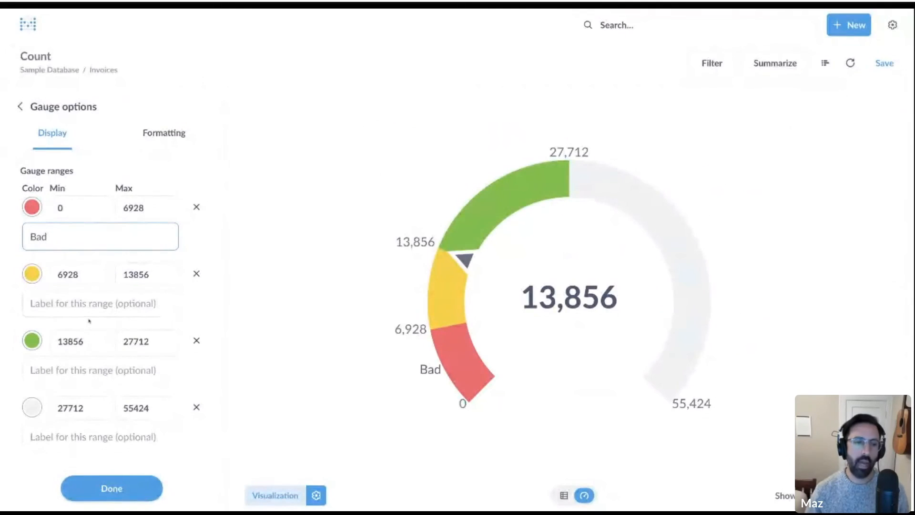
pyautogui.click(89, 303)
pyautogui.write('Okay')
pyautogui.click(89, 370)
pyautogui.write('Good')
pyautogui.click(89, 436)
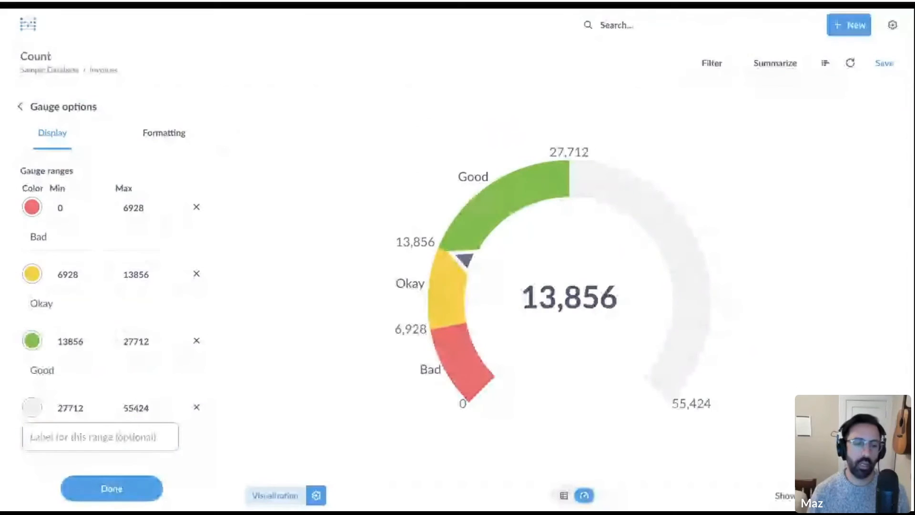
pyautogui.write('Great')
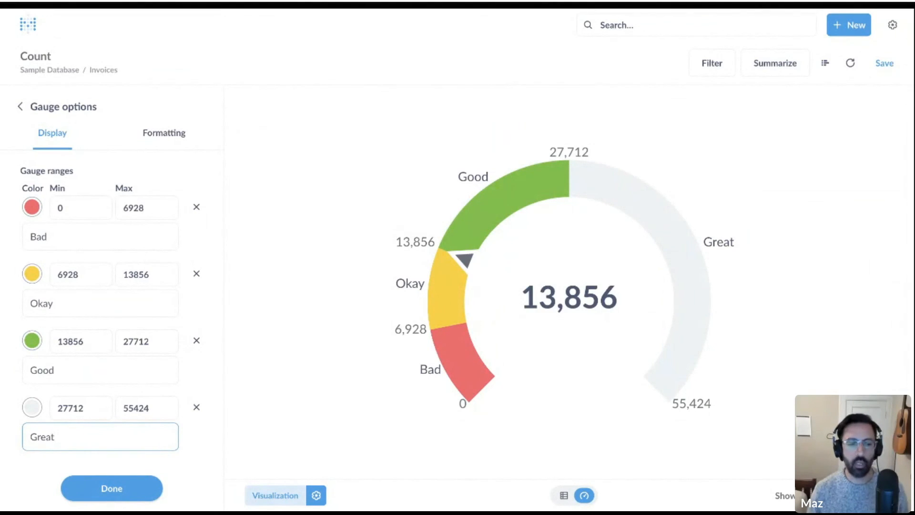
# Remove the Great range from the gauge and switch the invoice count to a progress bar
pyautogui.click(197, 407)
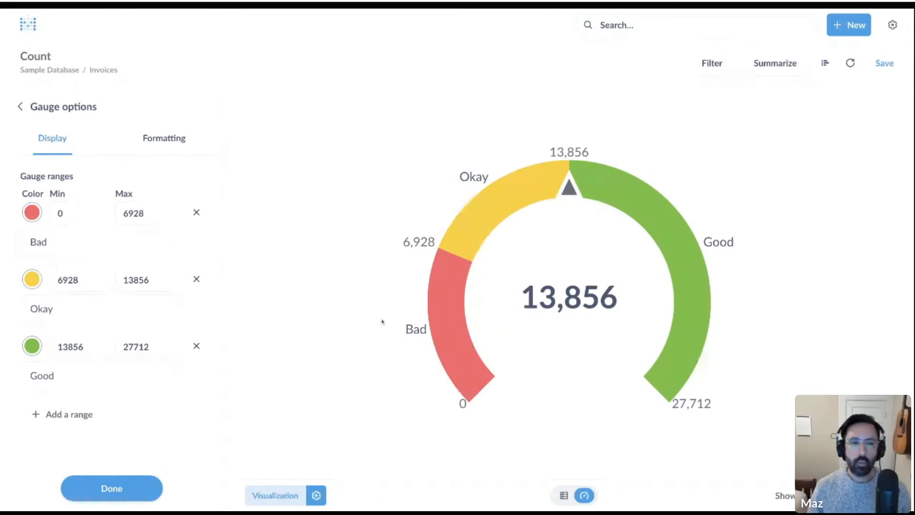
pyautogui.click(50, 106)
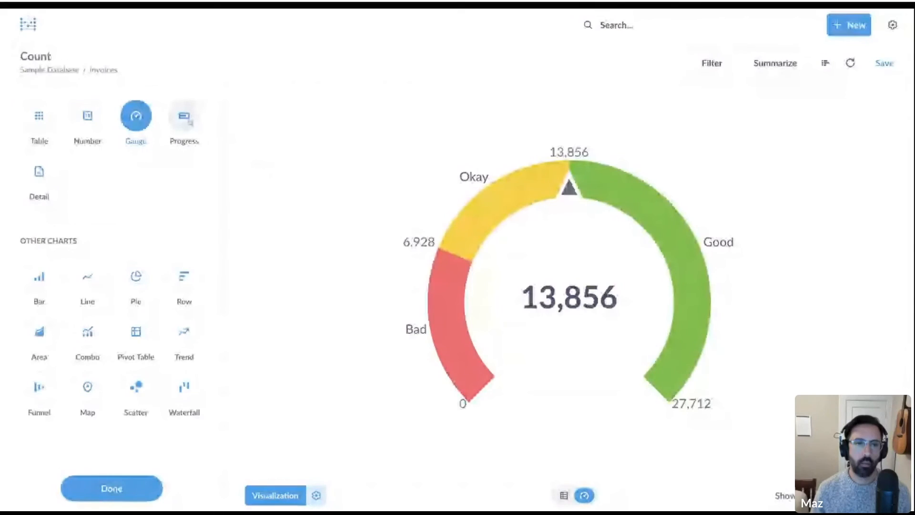
pyautogui.click(190, 123)
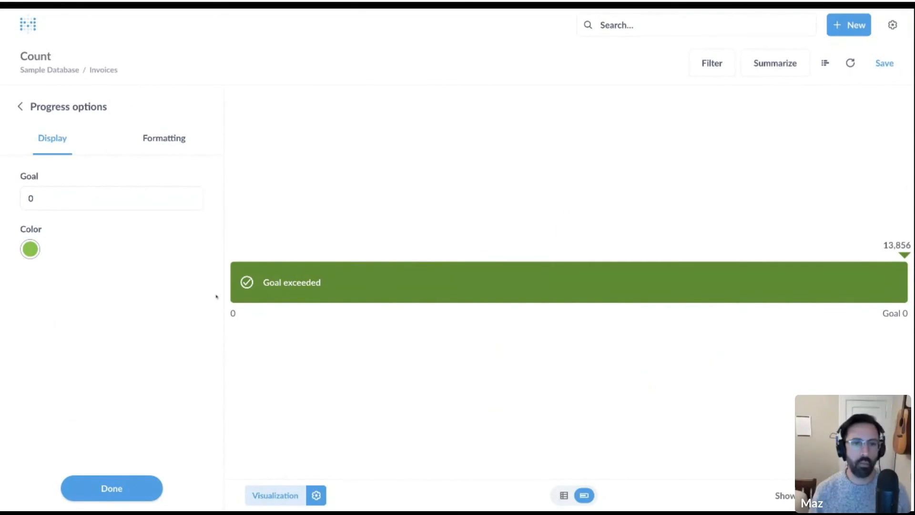
pyautogui.click(50, 109)
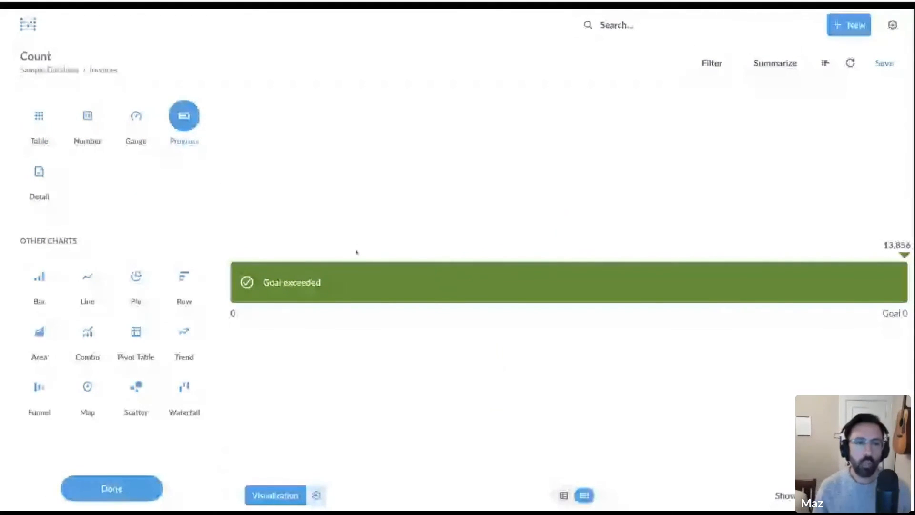
# Open the Accounts table from the Sample Database, look across its columns and visualize it as a map
pyautogui.click(71, 72)
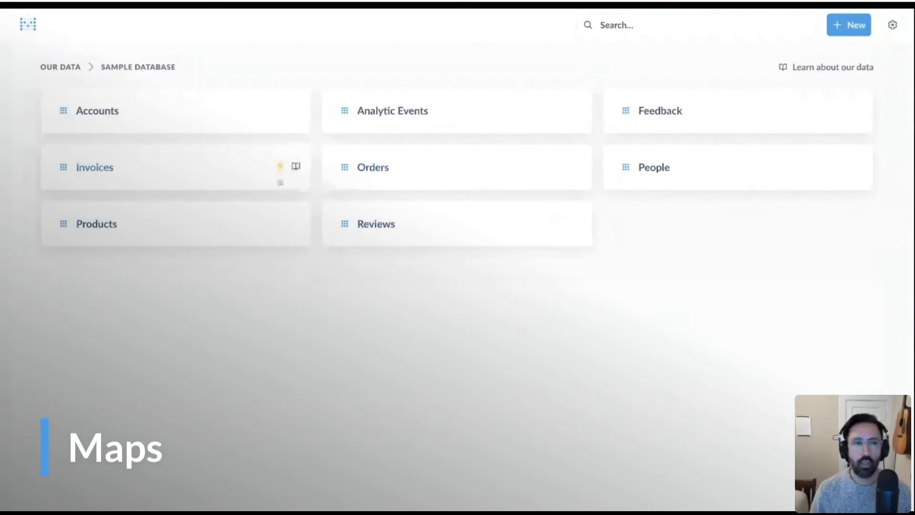
pyautogui.click(197, 124)
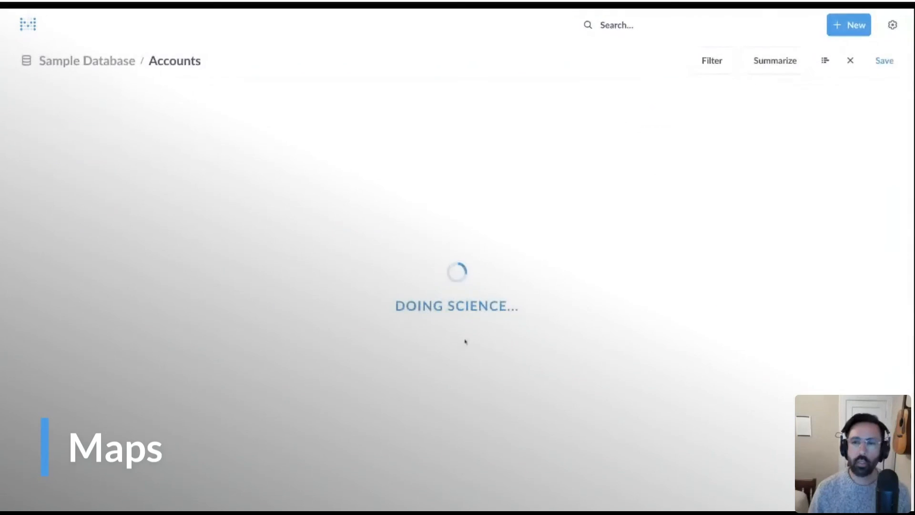
pyautogui.hscroll(6, 496, 319)
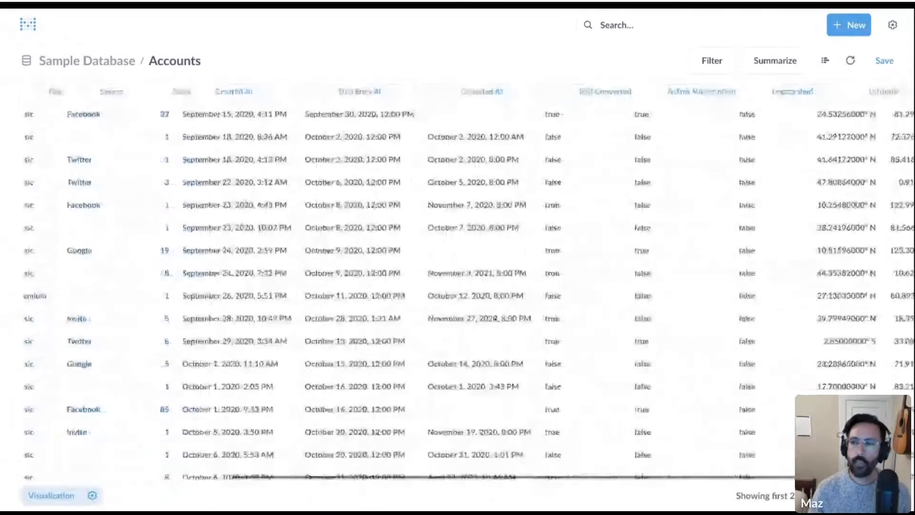
pyautogui.hscroll(-6, 501, 313)
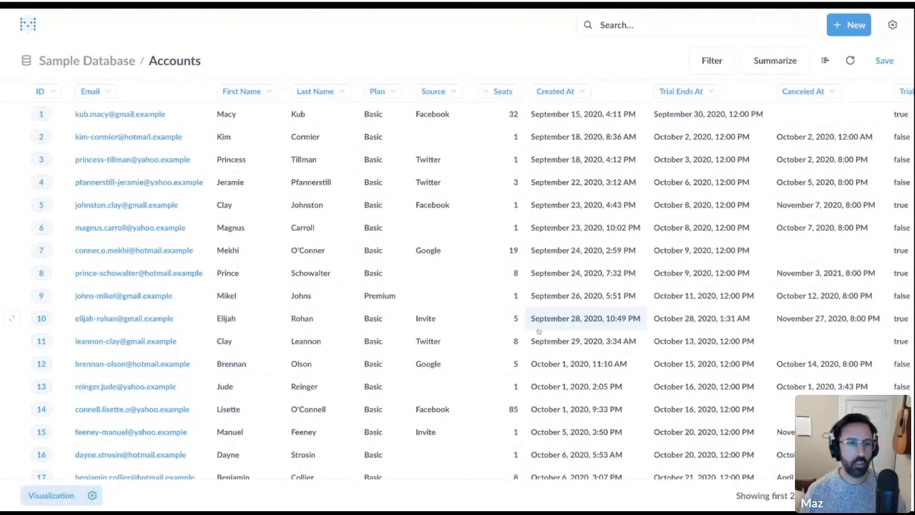
pyautogui.click(51, 495)
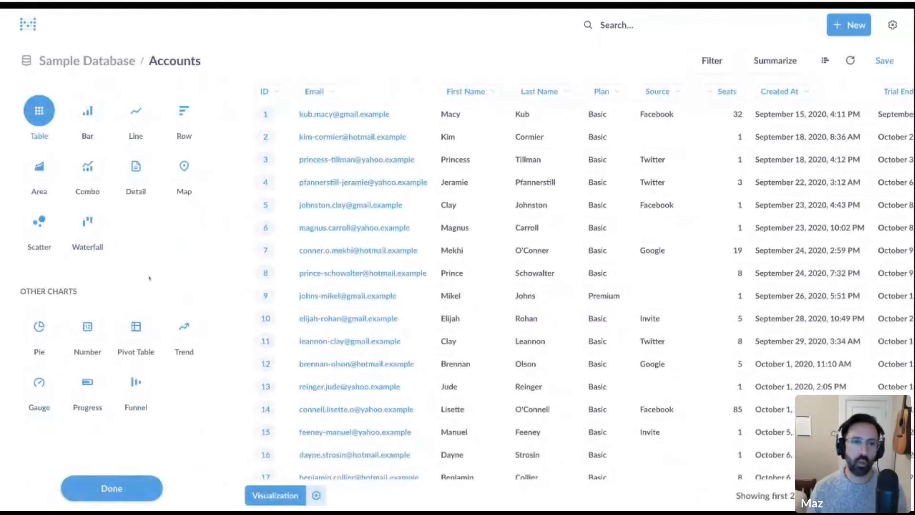
pyautogui.click(181, 169)
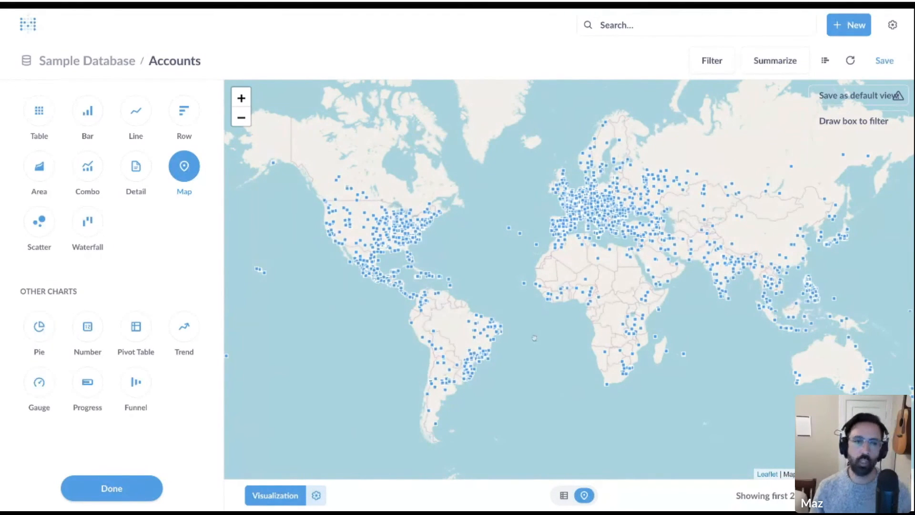
# Change the Accounts map type to Grid map in the map options
pyautogui.click(197, 154)
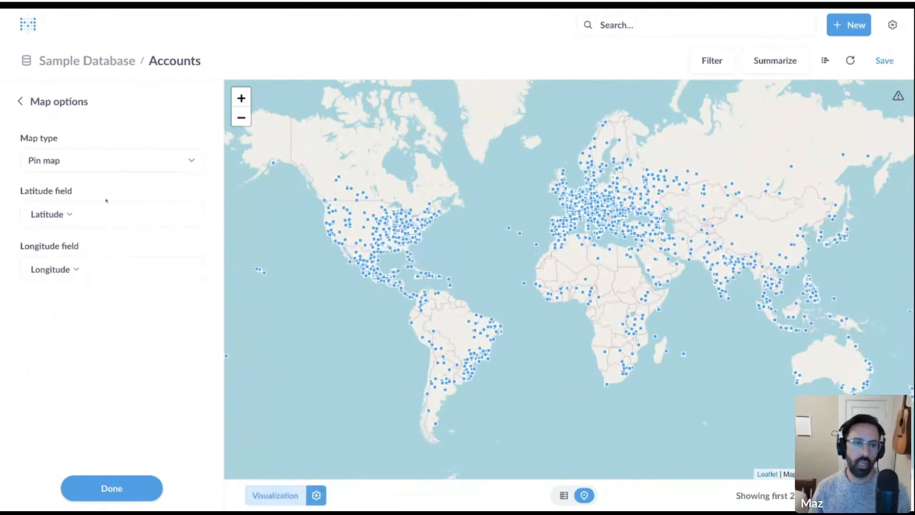
pyautogui.click(82, 160)
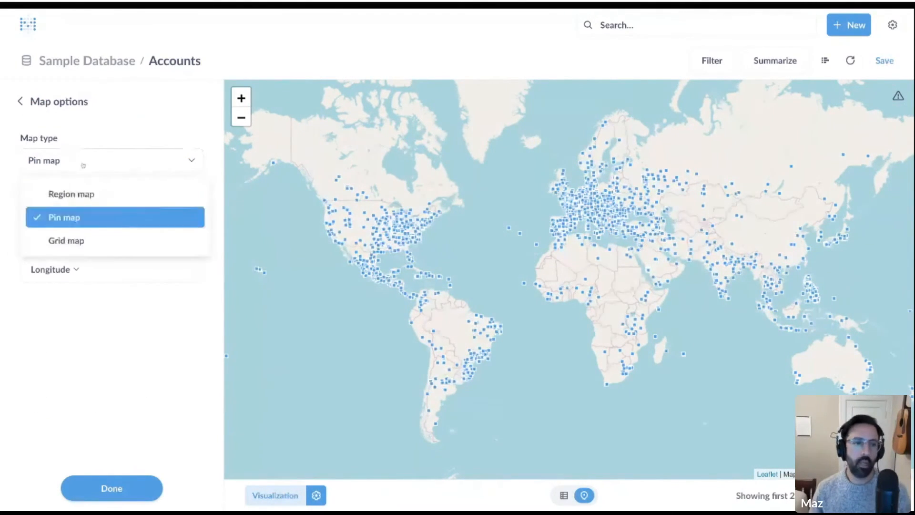
pyautogui.click(105, 239)
pyautogui.click(73, 170)
pyautogui.click(116, 137)
pyautogui.click(71, 106)
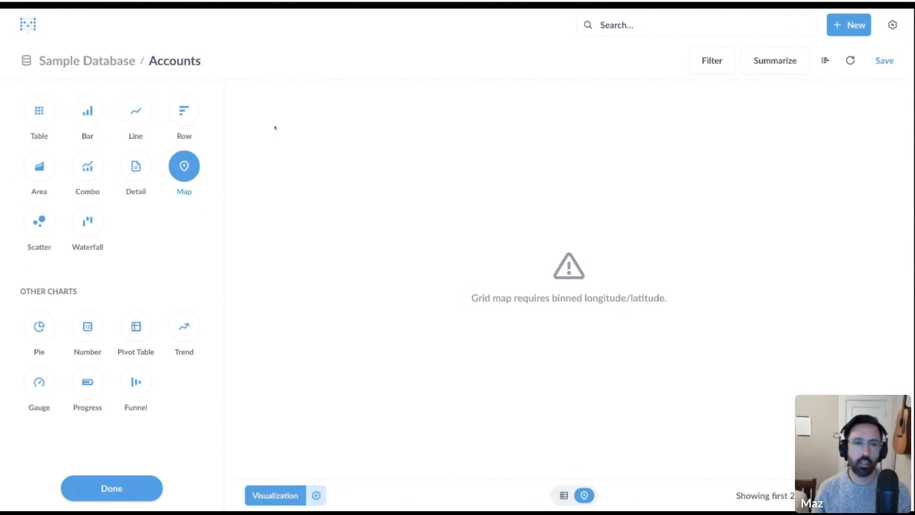
pyautogui.click(192, 181)
# Summarize Accounts by Count, grouped by auto-binned Latitude and Longitude
pyautogui.click(798, 71)
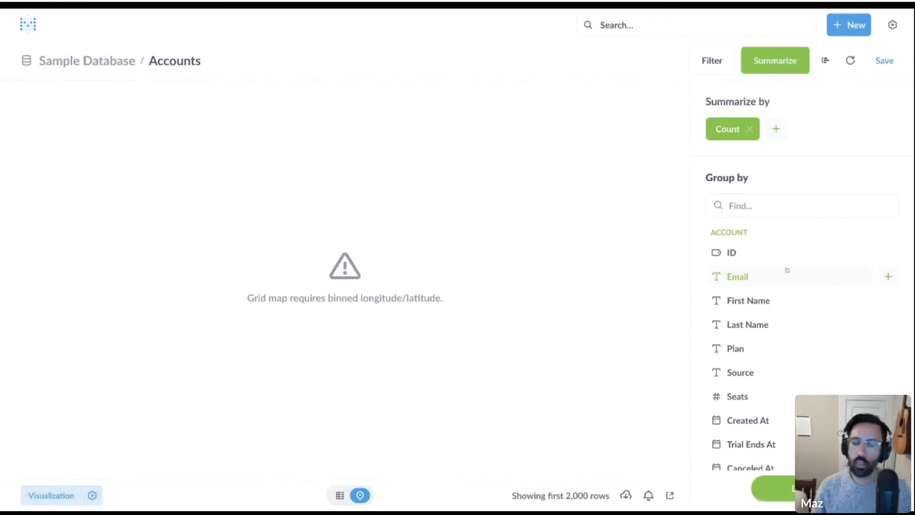
pyautogui.scroll(-4, 787, 269)
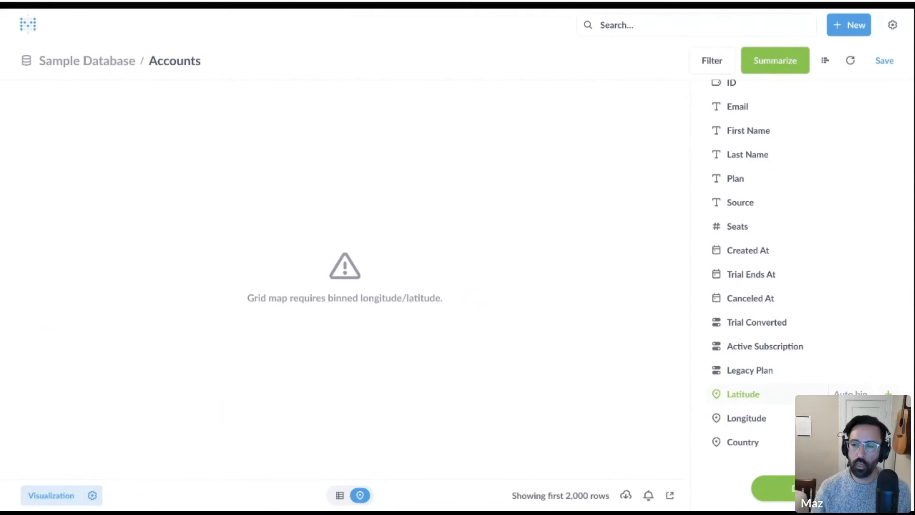
pyautogui.click(743, 394)
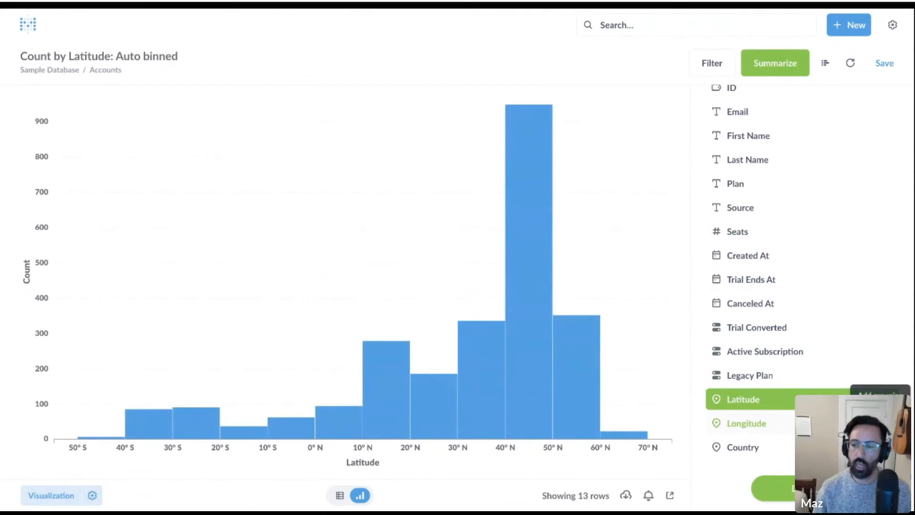
pyautogui.click(886, 423)
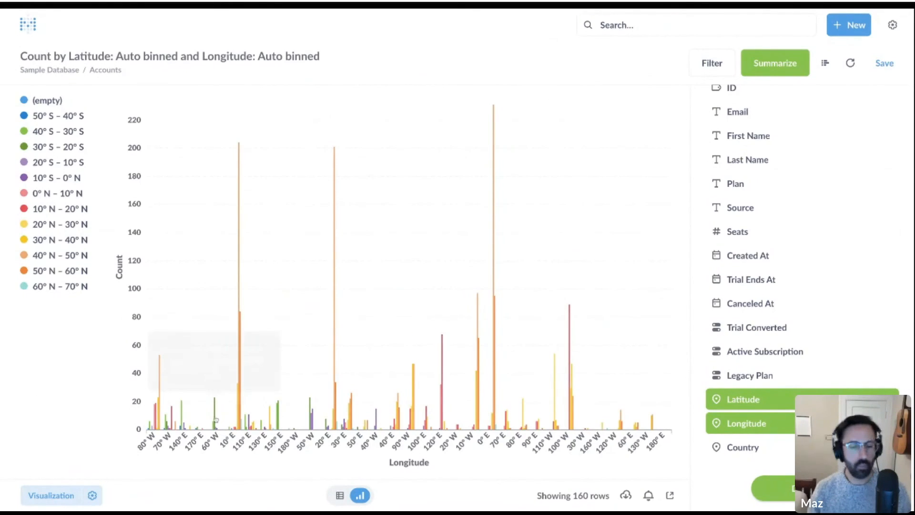
# Visualize the binned account count as a map, open its map options and inspect the grid cells
pyautogui.click(51, 495)
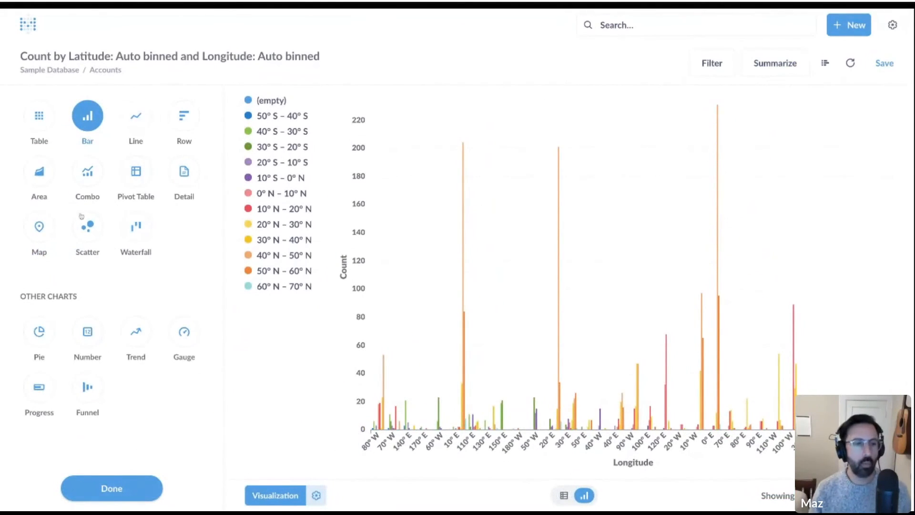
pyautogui.click(39, 226)
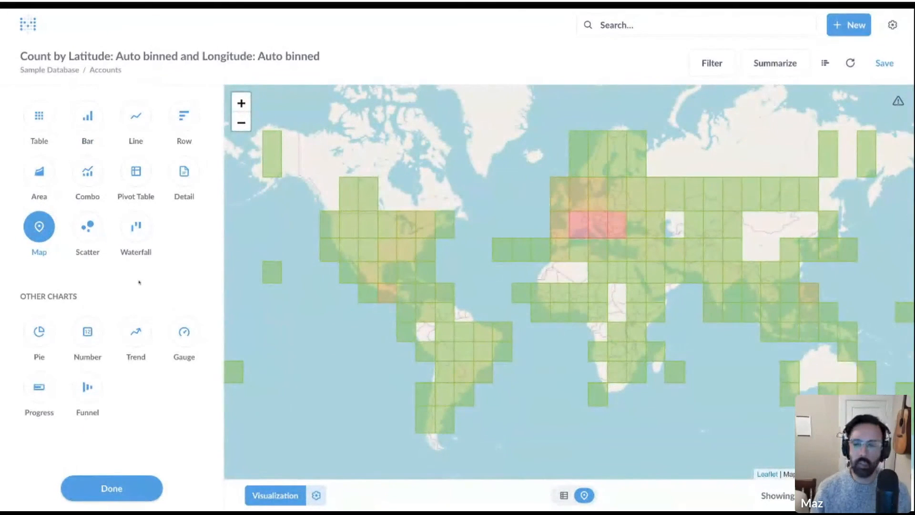
pyautogui.click(44, 243)
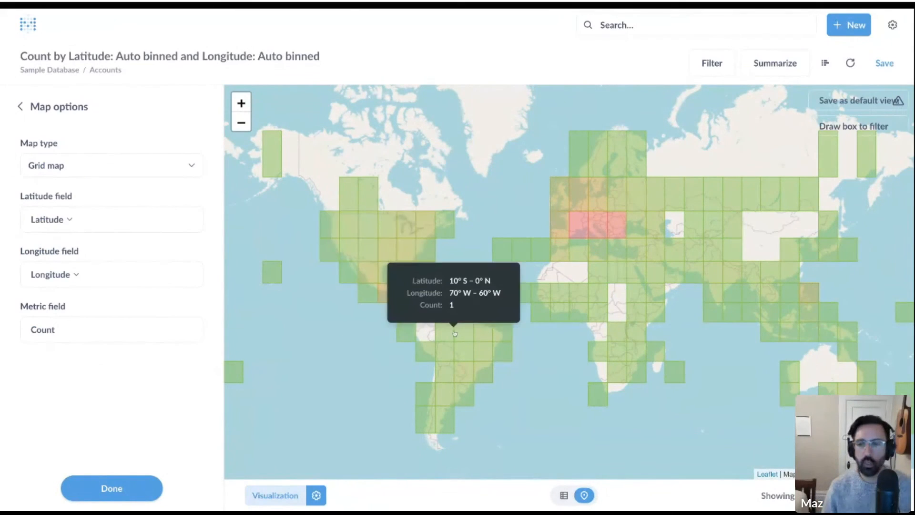
pyautogui.moveTo(599, 228)
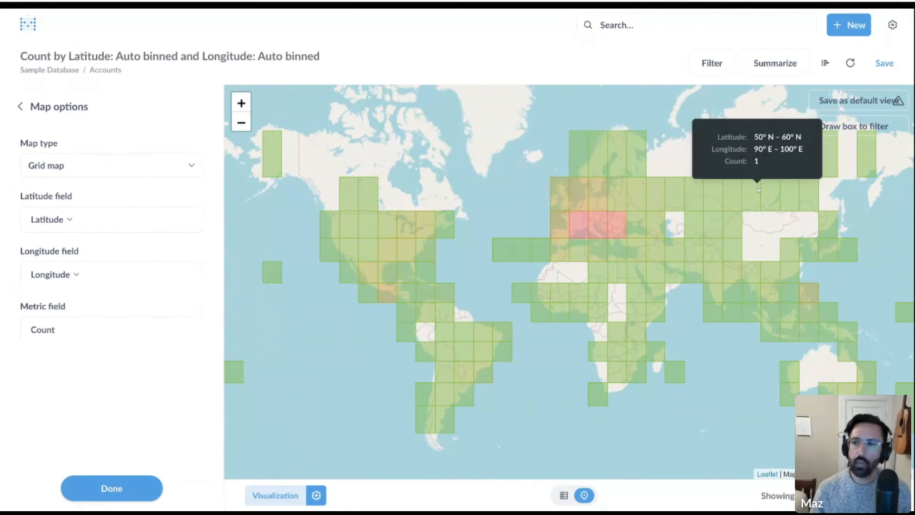
# Change the account count grouping to bin both Latitude and Longitude every 20 degrees
pyautogui.click(793, 75)
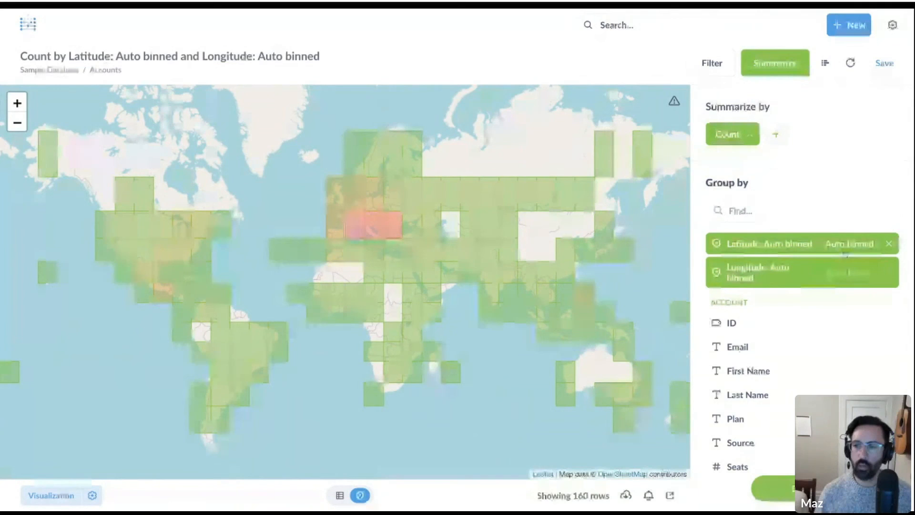
pyautogui.click(847, 247)
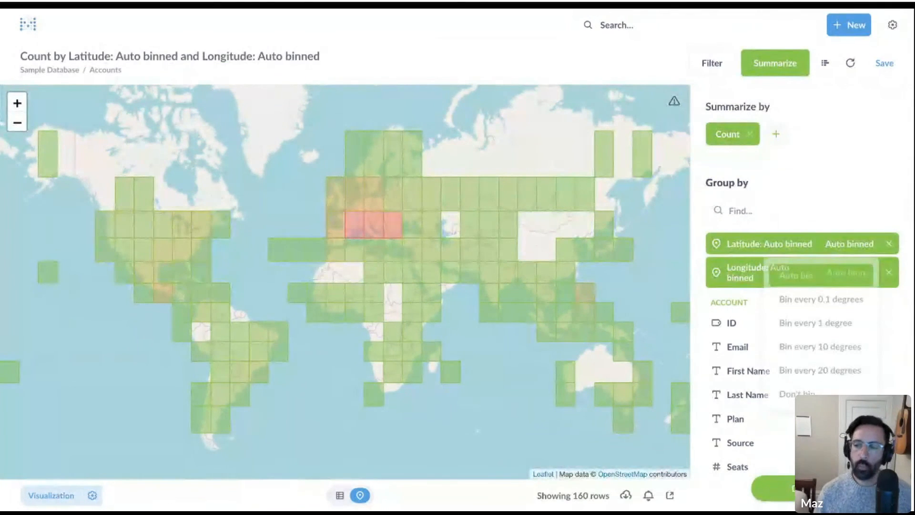
pyautogui.click(829, 371)
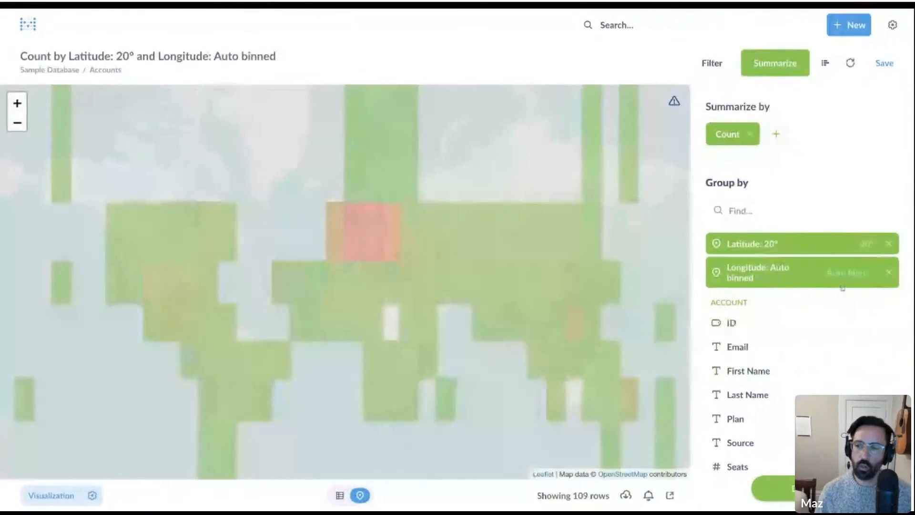
pyautogui.click(846, 272)
pyautogui.click(842, 398)
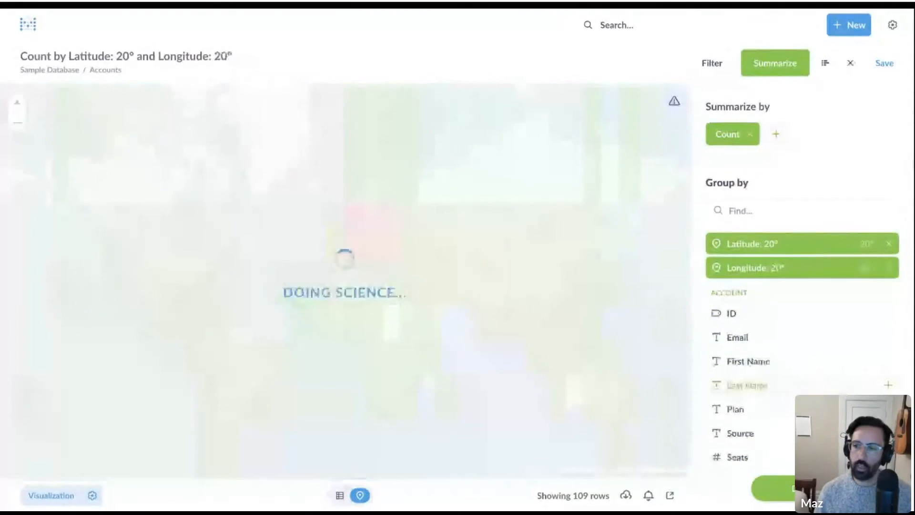
# Set the Latitude and Longitude groupings to bin every 1 degree
pyautogui.click(865, 244)
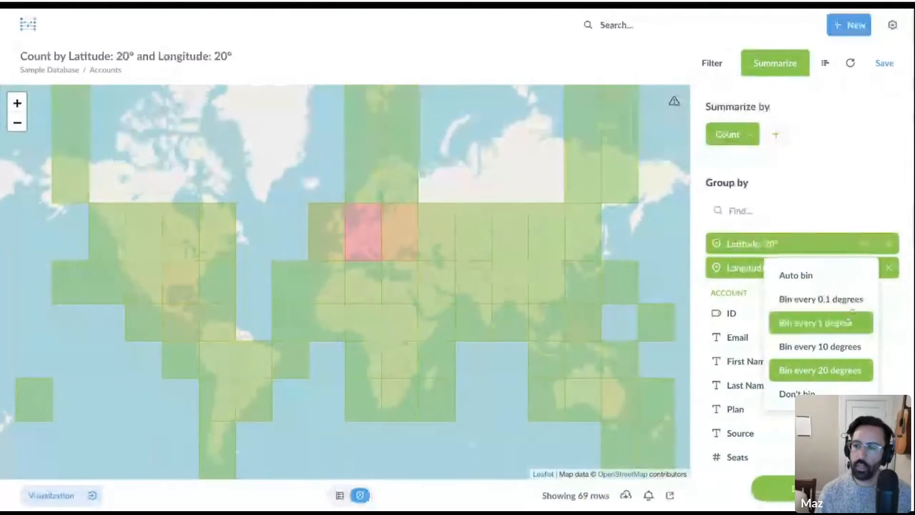
pyautogui.click(849, 322)
pyautogui.click(870, 269)
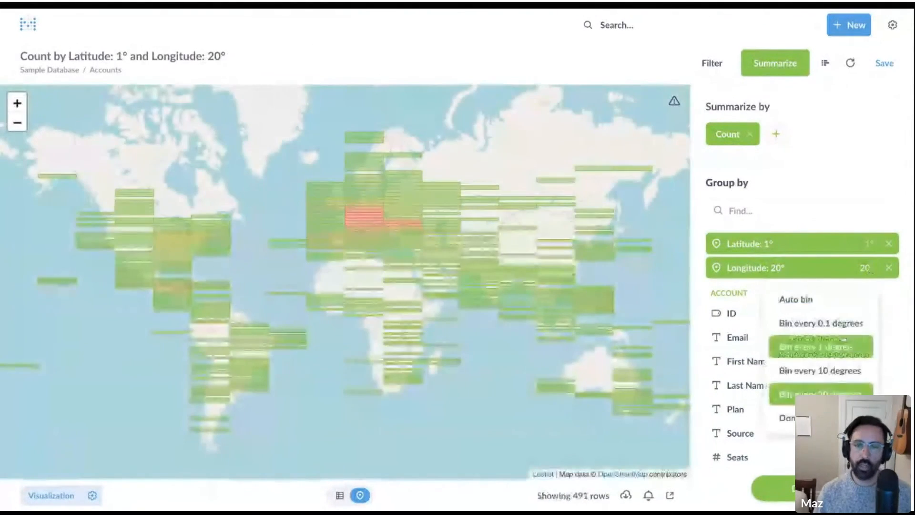
pyautogui.click(838, 344)
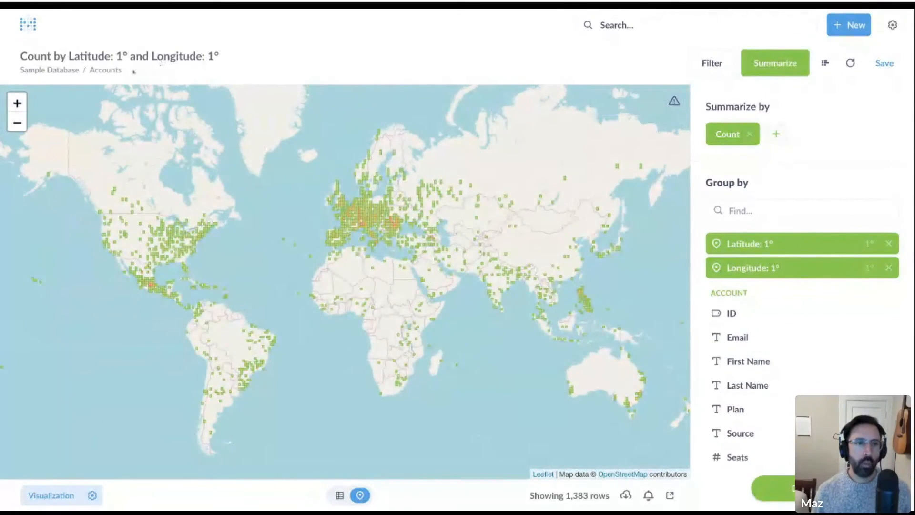
# Return to the Accounts table and show the distribution of accounts by Country
pyautogui.click(102, 72)
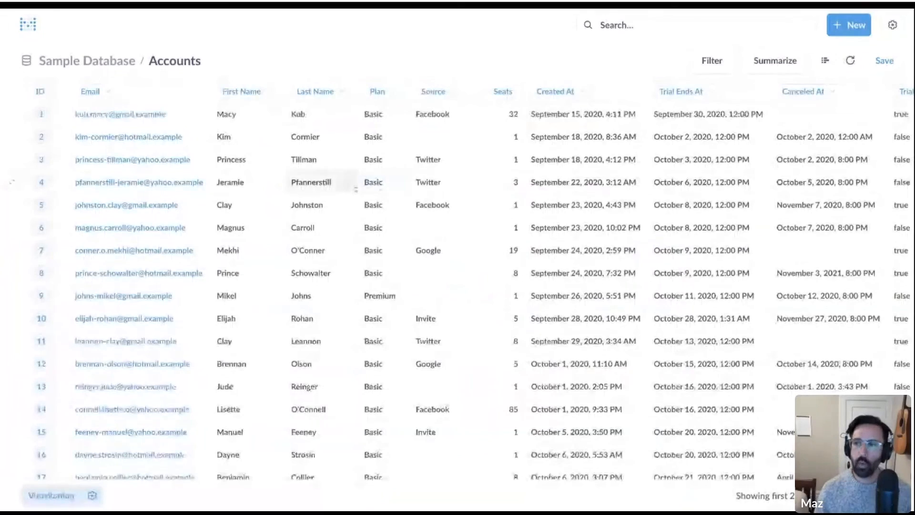
pyautogui.hscroll(5, 391, 186)
pyautogui.hscroll(5, 413, 181)
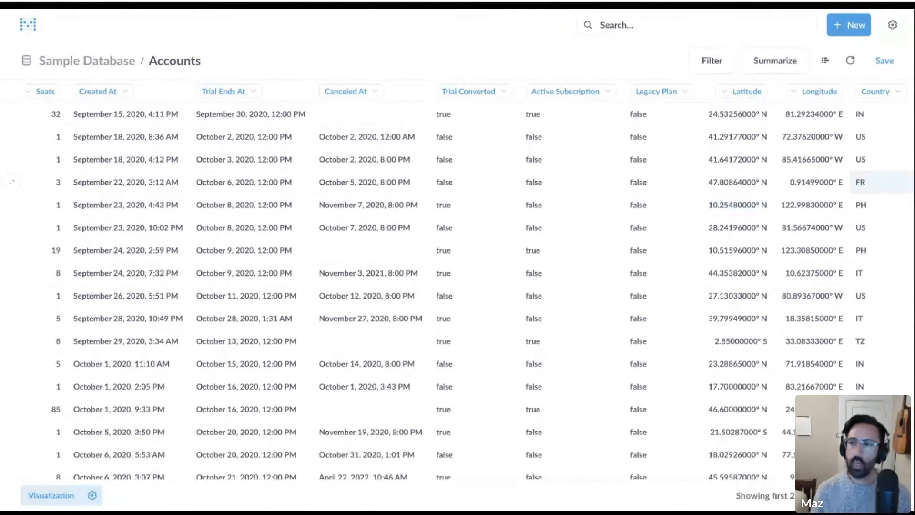
pyautogui.click(882, 93)
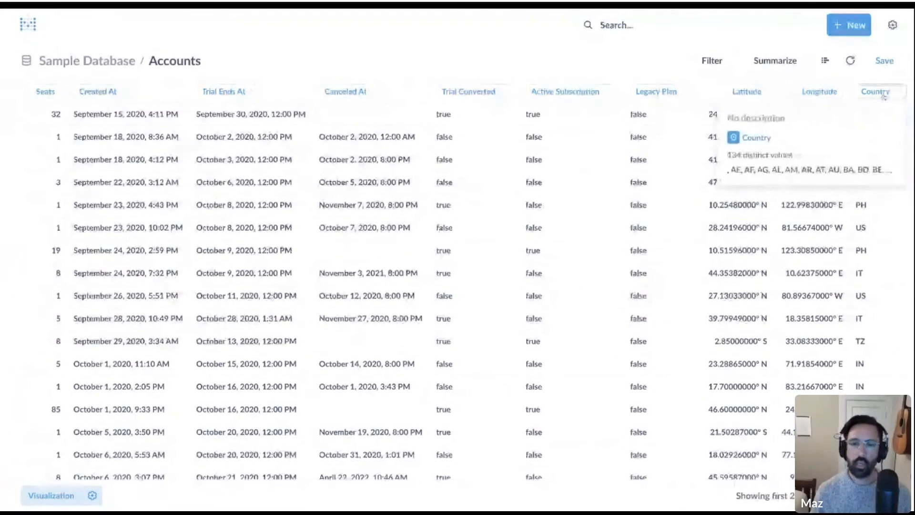
pyautogui.click(832, 171)
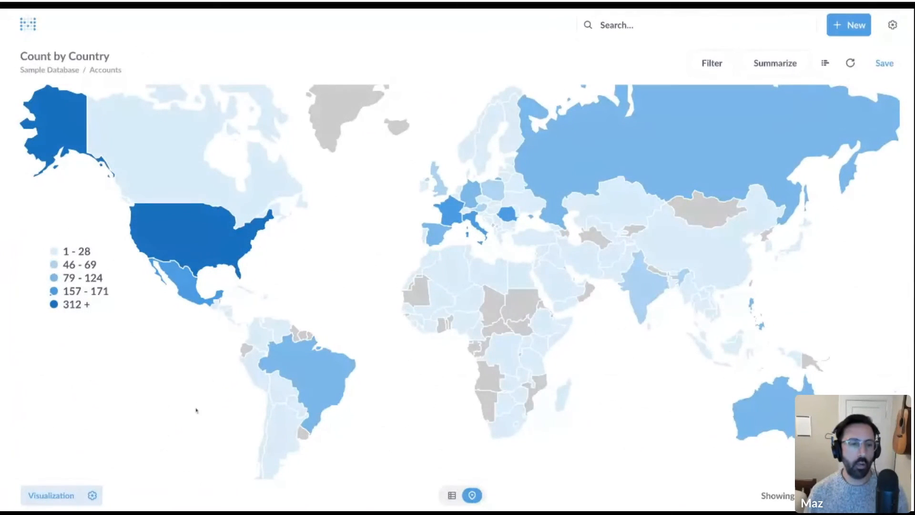
# Review the map type and region map choices for Count by Country, and open the custom map settings
pyautogui.click(93, 495)
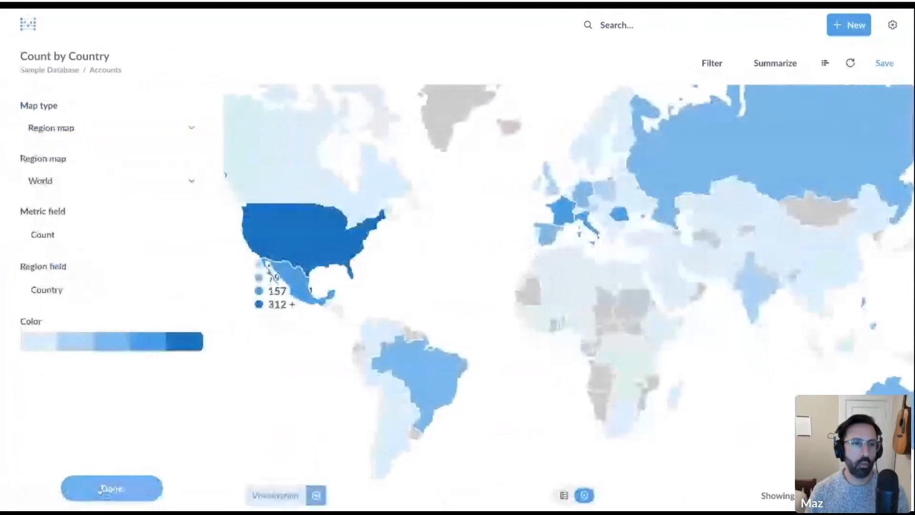
pyautogui.click(115, 128)
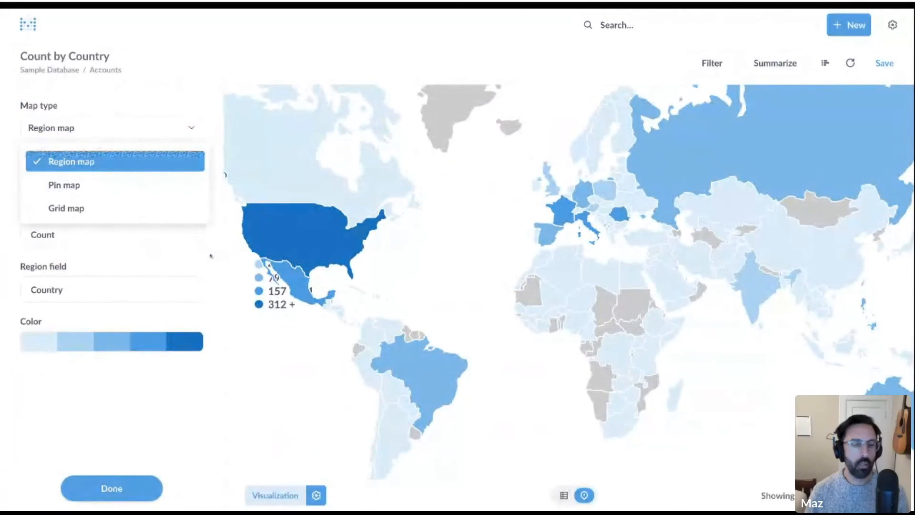
pyautogui.click(211, 256)
pyautogui.click(63, 178)
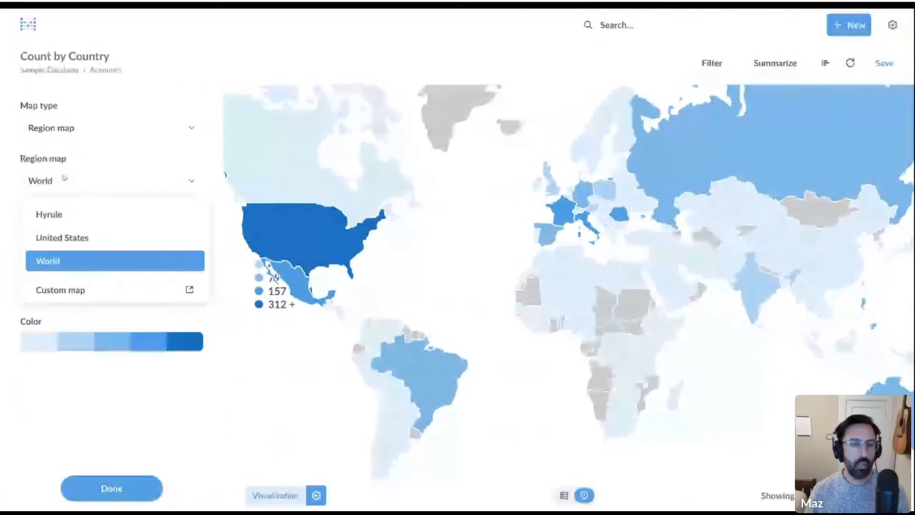
pyautogui.click(84, 294)
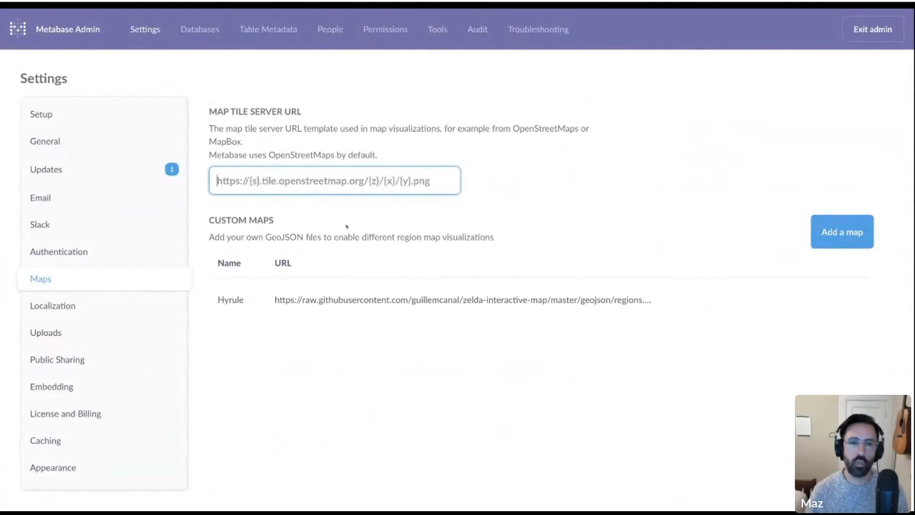
pyautogui.moveTo(327, 283)
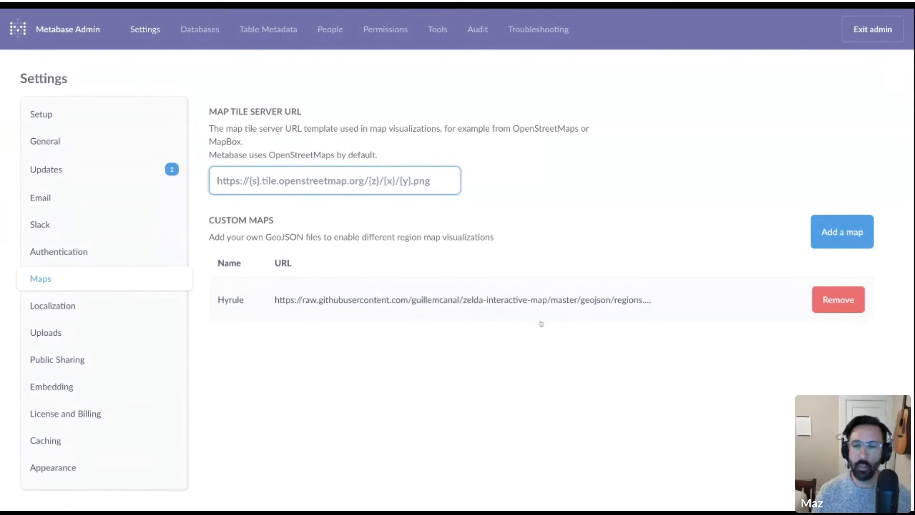
# Exit the admin settings and open the question "Shrines per region, Breath of the Wild" from Our analytics
pyautogui.click(868, 41)
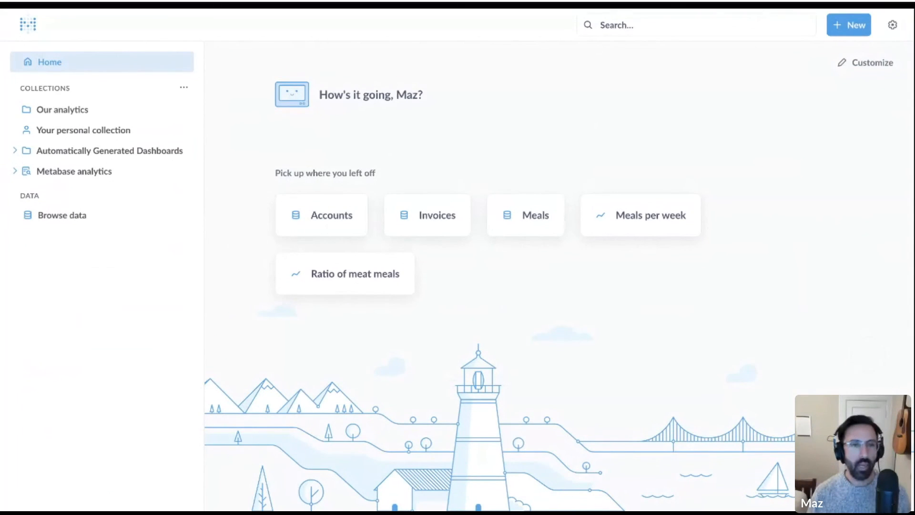
pyautogui.click(119, 110)
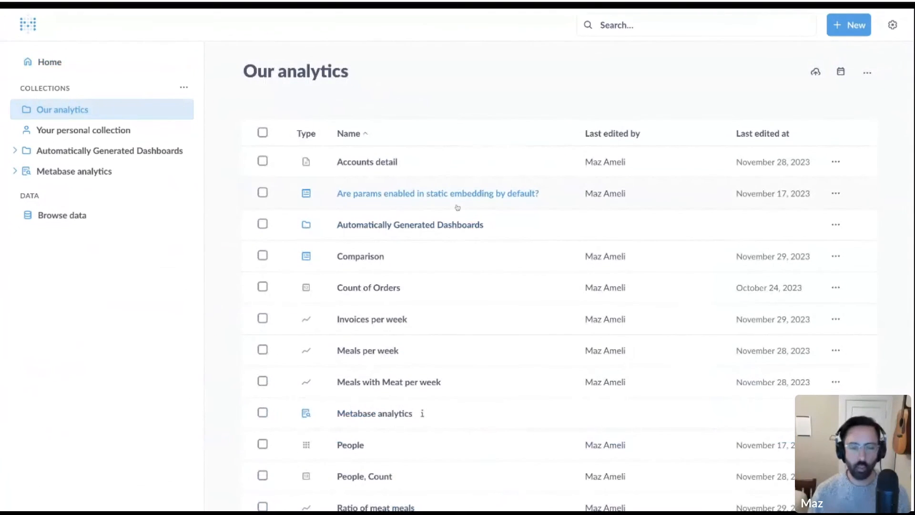
pyautogui.scroll(-2, 457, 207)
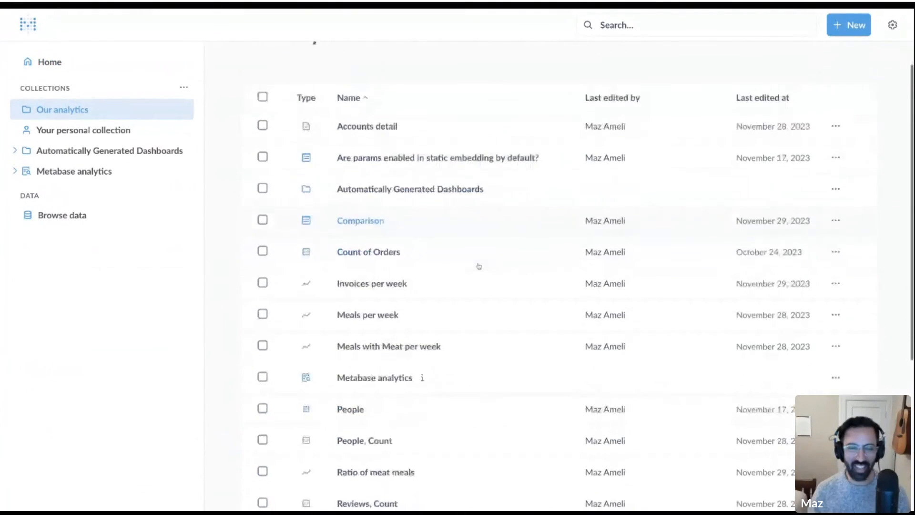
pyautogui.scroll(-2, 473, 292)
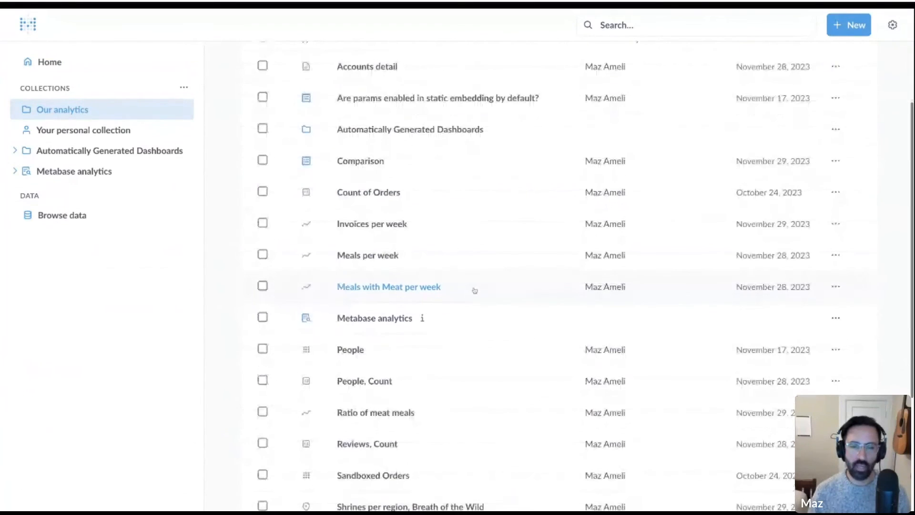
pyautogui.scroll(-1, 476, 289)
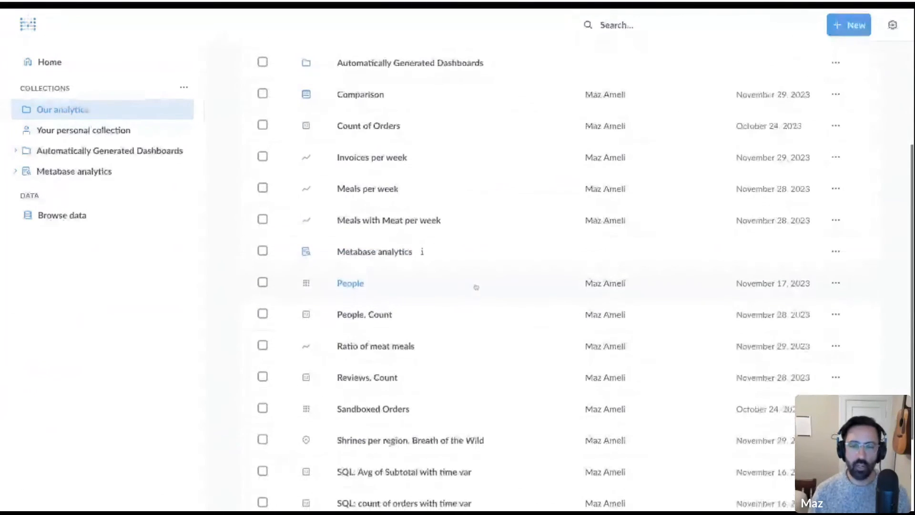
pyautogui.scroll(-3, 476, 286)
pyautogui.click(450, 327)
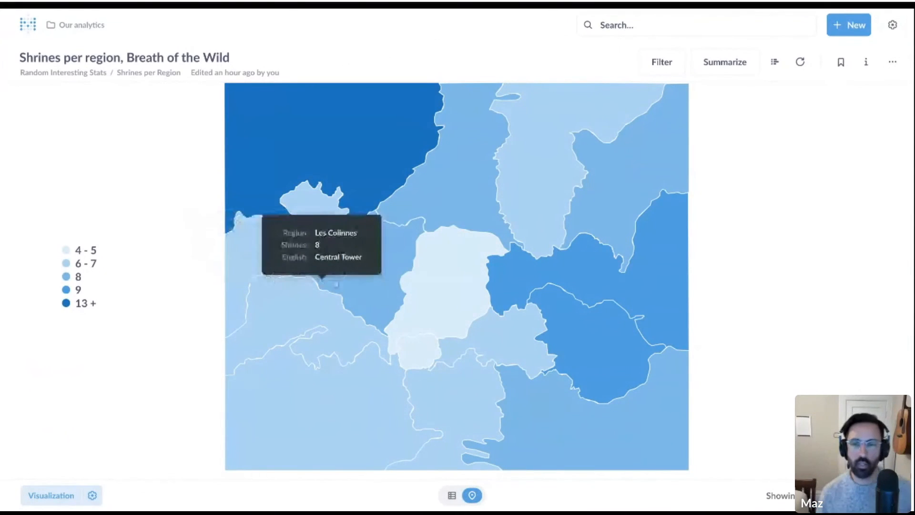
# Inspect the shrine counts of the map's regions, show the data as a table and open the map options
pyautogui.moveTo(408, 272)
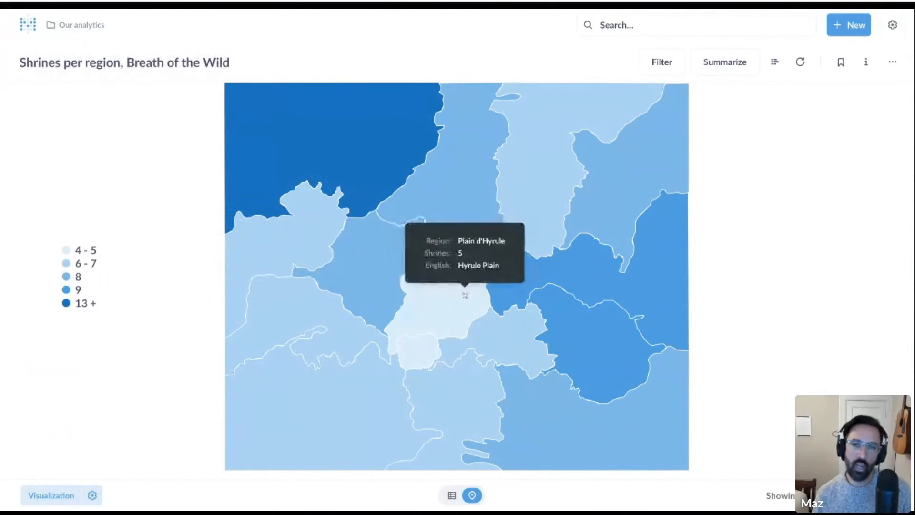
pyautogui.moveTo(370, 172)
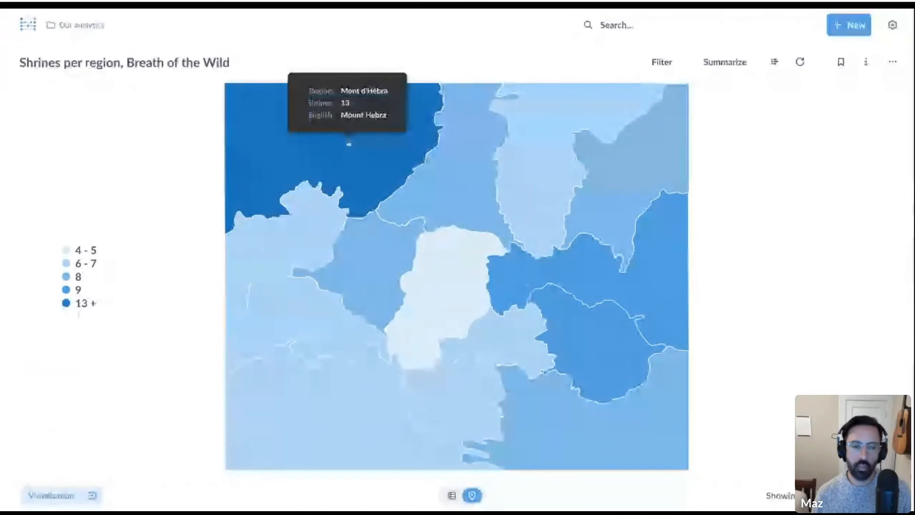
pyautogui.moveTo(302, 347)
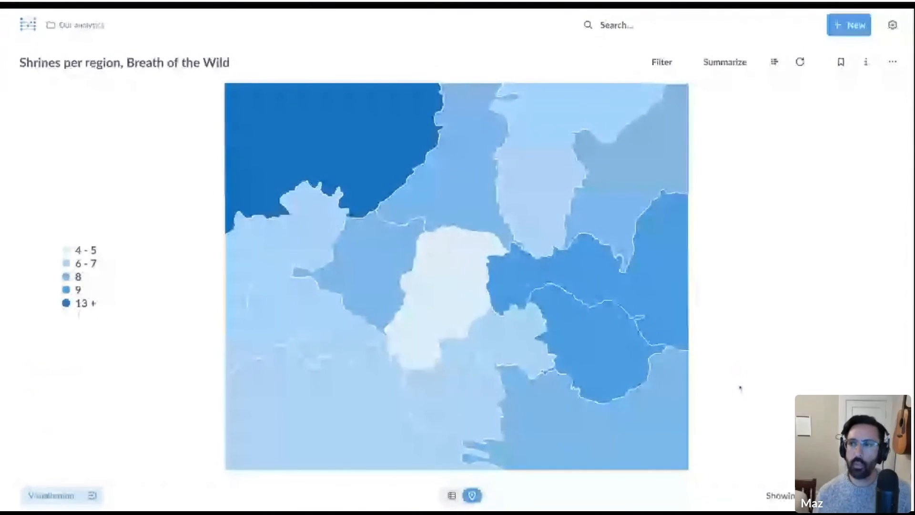
pyautogui.click(453, 497)
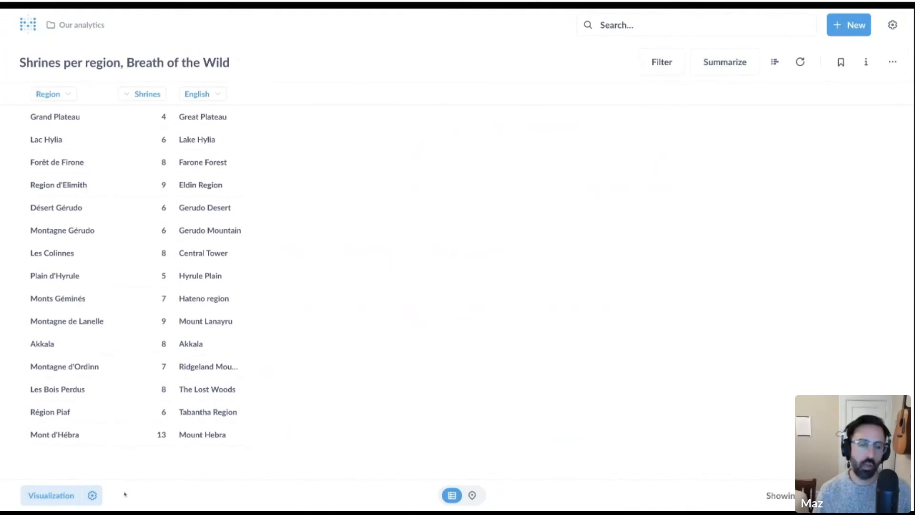
pyautogui.click(93, 495)
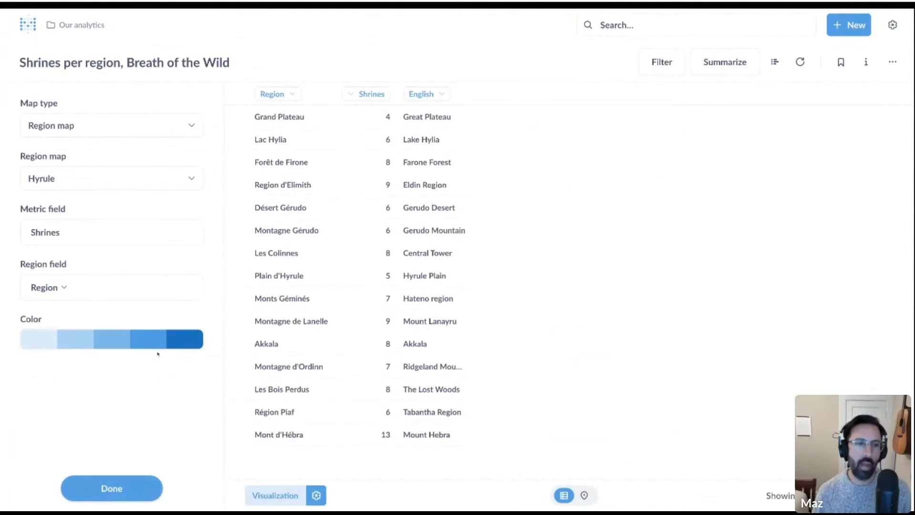